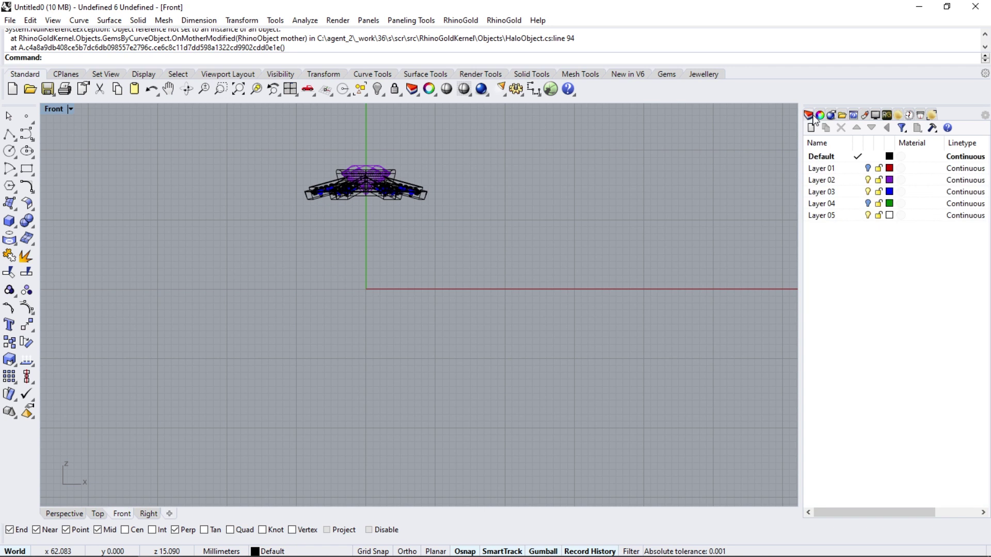
# Step: Show Layer 01 and lower the gem head assembly vertically onto the ring rail circles in the front view
pyautogui.click(870, 166)
pyautogui.moveTo(360, 130); pyautogui.dragTo(366, 170)
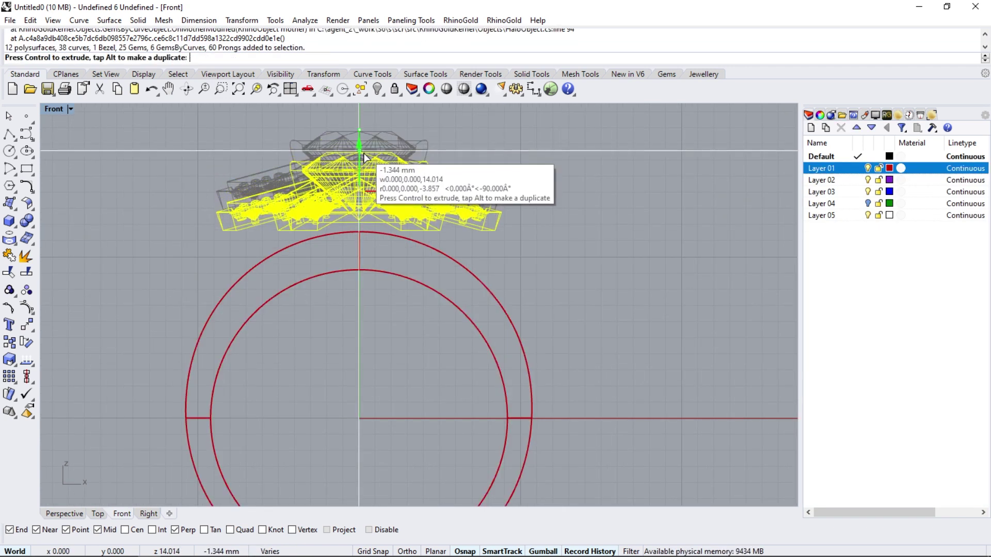
pyautogui.press('Escape')
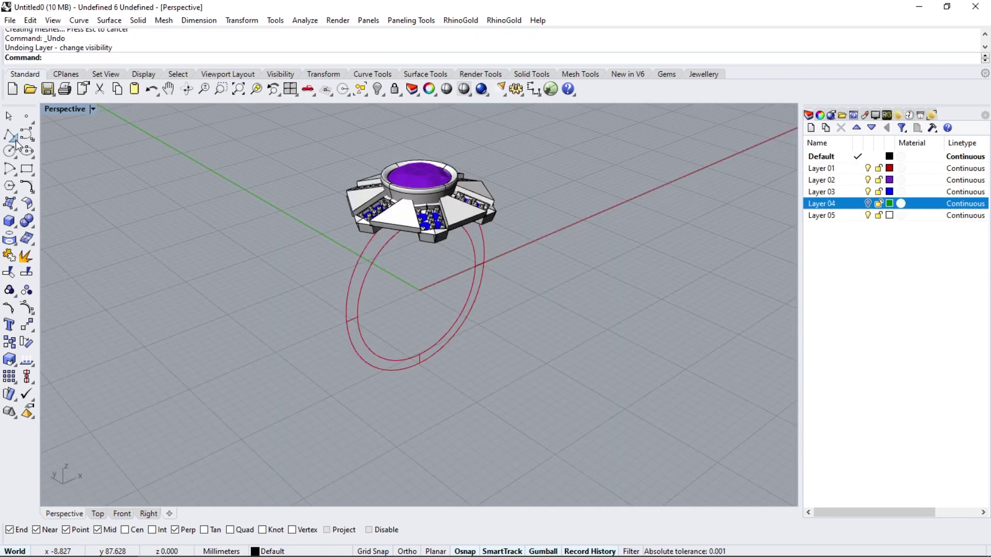
# Step: Draw a line from its midpoint at the outer ring circle's side point, extending 3 mm each way across the band
pyautogui.click(10, 134)
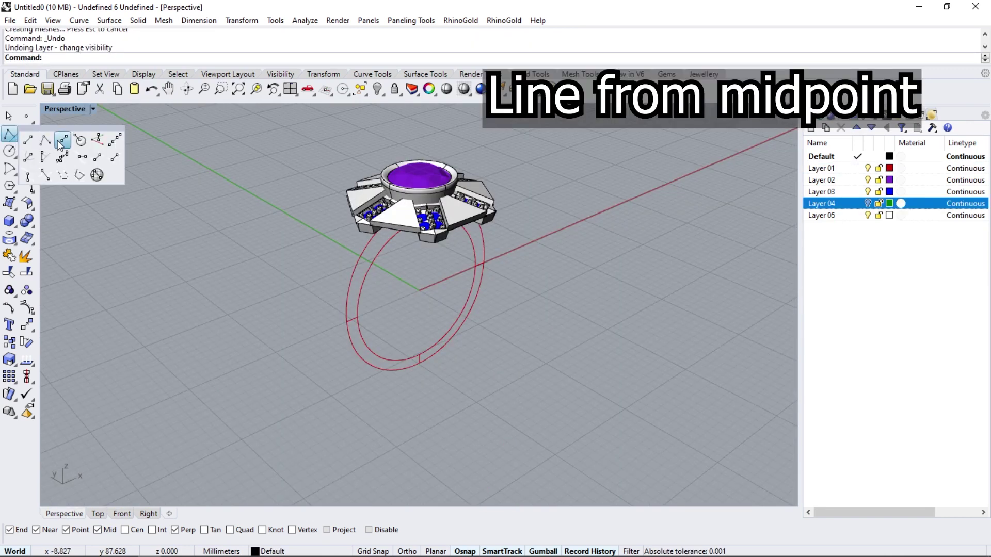
pyautogui.click(51, 142)
pyautogui.click(347, 321)
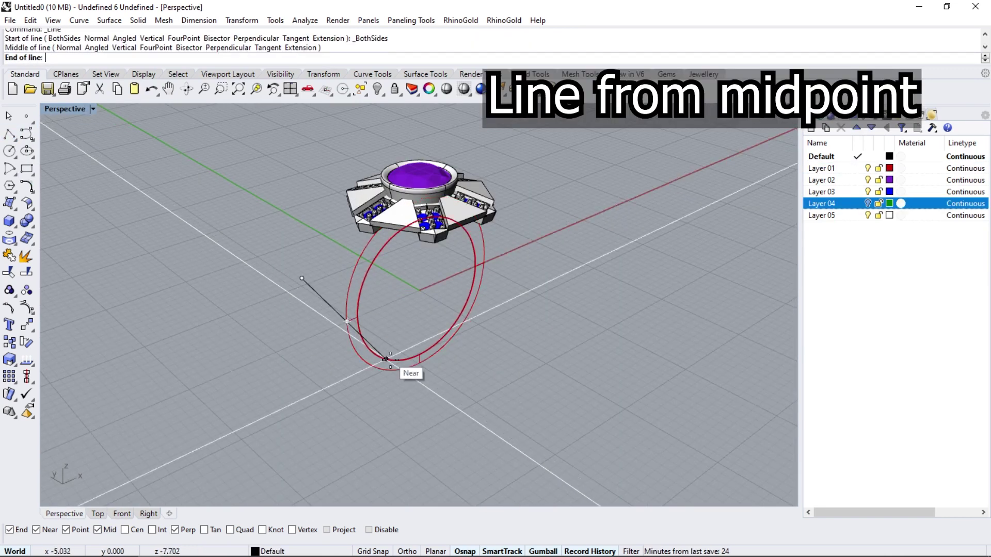
pyautogui.write('3')
pyautogui.press('Return')
# Step: Draw a second midpoint line across the band at the outer circle's lowest point, extending 1 mm each way
pyautogui.scroll(2, 433, 367)
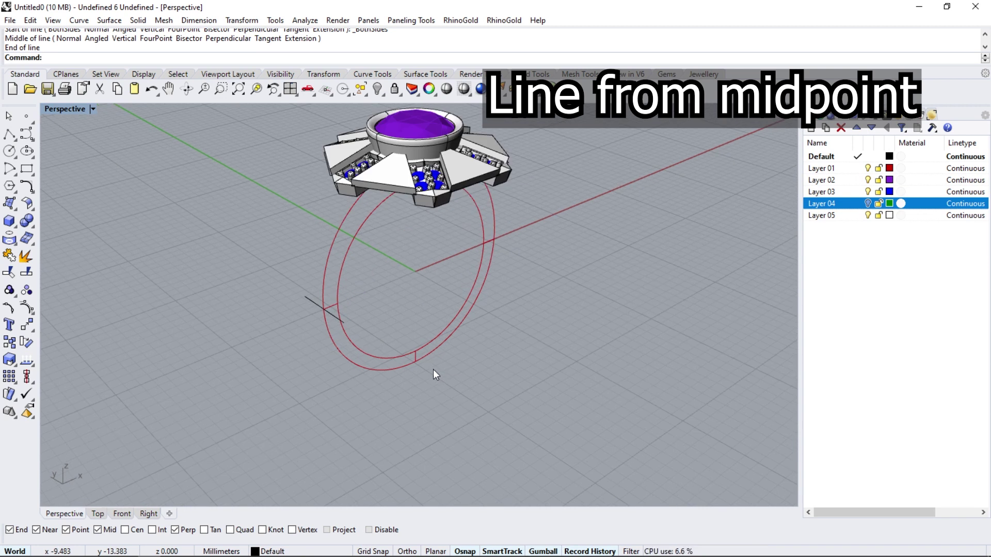
pyautogui.rightClick(433, 369)
pyautogui.click(416, 361)
pyautogui.write('1')
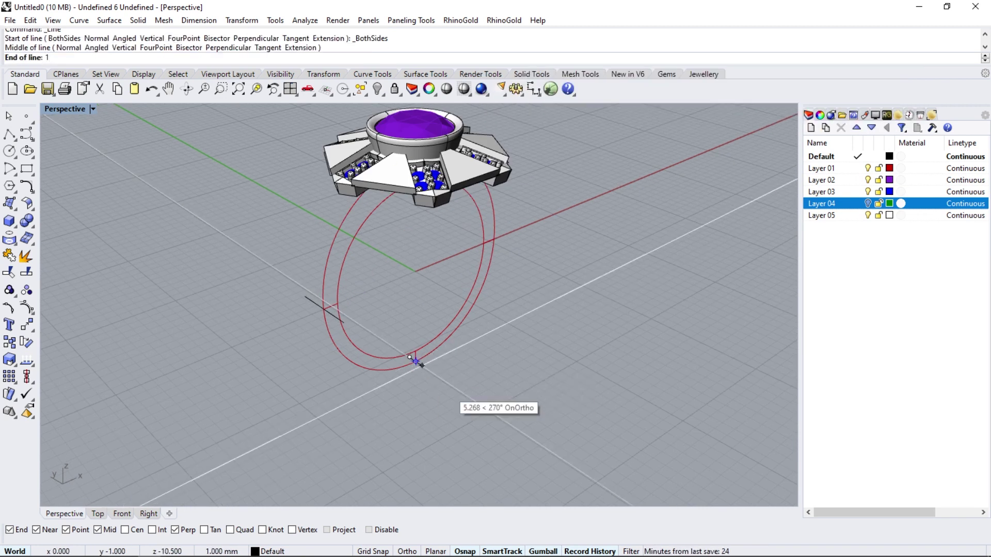
pyautogui.press('Return')
# Step: Draw an arc from the head's lower corner to the end of the bottom line, passing through the side line's end
pyautogui.moveTo(404, 423); pyautogui.dragTo(382, 269, button='right')
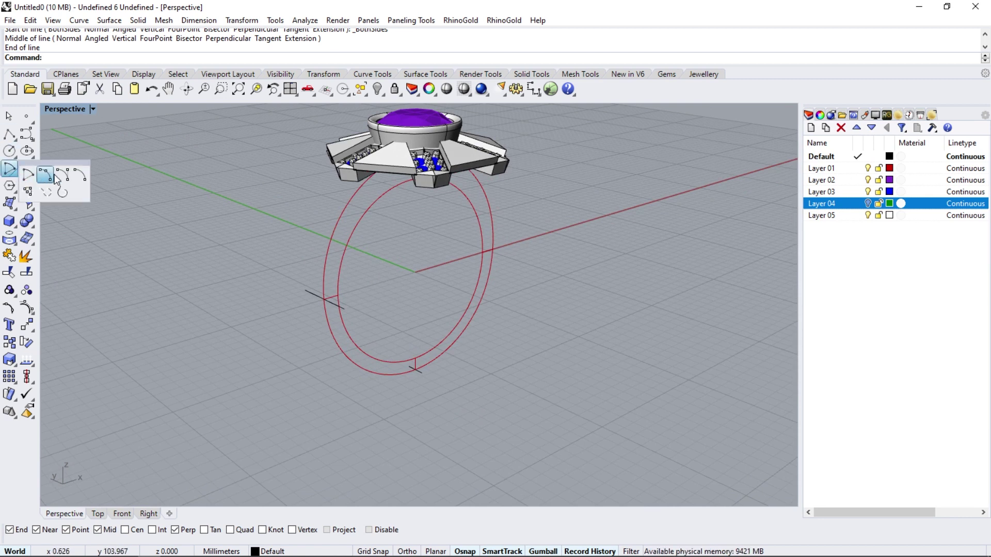
pyautogui.click(44, 176)
pyautogui.scroll(5, 409, 227)
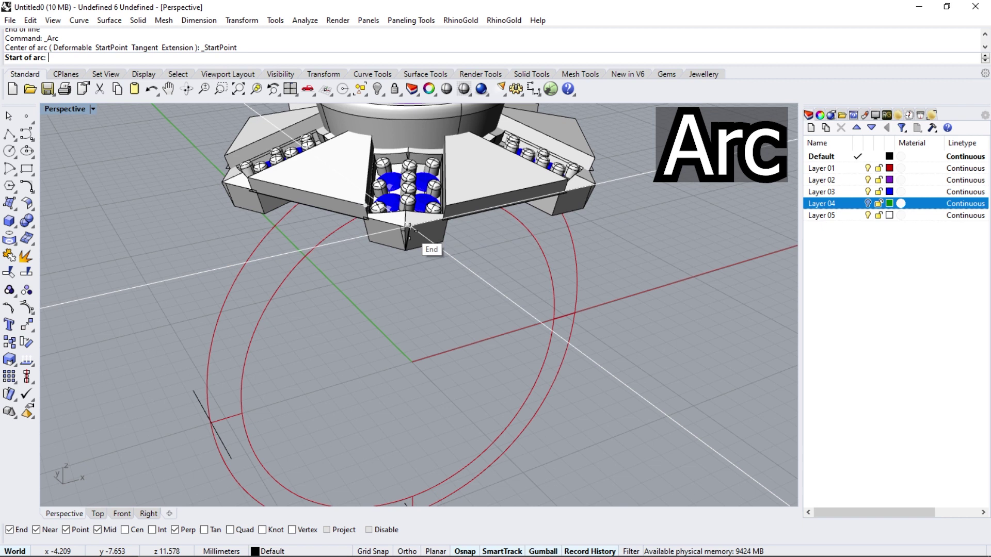
pyautogui.scroll(4, 406, 228)
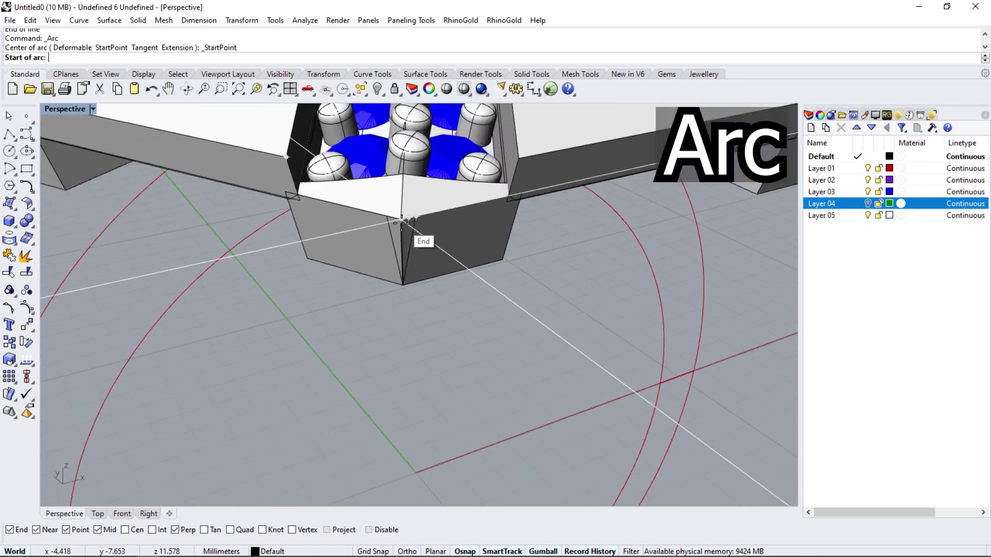
pyautogui.click(401, 221)
pyautogui.scroll(-6, 407, 222)
pyautogui.scroll(6, 434, 341)
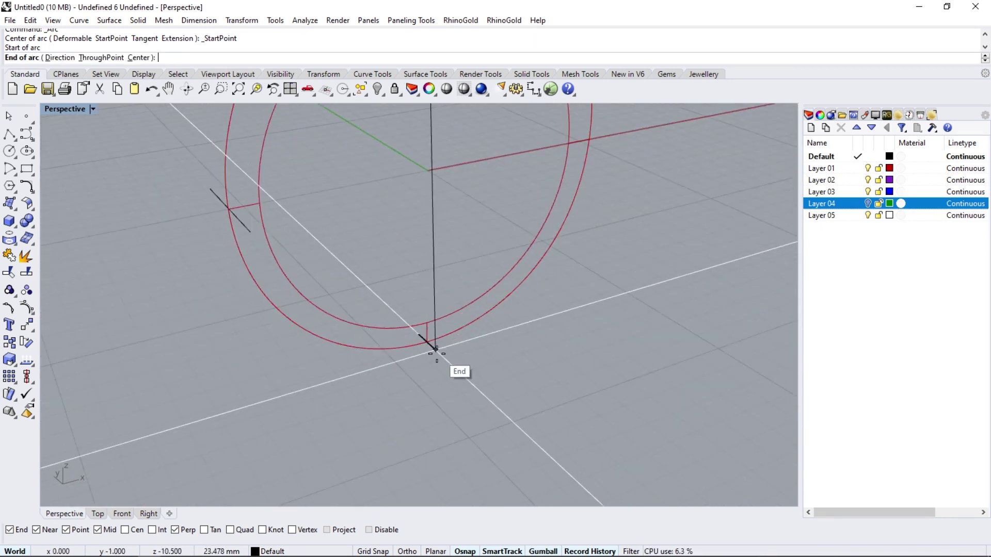
pyautogui.click(436, 350)
pyautogui.click(250, 232)
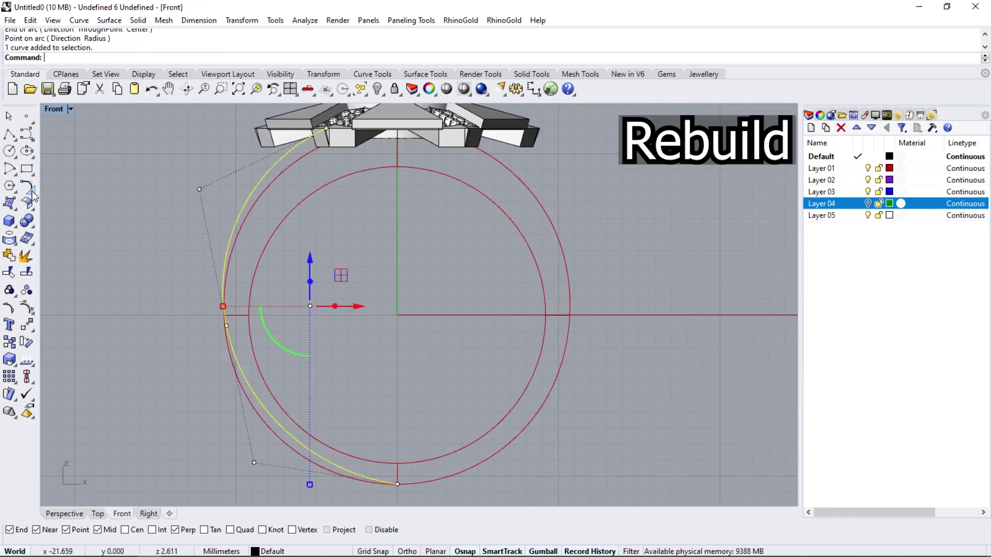
# Step: Rebuild the arc with 8 points and degree 3
pyautogui.click(32, 193)
pyautogui.click(182, 211)
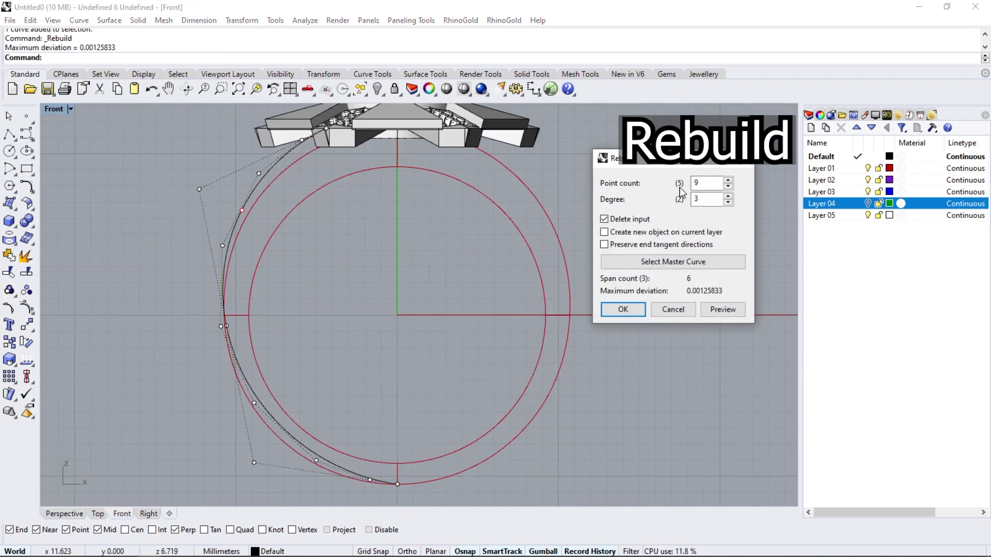
pyautogui.press('Return')
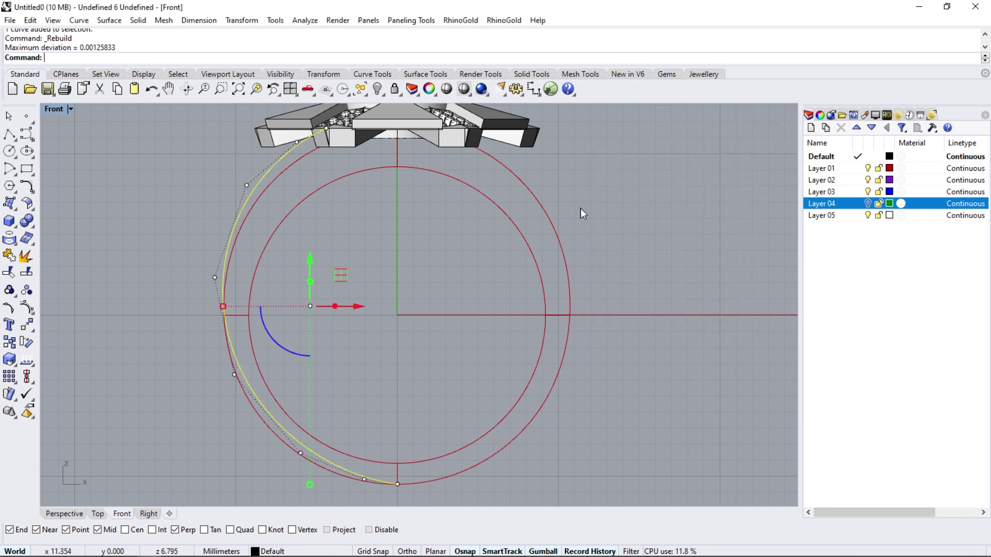
# Step: Rotate the control point nearest the arc's bottom end about that end so the curve leaves it horizontally
pyautogui.press('Down')
pyautogui.press('Down')
pyautogui.press('Down')
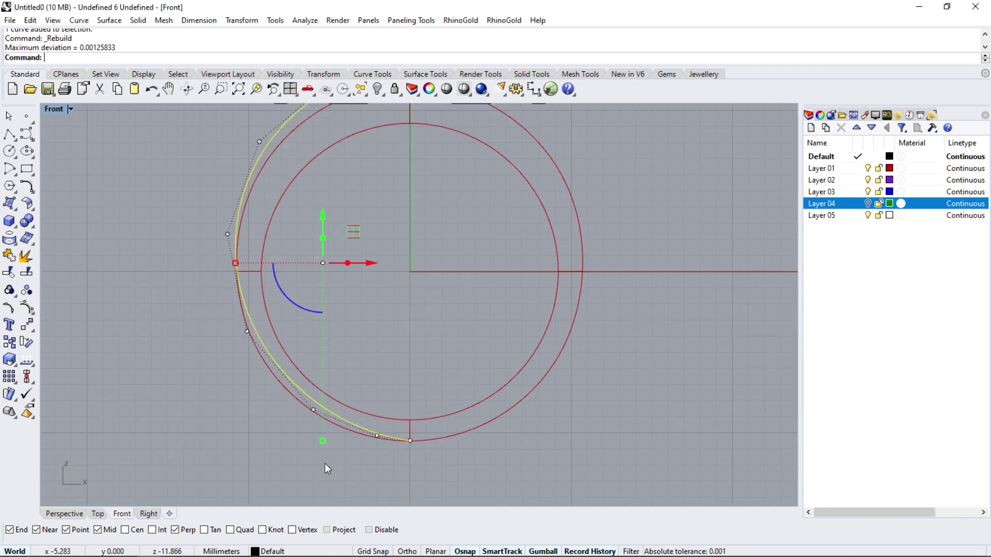
pyautogui.press('r')
pyautogui.click(410, 440)
pyautogui.click(255, 415)
pyautogui.scroll(5, 341, 454)
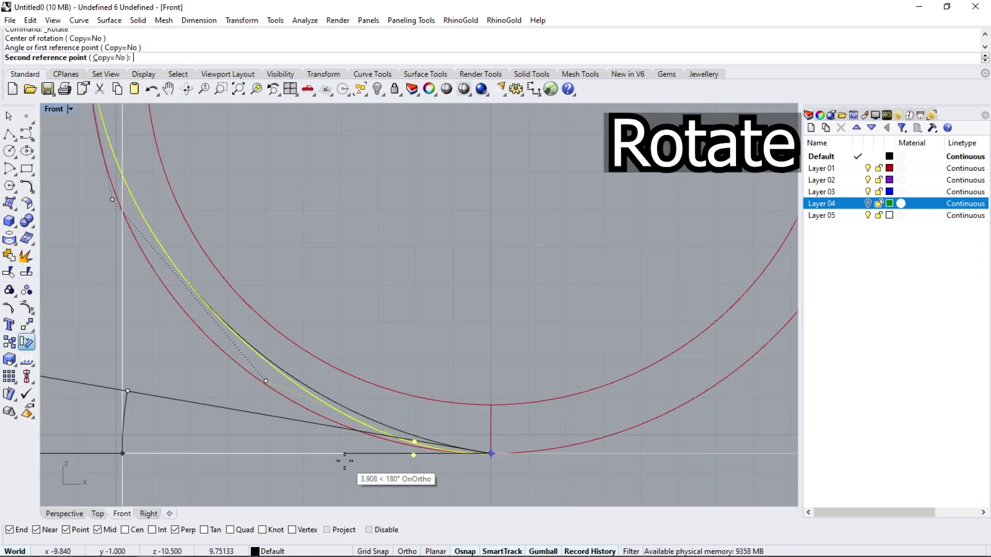
pyautogui.click(343, 462)
# Step: Rotate the third control point from the bottom about its lower neighbour to bring the curve closer to the outer ring circle
pyautogui.click(266, 381)
pyautogui.press('Return')
pyautogui.click(413, 455)
pyautogui.click(133, 347)
pyautogui.click(111, 387)
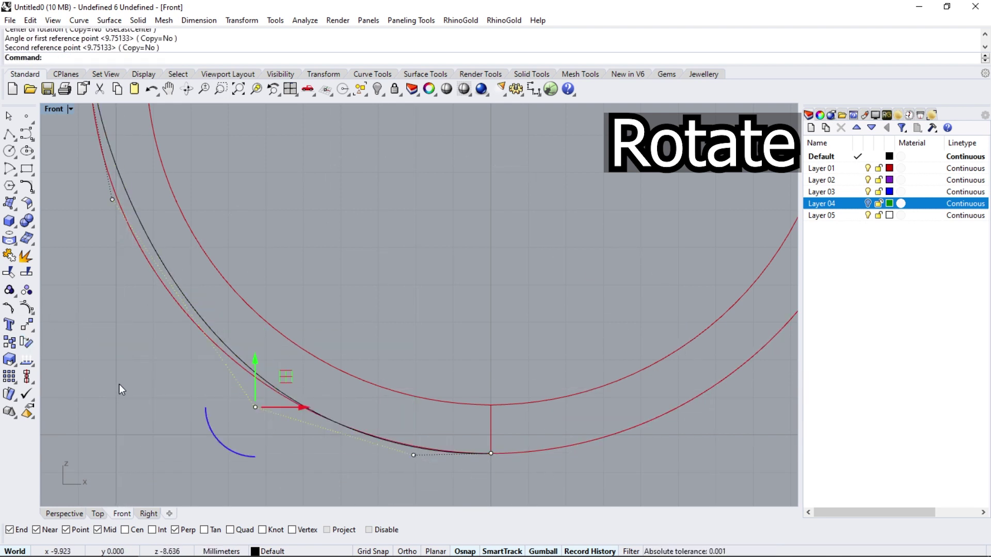
# Step: Rotate the next control points up the curve about the point below them to follow the outer ring circle
pyautogui.scroll(-3, 209, 374)
pyautogui.moveTo(102, 298); pyautogui.dragTo(191, 259)
pyautogui.press('Return')
pyautogui.click(239, 395)
pyautogui.click(136, 301)
pyautogui.click(128, 305)
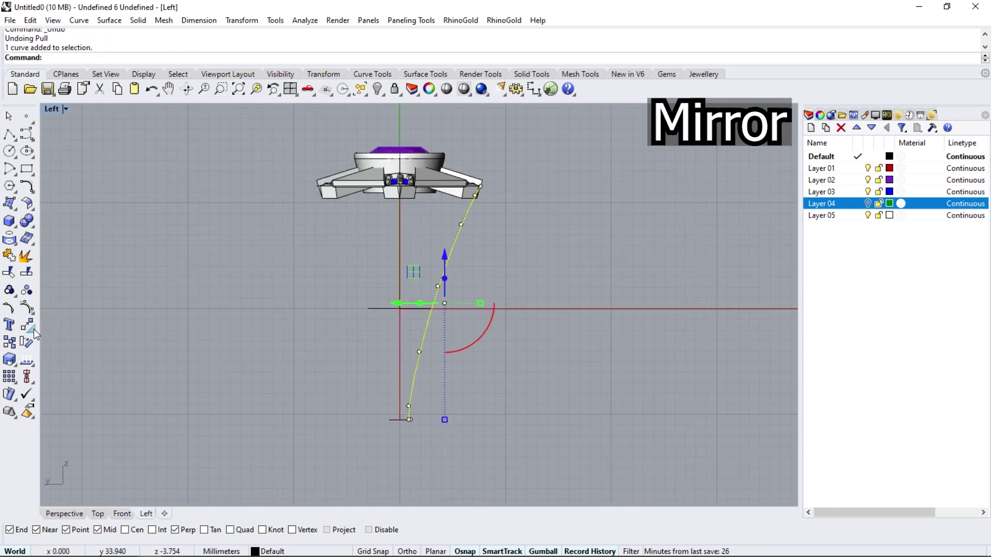
# Step: Mirror the side curve across the Y axis in the left view
pyautogui.click(33, 329)
pyautogui.click(122, 333)
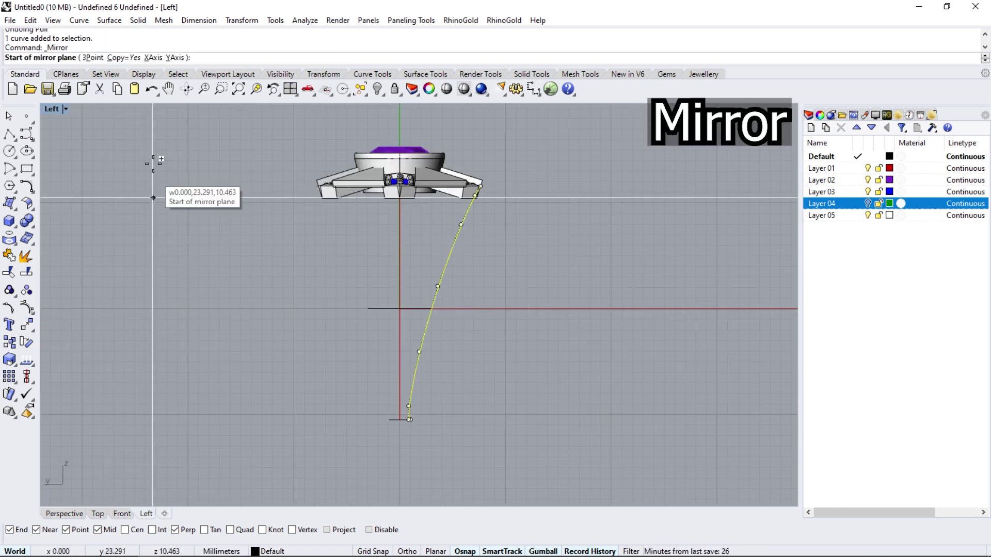
pyautogui.click(175, 58)
# Step: Move the control point beside the original curve's bottom end outward to straighten the inward hook
pyautogui.scroll(5, 408, 392)
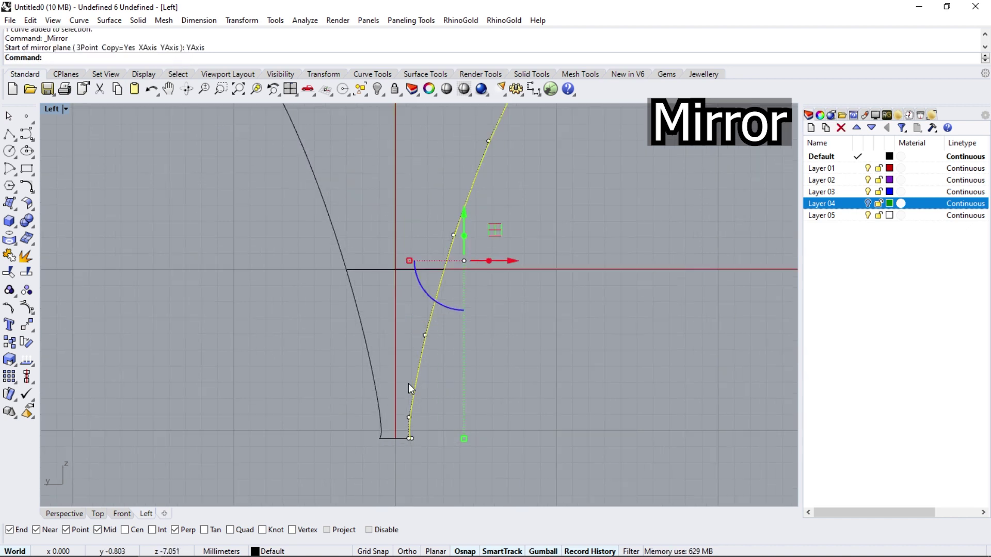
pyautogui.click(407, 424)
pyautogui.scroll(3, 432, 435)
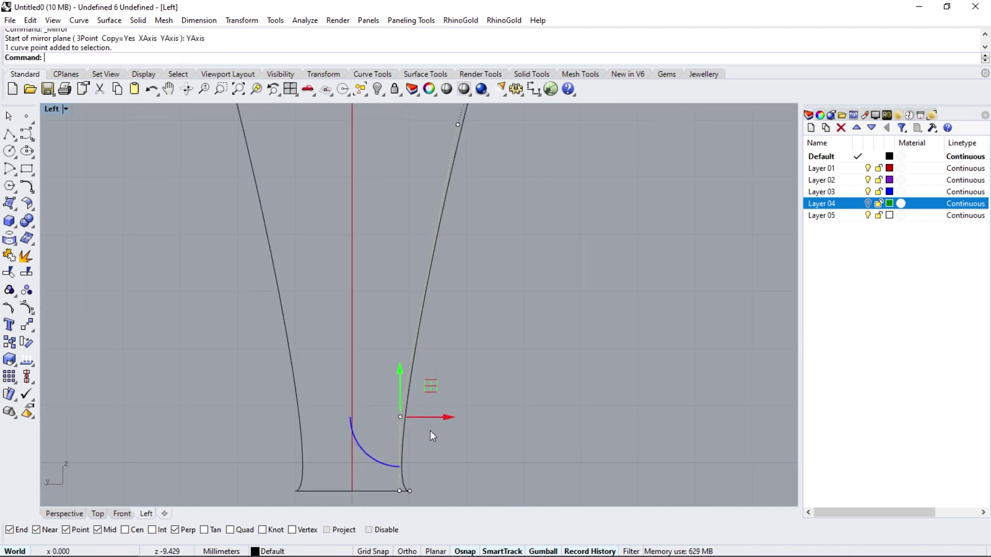
pyautogui.click(400, 492)
pyautogui.scroll(5, 437, 352)
pyautogui.moveTo(433, 357); pyautogui.dragTo(464, 356)
# Step: Reposition the original side curve's lower and middle control points to smooth and slim the shank outline
pyautogui.scroll(-5, 401, 391)
pyautogui.click(381, 325)
pyautogui.moveTo(420, 322); pyautogui.dragTo(429, 299)
pyautogui.scroll(-5, 373, 399)
pyautogui.scroll(4, 379, 293)
pyautogui.click(397, 294)
pyautogui.scroll(-5, 385, 342)
pyautogui.moveTo(452, 387); pyautogui.dragTo(452, 386)
pyautogui.moveTo(460, 345); pyautogui.dragTo(448, 346)
# Step: Fine-tune the upper and remaining control points so the side curve flares smoothly toward the head, and finish point editing
pyautogui.moveTo(440, 216); pyautogui.dragTo(495, 234)
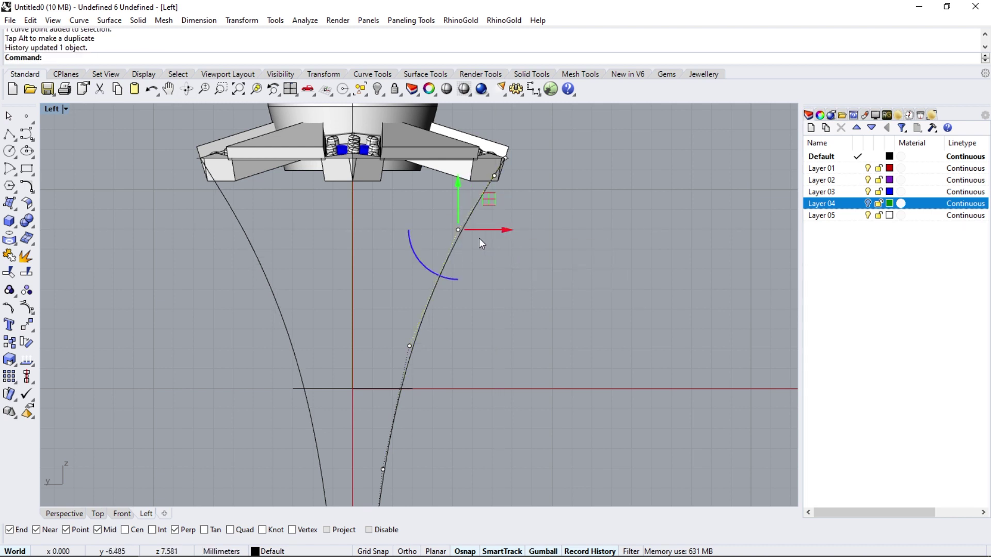
pyautogui.scroll(-3, 500, 167)
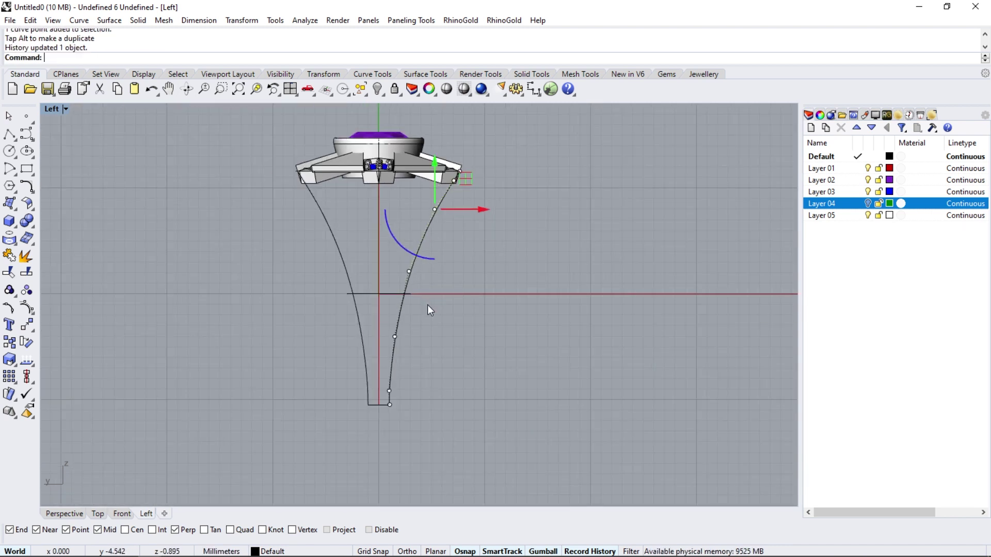
pyautogui.scroll(5, 404, 393)
pyautogui.moveTo(413, 364)
pyautogui.mouseDown()
pyautogui.moveTo(407, 371)
pyautogui.moveTo(411, 351)
pyautogui.mouseUp()
pyautogui.scroll(5, 409, 369)
pyautogui.scroll(-5, 371, 344)
pyautogui.press('Escape')
pyautogui.press('Escape')
# Step: Move one end point of the side cross line onto the adjacent side curve
pyautogui.scroll(-6, 372, 387)
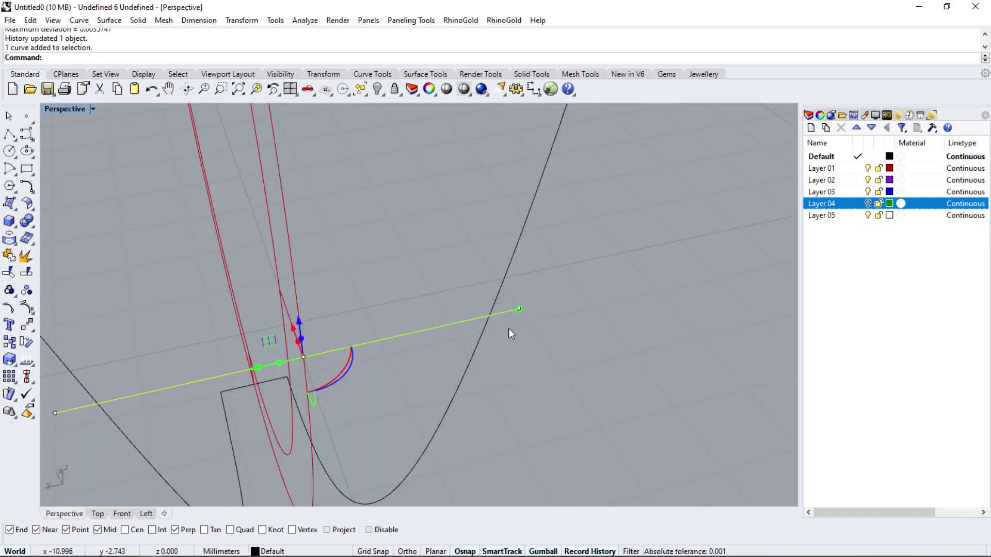
pyautogui.moveTo(554, 290); pyautogui.dragTo(554, 290)
pyautogui.click(27, 326)
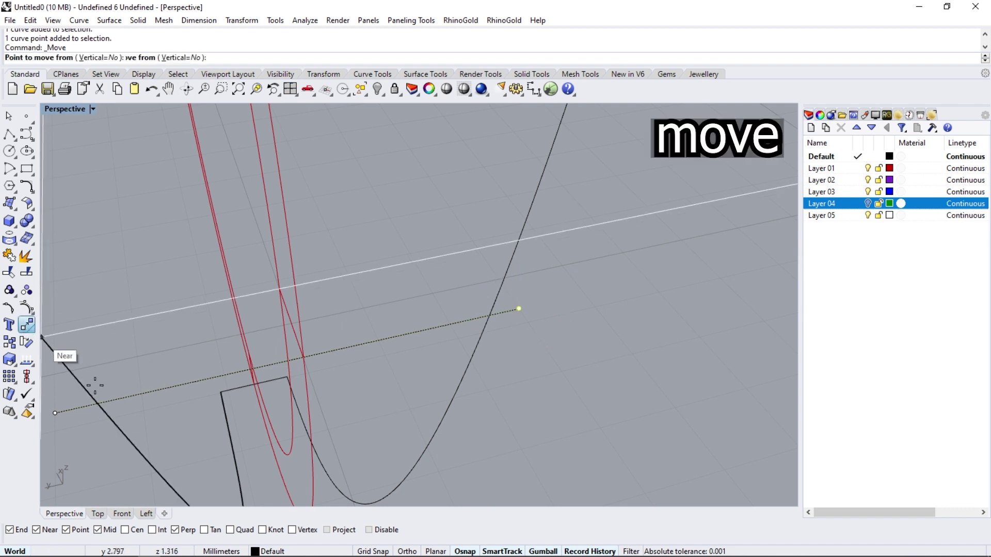
pyautogui.click(518, 315)
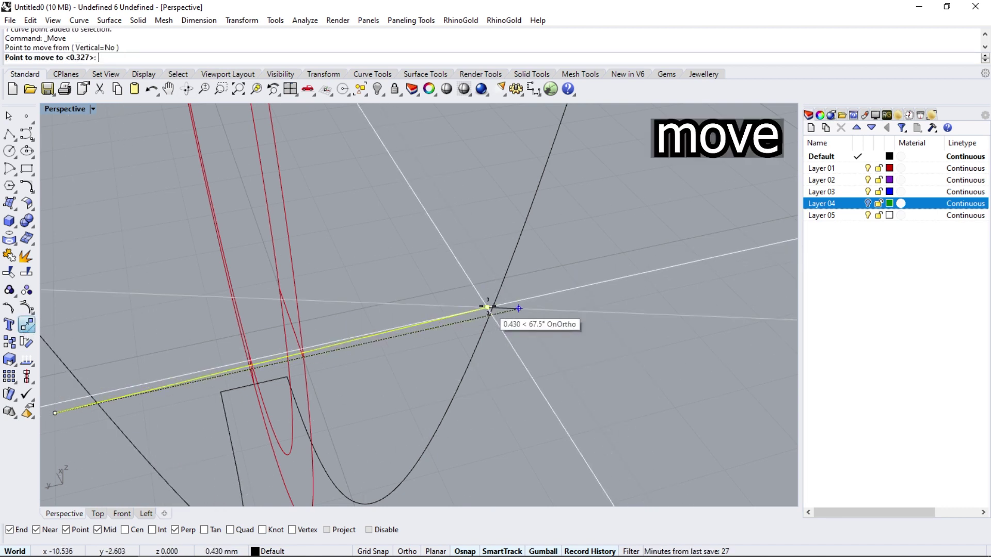
pyautogui.click(488, 317)
# Step: Move the opposite end point of the side cross line onto the other side curve and finish point editing
pyautogui.moveTo(488, 317); pyautogui.dragTo(352, 323, button='right')
pyautogui.moveTo(352, 323); pyautogui.dragTo(362, 313)
pyautogui.rightClick(361, 338)
pyautogui.click(352, 325)
pyautogui.click(380, 330)
pyautogui.scroll(-8, 382, 326)
pyautogui.scroll(8, 412, 372)
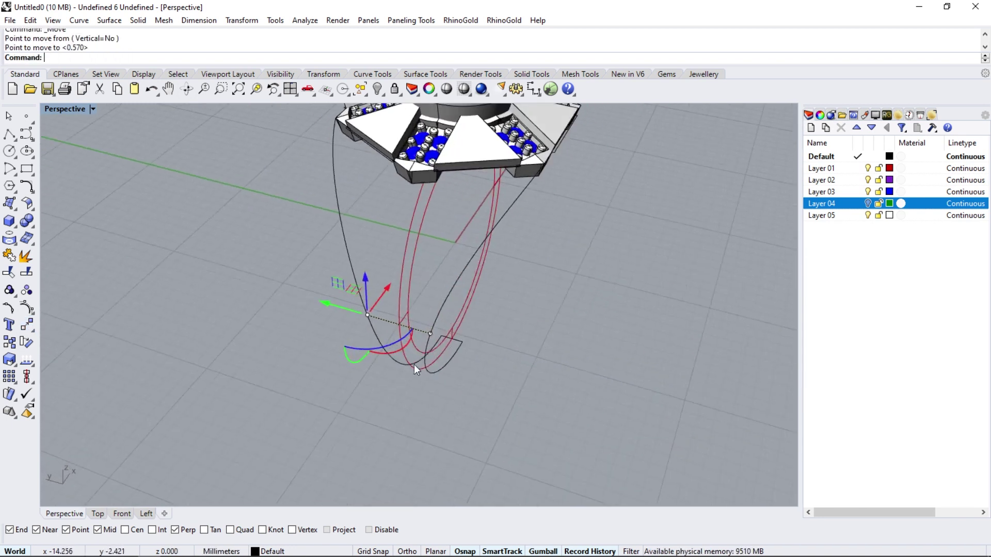
pyautogui.press('Escape')
# Step: Rebuild the side and bottom cross lines with 4 points each and degree 3
pyautogui.click(29, 190)
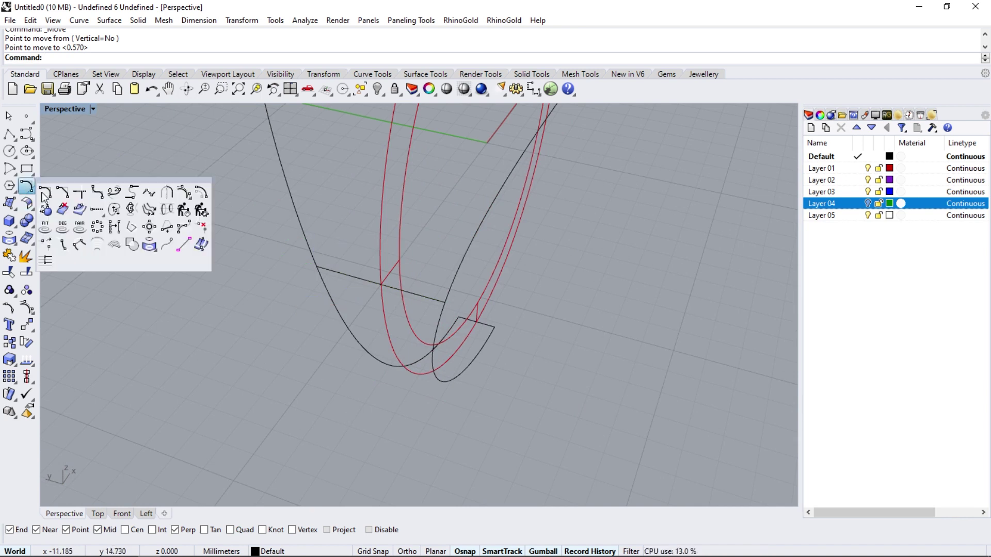
pyautogui.click(183, 211)
pyautogui.click(344, 274)
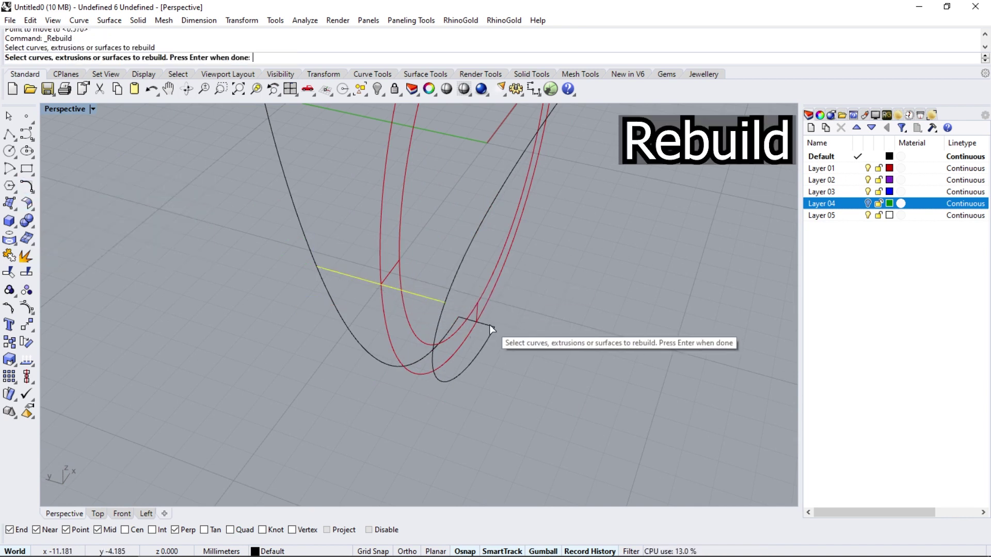
pyautogui.scroll(3, 489, 324)
pyautogui.click(490, 326)
pyautogui.press('Return')
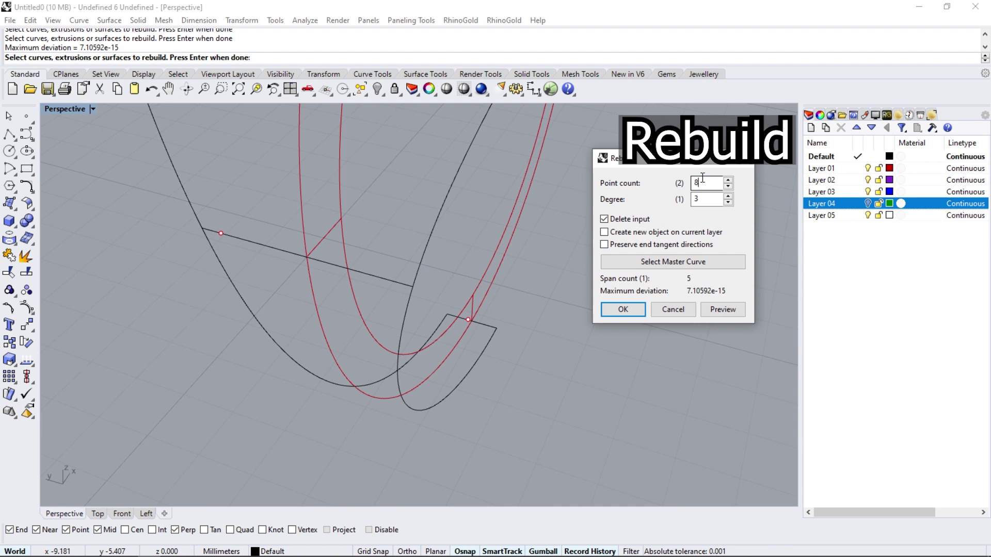
pyautogui.press('Return')
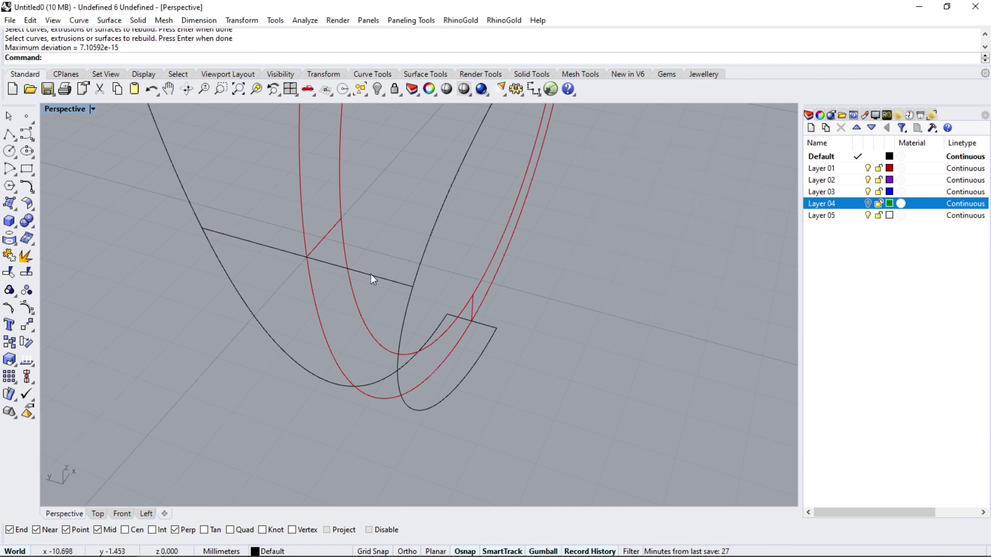
# Step: Bow the side and bottom cross lines outward from the ring by moving their two middle control points
pyautogui.keyDown('shift'); pyautogui.click(488, 326); pyautogui.keyUp('shift')
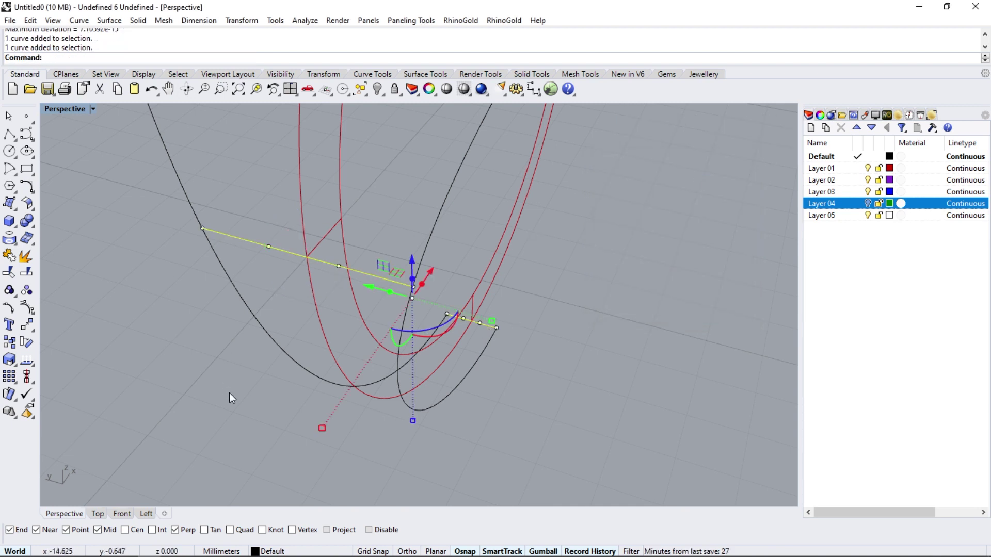
pyautogui.moveTo(320, 268); pyautogui.dragTo(265, 283, button='right')
pyautogui.moveTo(308, 240); pyautogui.dragTo(273, 282)
pyautogui.scroll(3, 497, 320)
pyautogui.click(500, 316)
pyautogui.scroll(2, 488, 325)
pyautogui.moveTo(488, 266); pyautogui.dragTo(488, 288)
pyautogui.click(619, 309)
pyautogui.scroll(-4, 446, 308)
pyautogui.scroll(-2, 446, 308)
# Step: Rebuild the bowed side and bottom cross curves with a point count of 4 and degree 3
pyautogui.moveTo(191, 310); pyautogui.dragTo(408, 370, button='right')
pyautogui.scroll(-5, 226, 388)
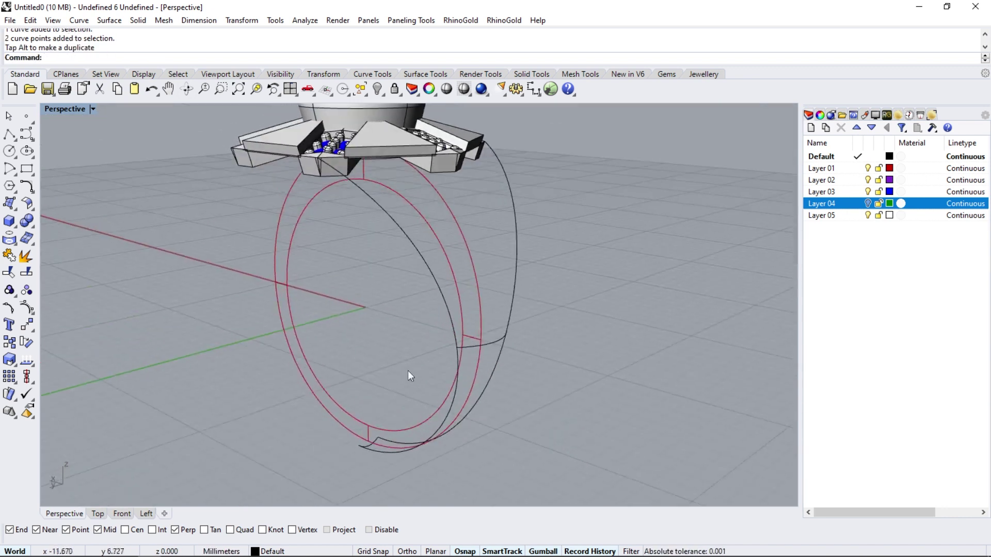
pyautogui.click(34, 193)
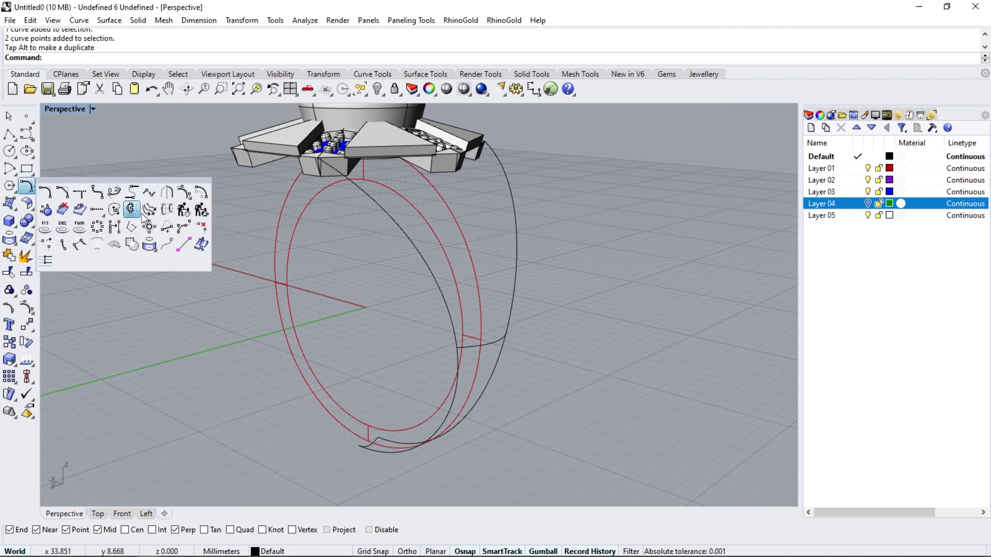
pyautogui.click(183, 209)
pyautogui.click(496, 342)
pyautogui.scroll(5, 361, 453)
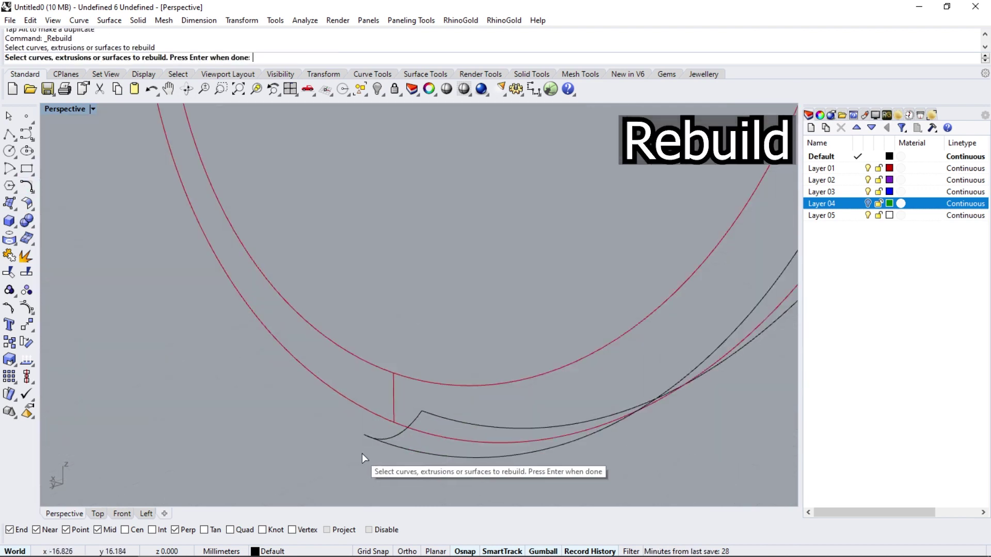
pyautogui.click(418, 425)
pyautogui.scroll(-5, 418, 426)
pyautogui.press('Return')
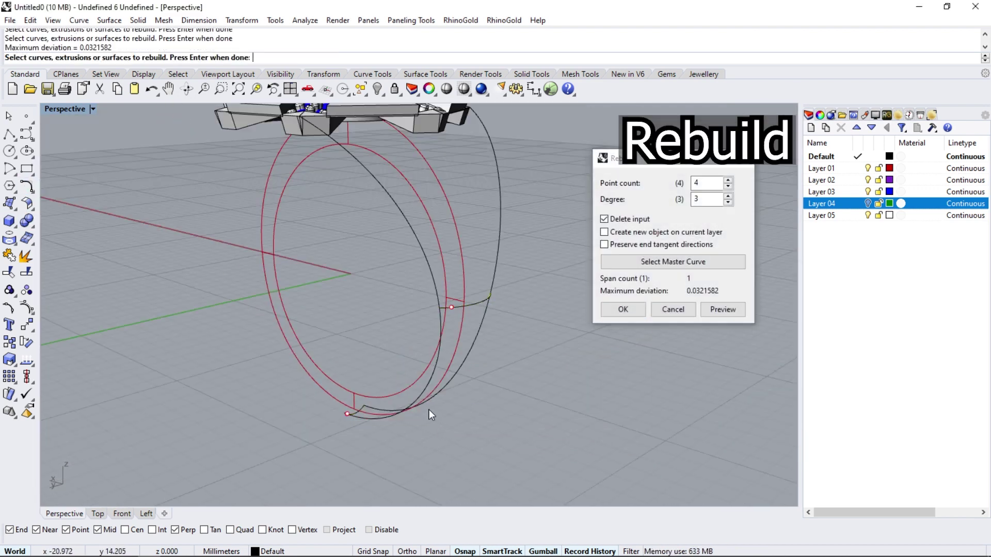
pyautogui.press('Return')
# Step: Draw a line along the head's lower edge from a side curve's upper end to the middle corner, and mirror it across the X axis
pyautogui.moveTo(429, 409); pyautogui.dragTo(408, 311, button='right')
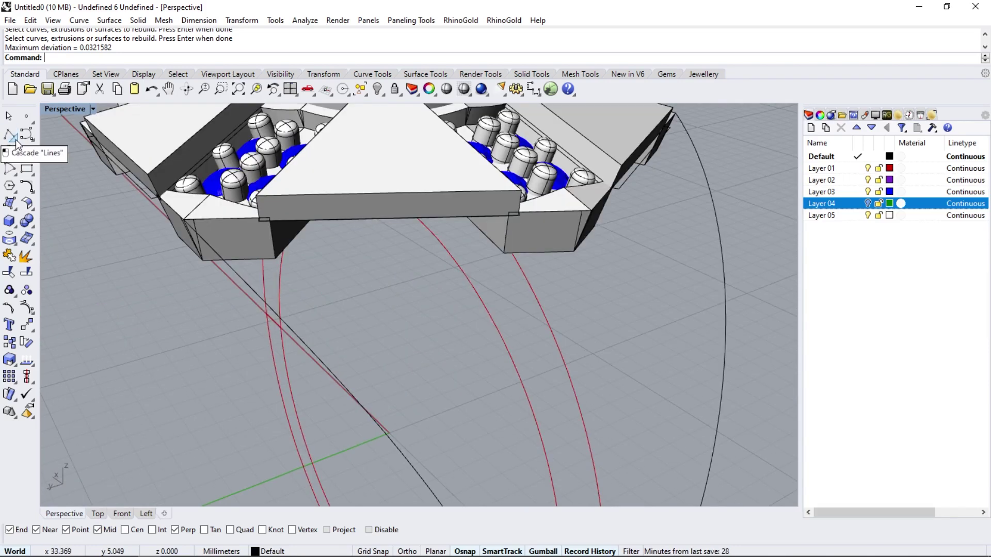
pyautogui.click(11, 135)
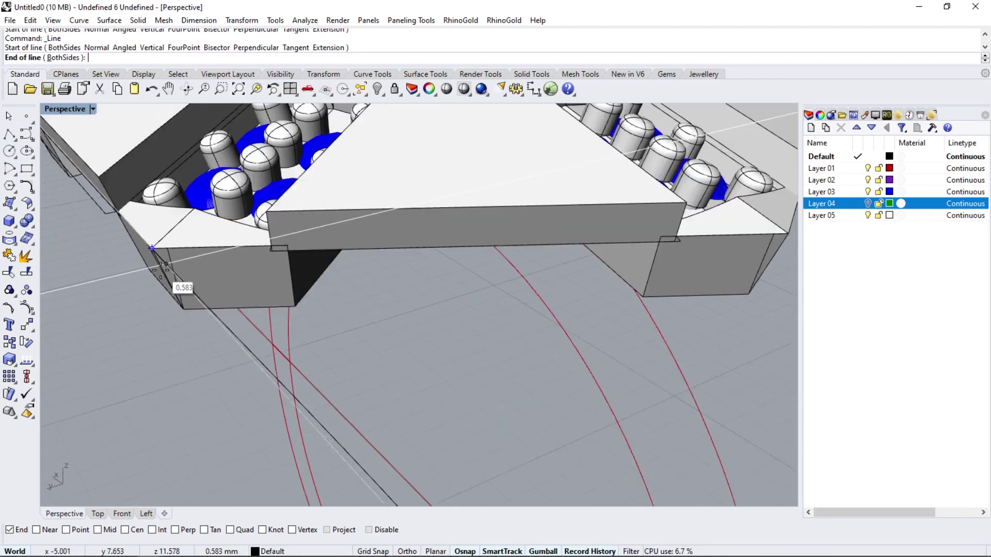
pyautogui.scroll(-3, 347, 276)
pyautogui.scroll(4, 469, 237)
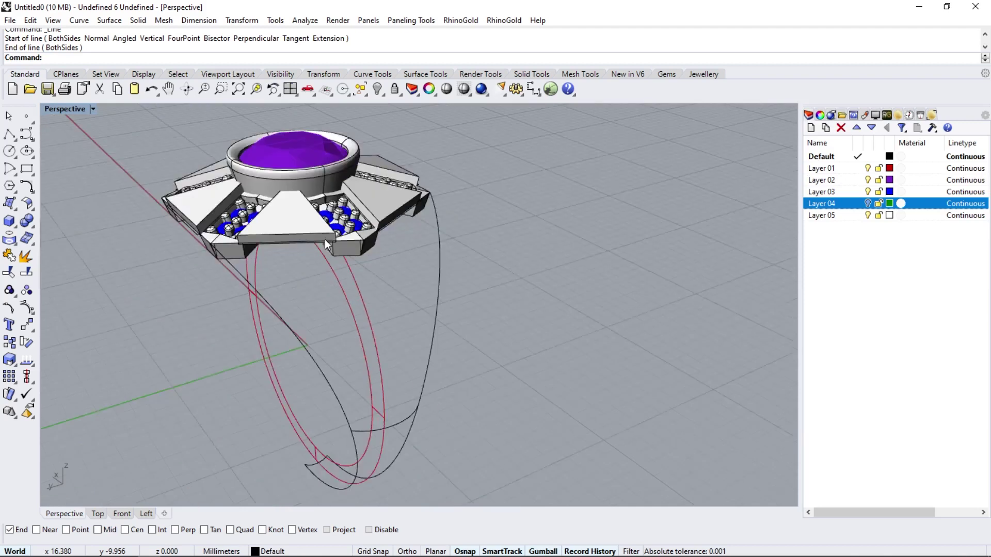
pyautogui.click(243, 251)
pyautogui.click(27, 324)
pyautogui.click(132, 331)
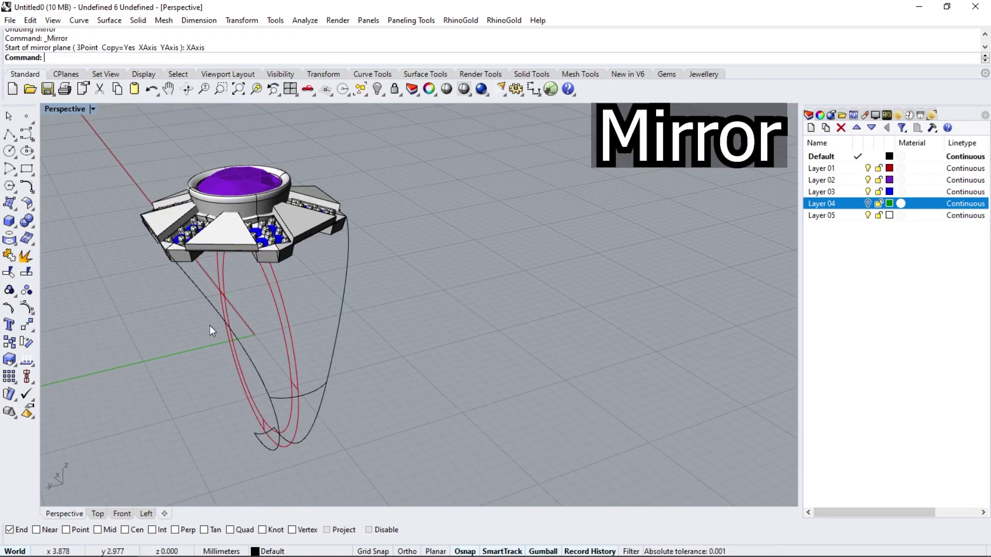
# Step: Join the line beneath the head and its mirrored copy into one open curve
pyautogui.scroll(5, 250, 329)
pyautogui.click(318, 290)
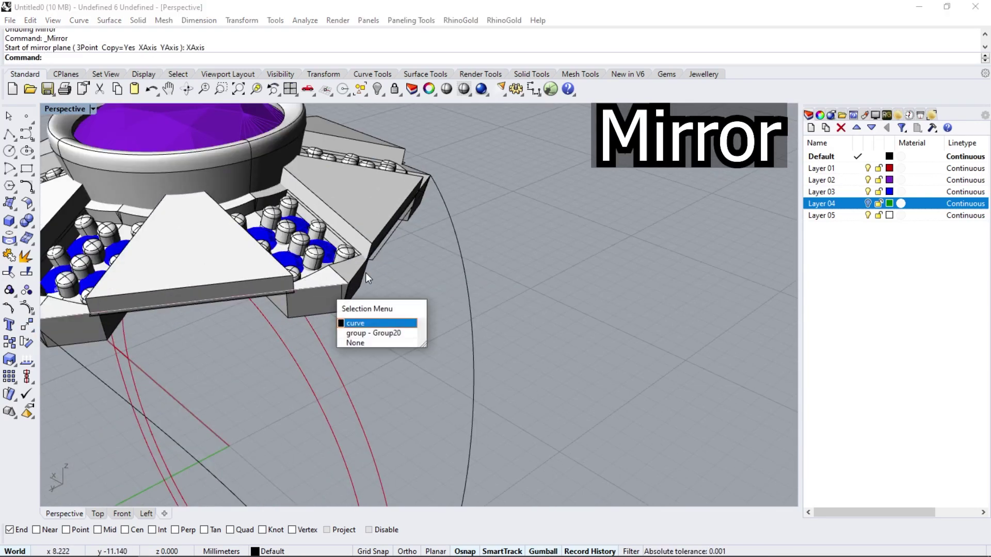
pyautogui.click(361, 323)
pyautogui.click(368, 262)
pyautogui.click(392, 296)
pyautogui.scroll(-5, 393, 252)
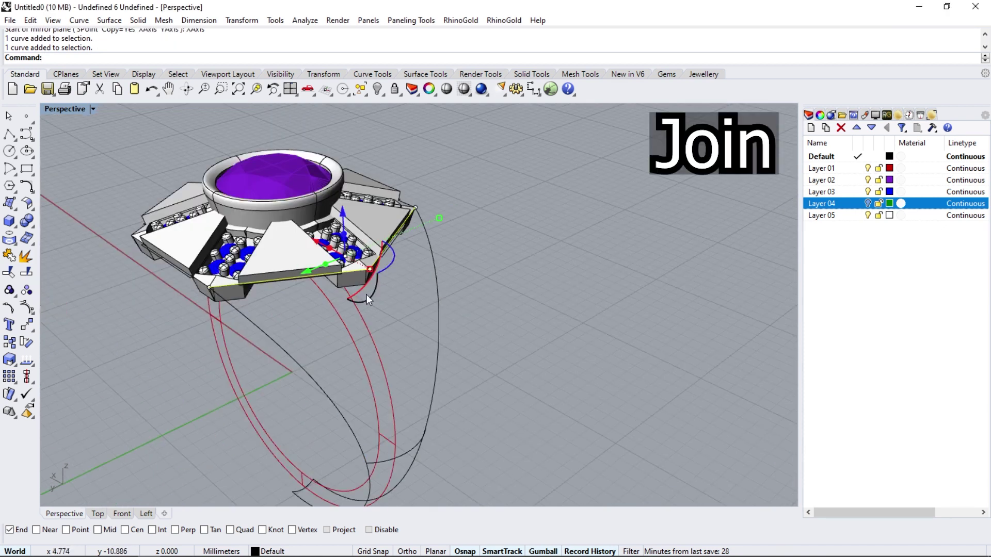
pyautogui.click(526, 269)
# Step: Sweep along the two side curves as rails, using the joined top curve and the side and bottom cross curves as sections
pyautogui.click(109, 20)
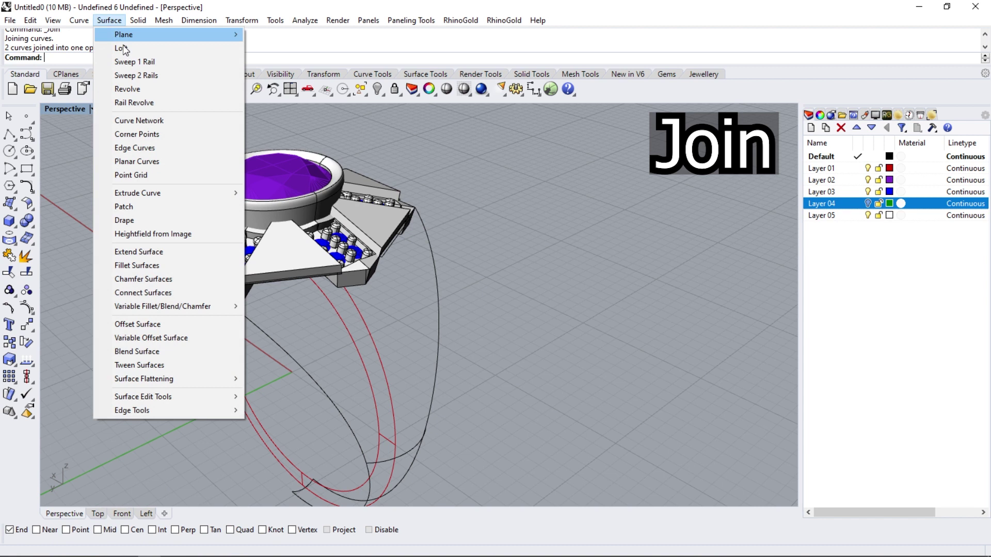
pyautogui.click(127, 75)
pyautogui.click(288, 347)
pyautogui.click(437, 271)
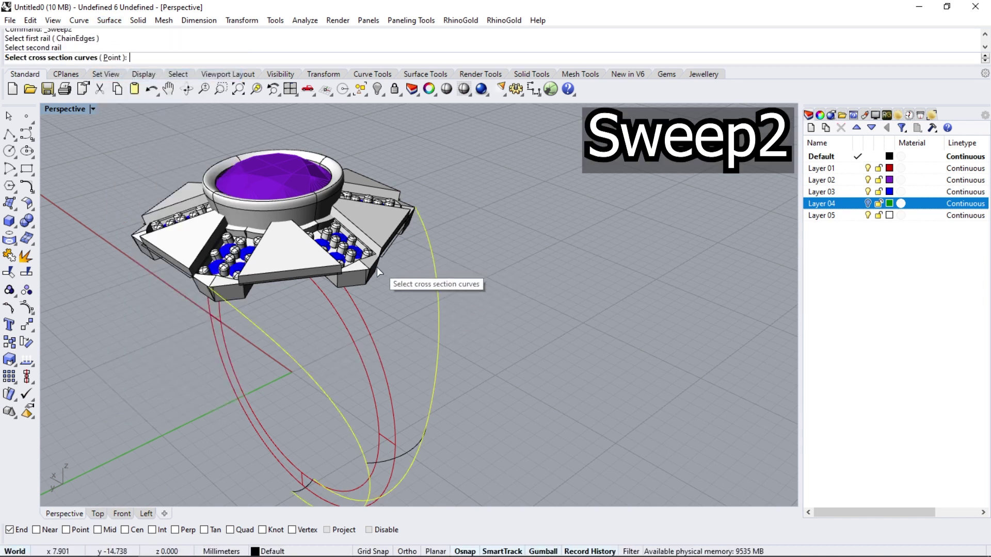
pyautogui.scroll(5, 376, 265)
pyautogui.click(340, 275)
pyautogui.click(384, 307)
pyautogui.scroll(-5, 447, 246)
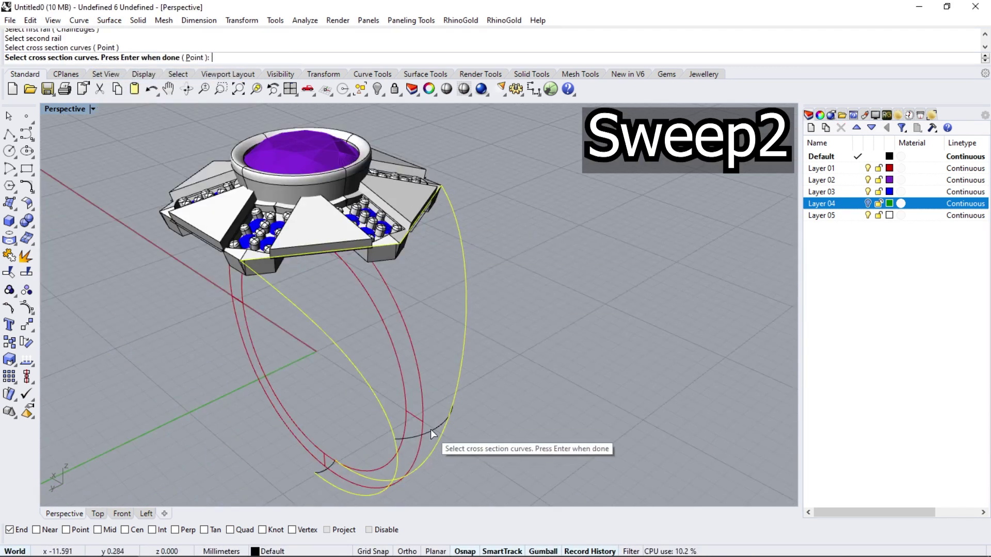
pyautogui.click(407, 435)
pyautogui.scroll(5, 325, 472)
pyautogui.click(332, 462)
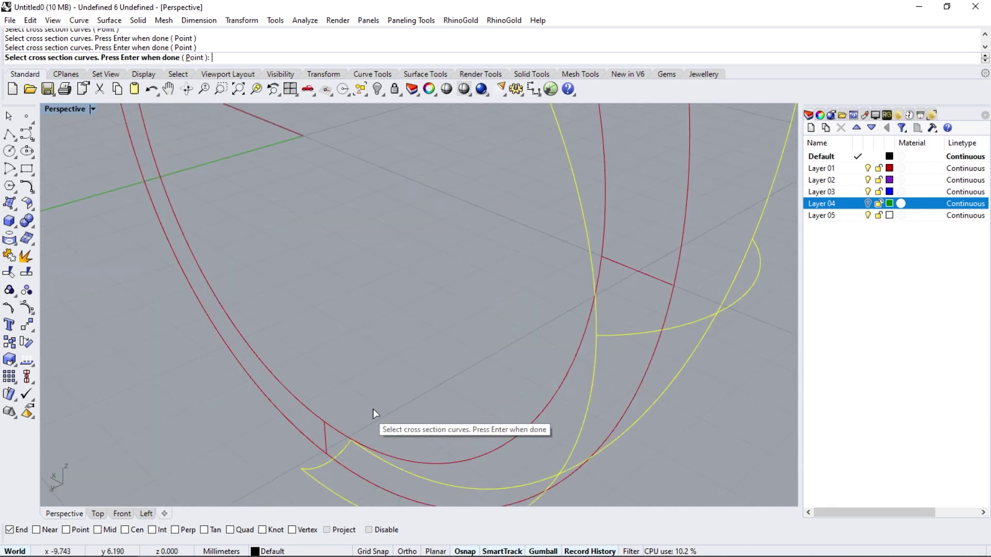
pyautogui.scroll(-5, 364, 412)
pyautogui.rightClick(398, 414)
pyautogui.moveTo(333, 391); pyautogui.dragTo(207, 412, button='right')
pyautogui.press('Return')
# Step: Duplicate the middle seam edge of the swept shank and delete the swept polysurface
pyautogui.moveTo(233, 309); pyautogui.dragTo(322, 272, button='right')
pyautogui.click(9, 254)
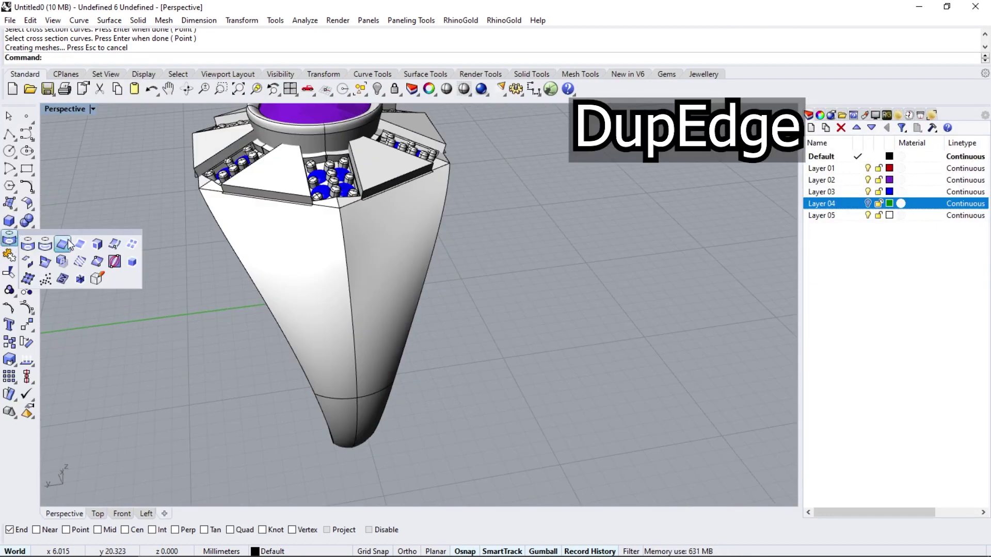
pyautogui.click(70, 246)
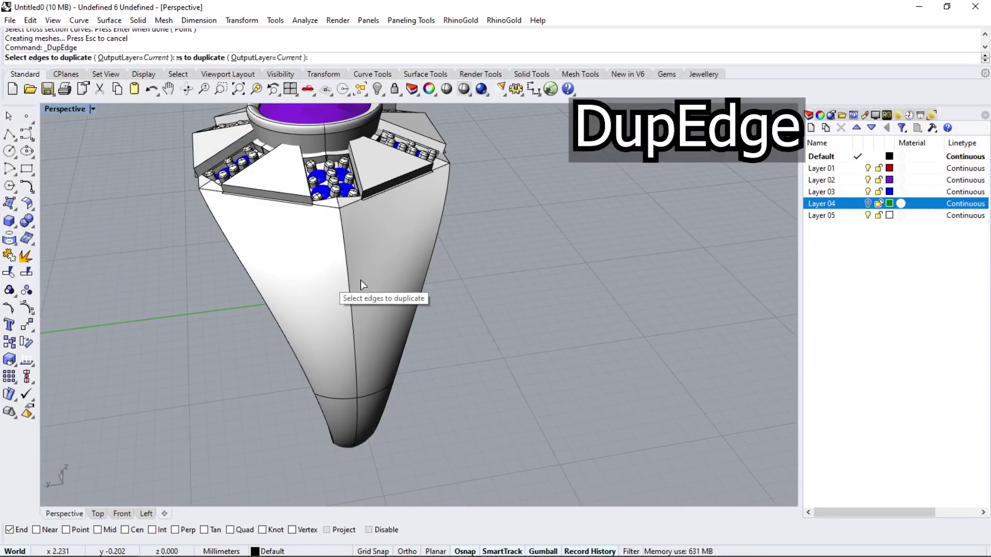
pyautogui.click(343, 254)
pyautogui.moveTo(290, 272); pyautogui.dragTo(336, 239, button='right')
pyautogui.press('Return')
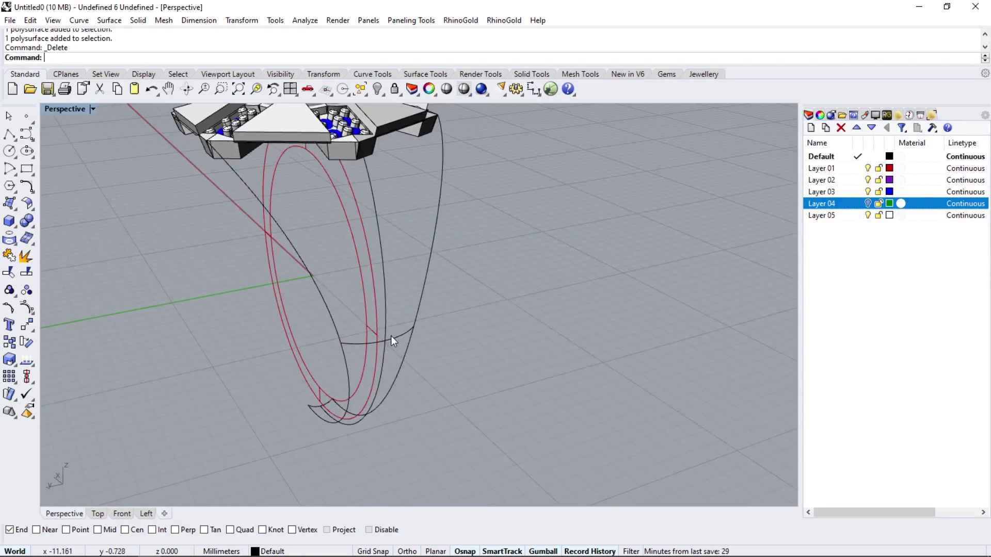
# Step: Split the duplicated middle curve with the side cross curve and delete its lower piece
pyautogui.scroll(2, 391, 335)
pyautogui.click(386, 328)
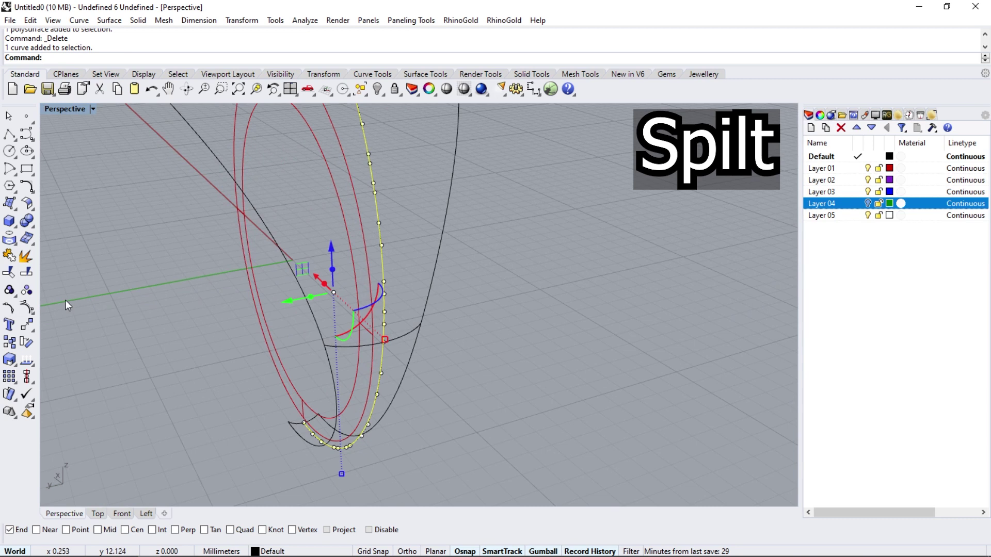
pyautogui.click(24, 274)
pyautogui.click(406, 335)
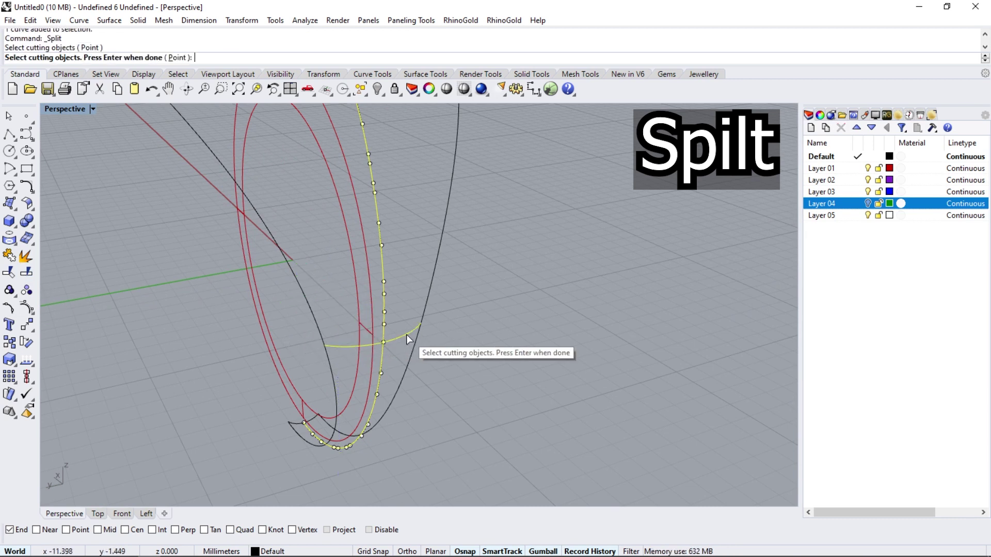
pyautogui.press('Return')
pyautogui.click(383, 358)
pyautogui.press('Delete')
pyautogui.scroll(-4, 414, 368)
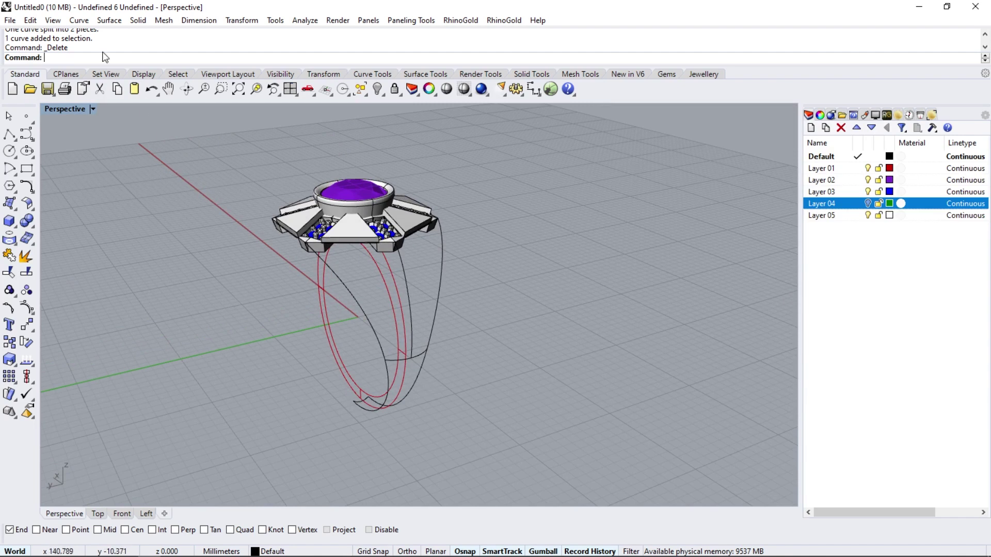
# Step: Sweep the lower shank surface along both side curves, using the side and bottom cross curves as sections
pyautogui.click(109, 20)
pyautogui.click(124, 73)
pyautogui.scroll(3, 380, 386)
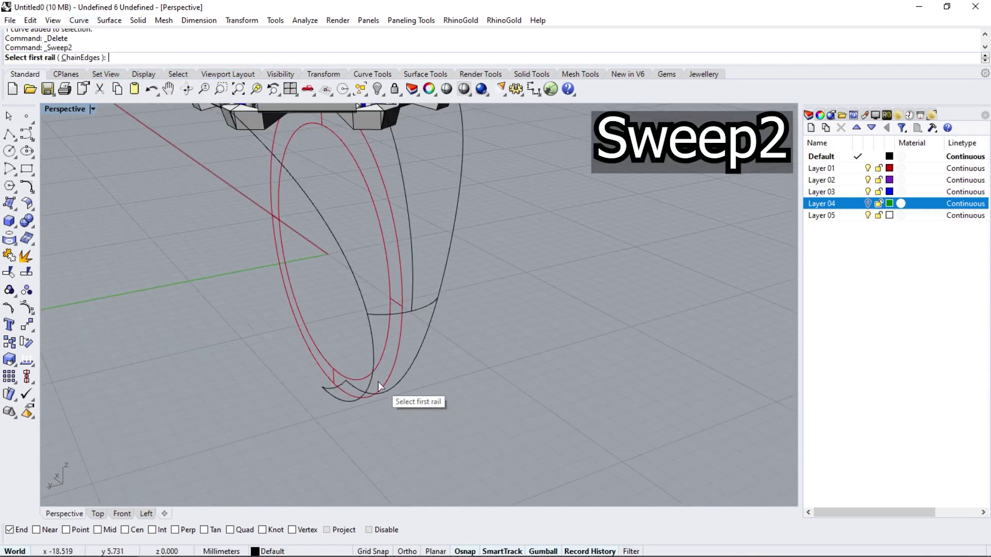
pyautogui.click(389, 311)
pyautogui.scroll(3, 335, 381)
pyautogui.click(324, 416)
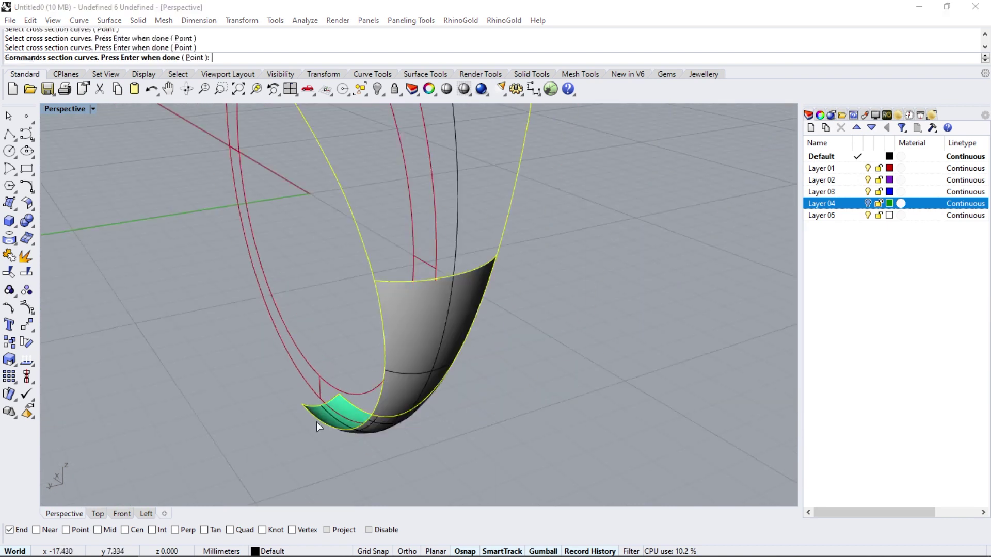
pyautogui.press('Return')
pyautogui.press('Return')
# Step: Split the side cross curve at the middle curve and check each half by selecting it
pyautogui.moveTo(451, 392); pyautogui.dragTo(357, 361, button='right')
pyautogui.scroll(-5, 380, 391)
pyautogui.scroll(4, 383, 281)
pyautogui.moveTo(383, 280); pyautogui.dragTo(390, 273, button='right')
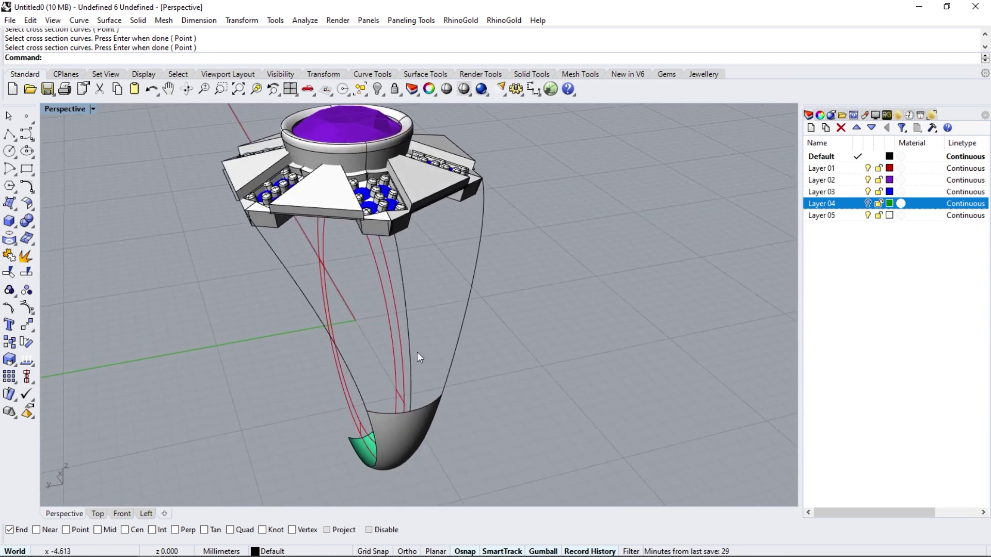
pyautogui.scroll(3, 407, 419)
pyautogui.click(395, 408)
pyautogui.click(428, 434)
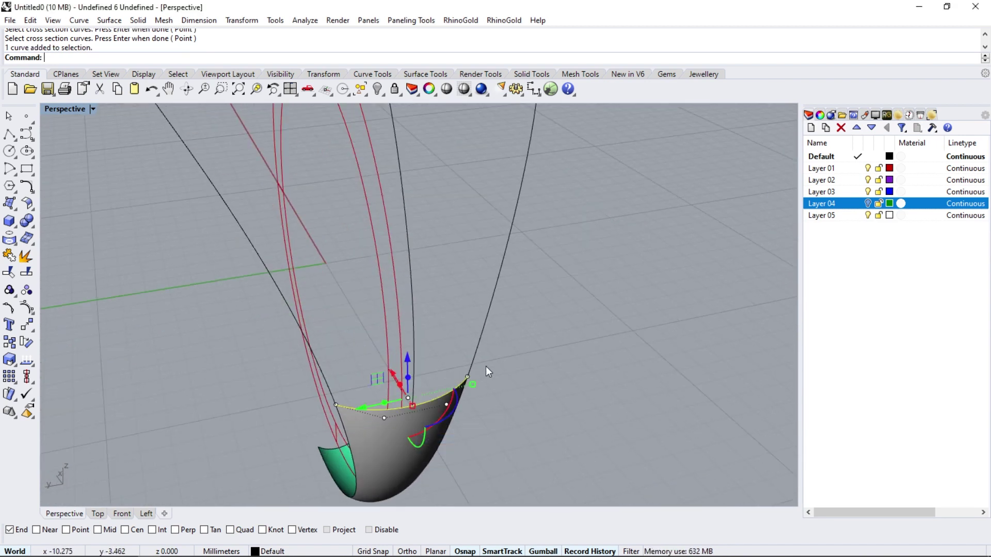
pyautogui.click(27, 273)
pyautogui.click(412, 326)
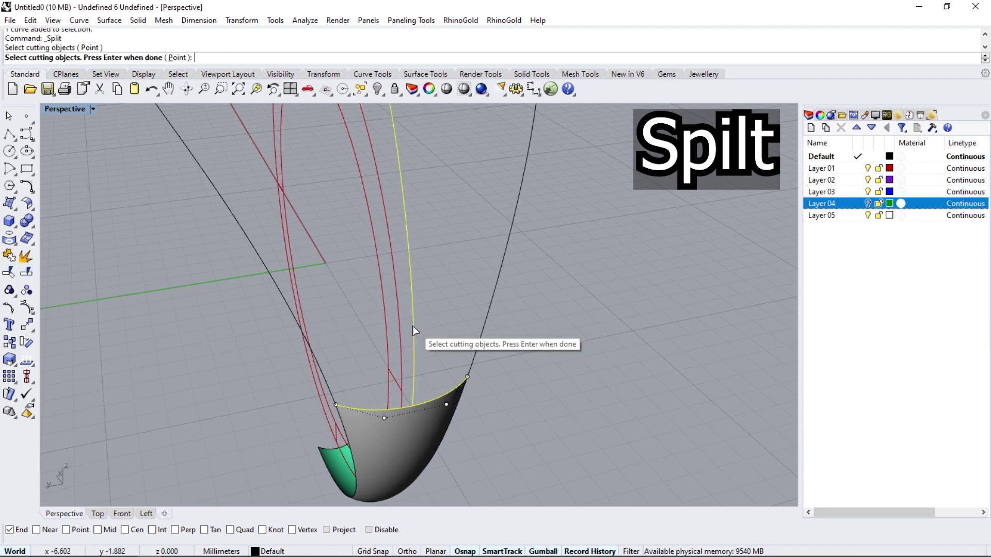
pyautogui.press('Return')
pyautogui.click(400, 410)
pyautogui.click(438, 442)
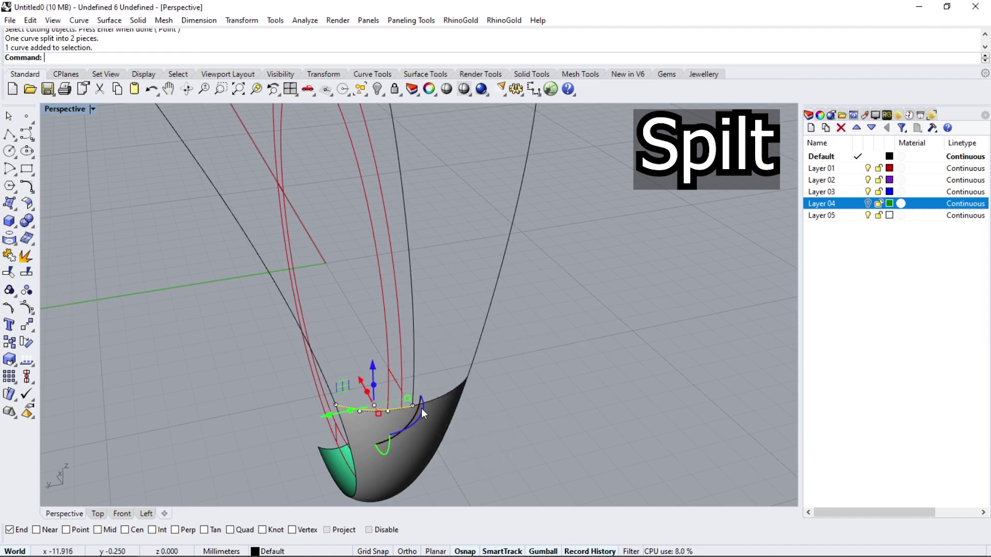
pyautogui.click(440, 394)
pyautogui.click(476, 427)
pyautogui.press('Escape')
# Step: Explode the joined curve beneath the head into its separate line segments
pyautogui.scroll(-7, 373, 418)
pyautogui.moveTo(347, 315); pyautogui.dragTo(346, 321, button='right')
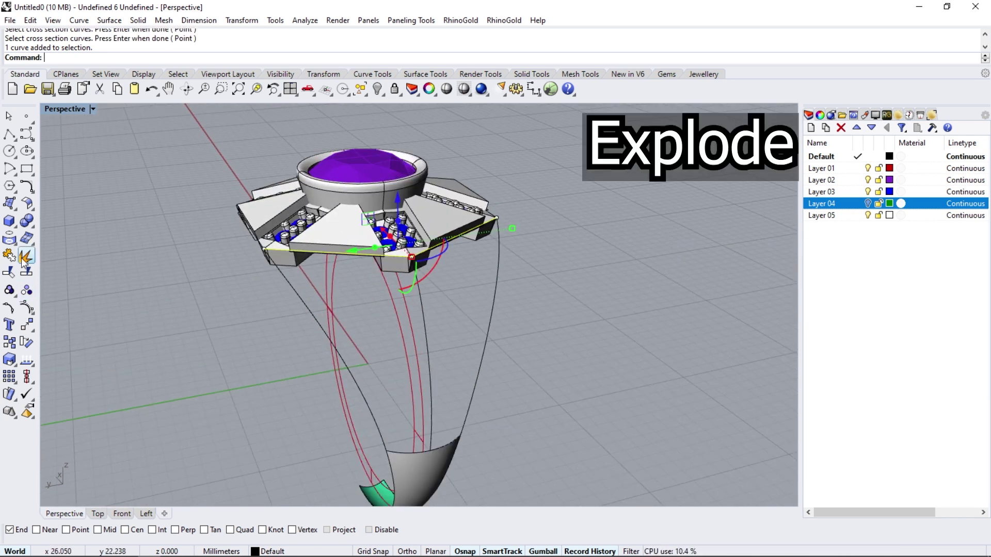
pyautogui.click(25, 256)
pyautogui.moveTo(386, 326); pyautogui.dragTo(382, 300, button='right')
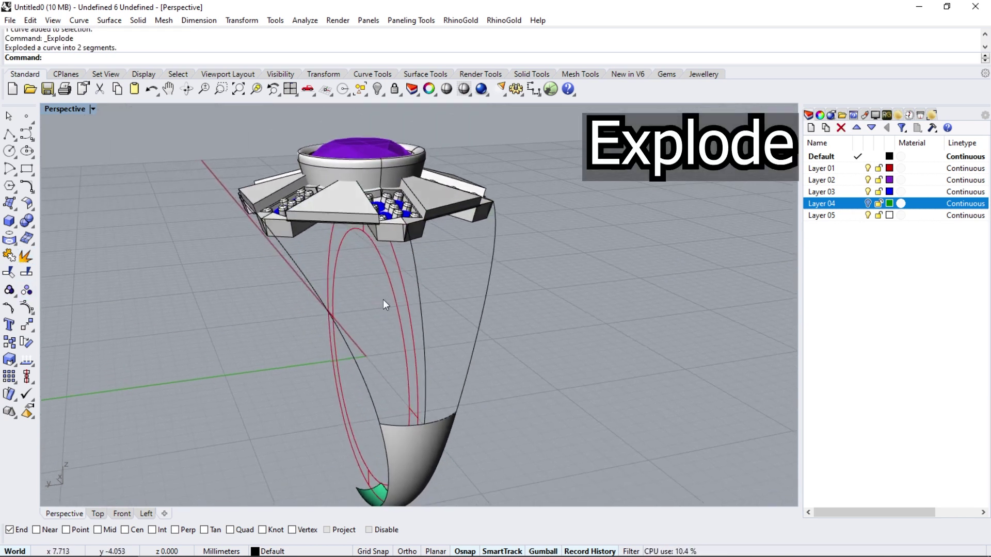
# Step: Sweep one upper shank half between its side curve and the middle curve, using one top line and the matching half cross curve as sections
pyautogui.click(109, 20)
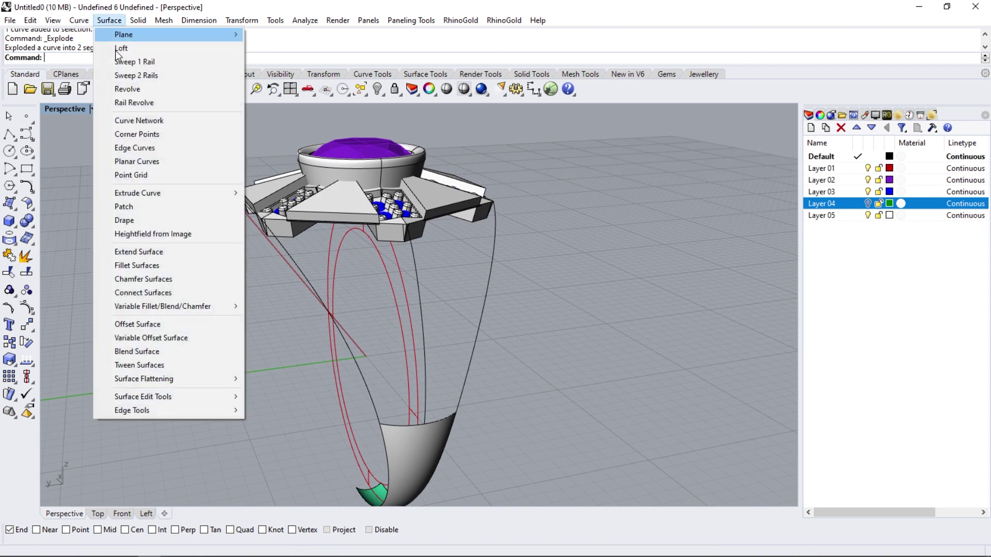
pyautogui.click(136, 76)
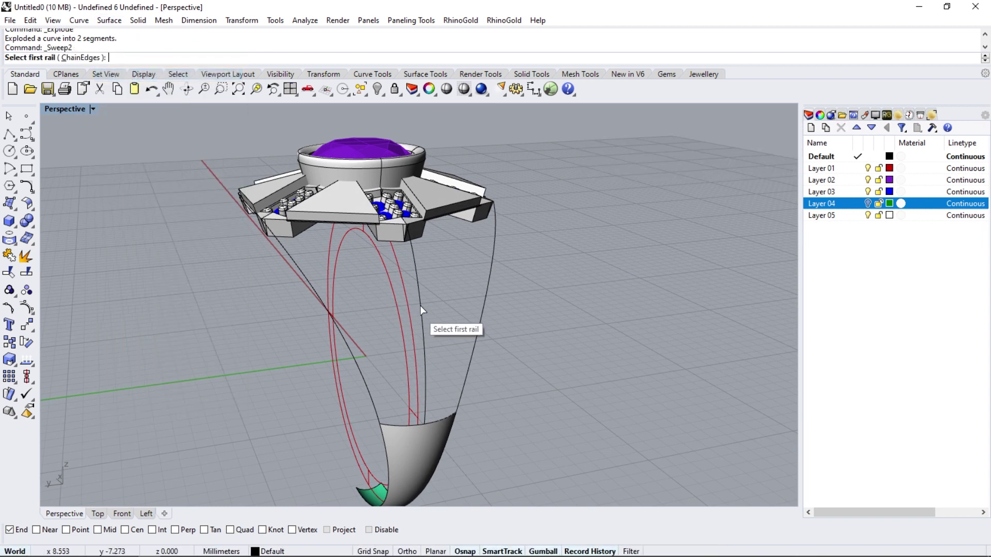
pyautogui.click(307, 274)
pyautogui.click(281, 222)
pyautogui.click(313, 256)
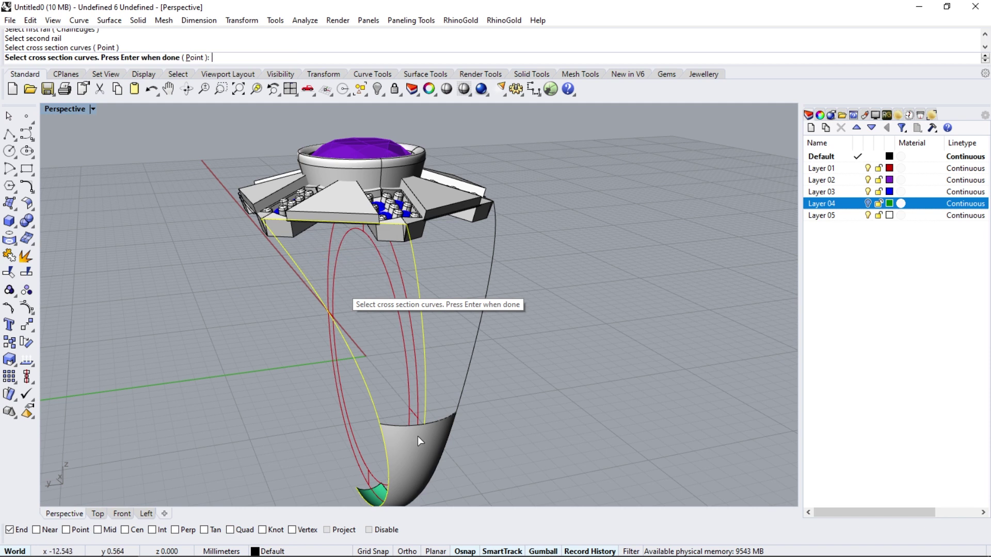
pyautogui.click(402, 426)
pyautogui.click(437, 458)
pyautogui.press('Return')
pyautogui.press('Return')
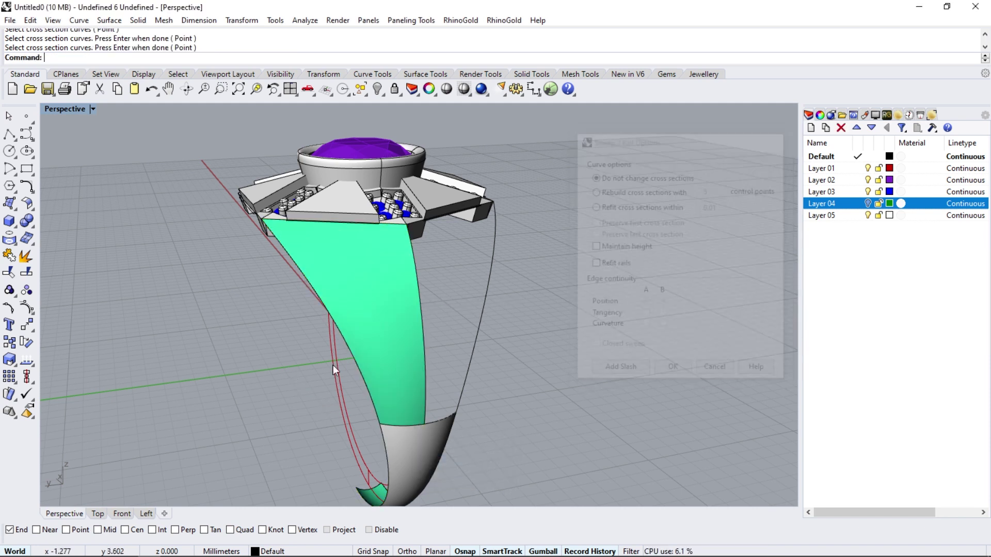
# Step: Divide the half cross curve at the green surface's lower edge into 3 split segments and check one by selecting it
pyautogui.scroll(8, 410, 428)
pyautogui.click(400, 426)
pyautogui.click(437, 460)
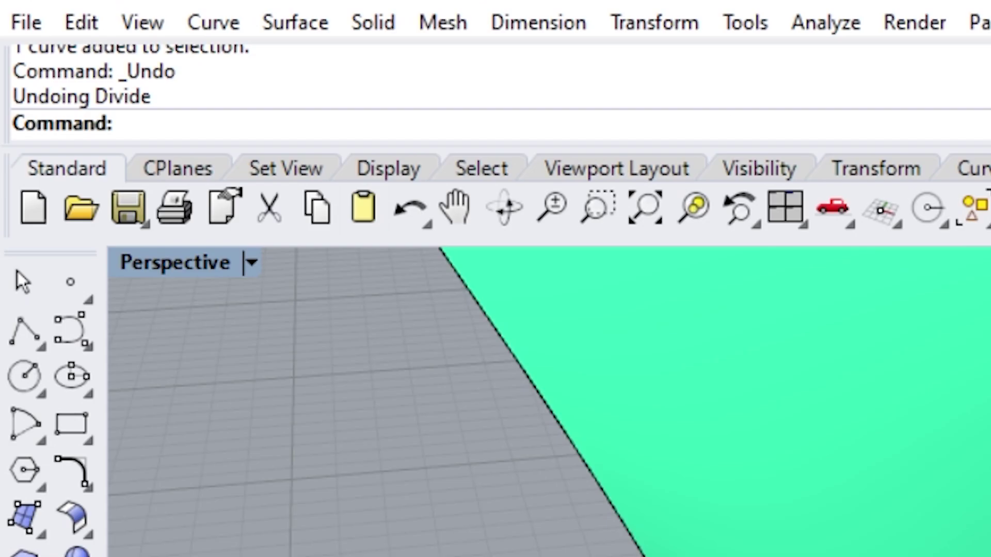
pyautogui.write('Divide')
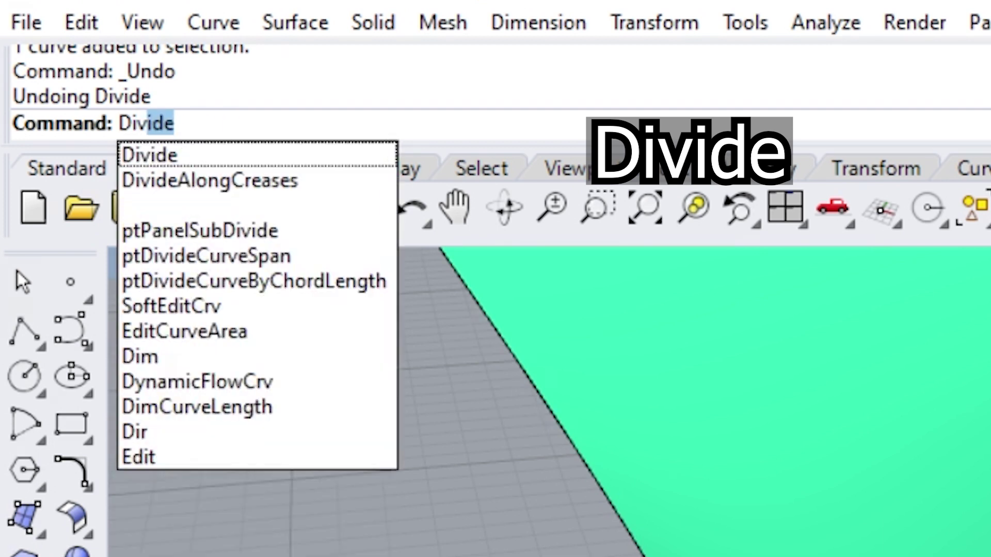
pyautogui.press('Return')
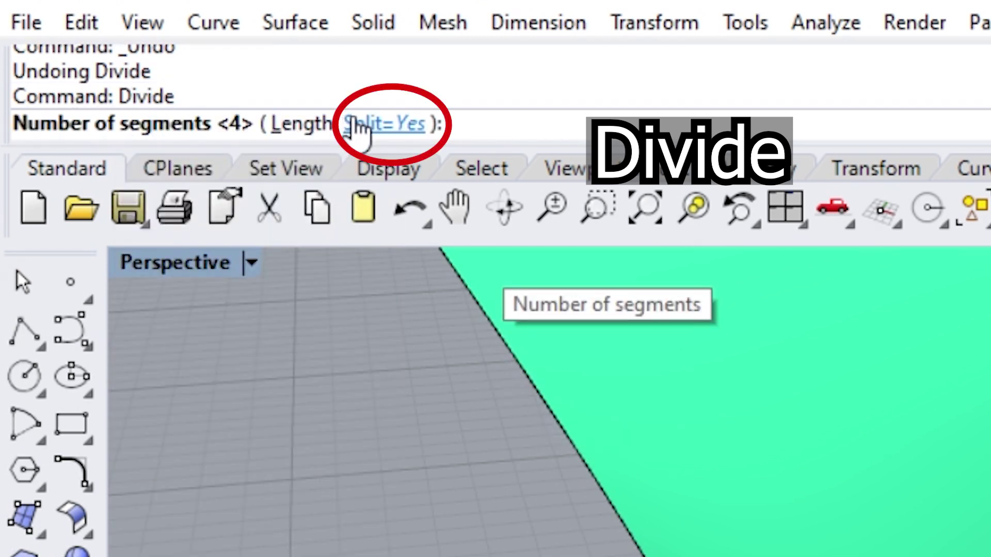
pyautogui.write('3')
pyautogui.press('Return')
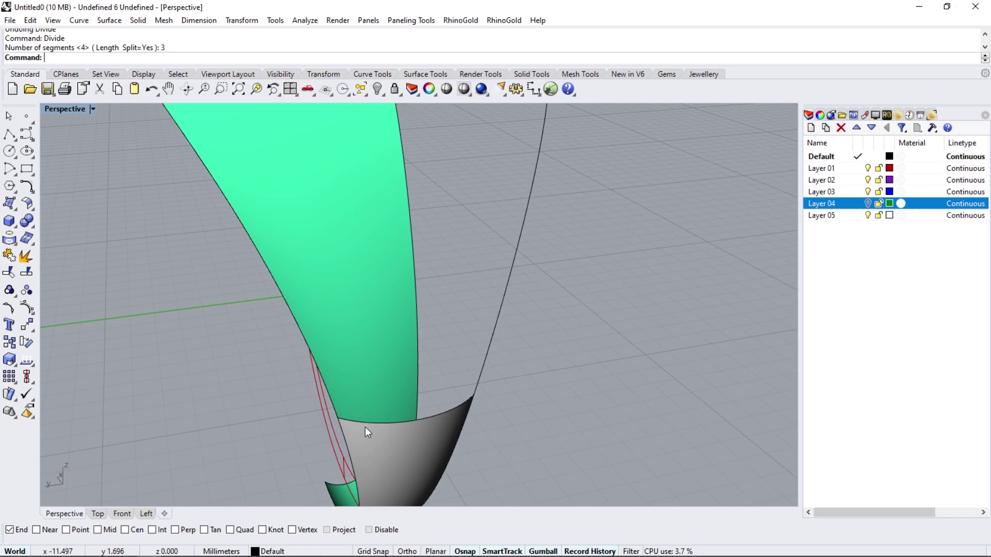
pyautogui.click(381, 423)
pyautogui.press('Return')
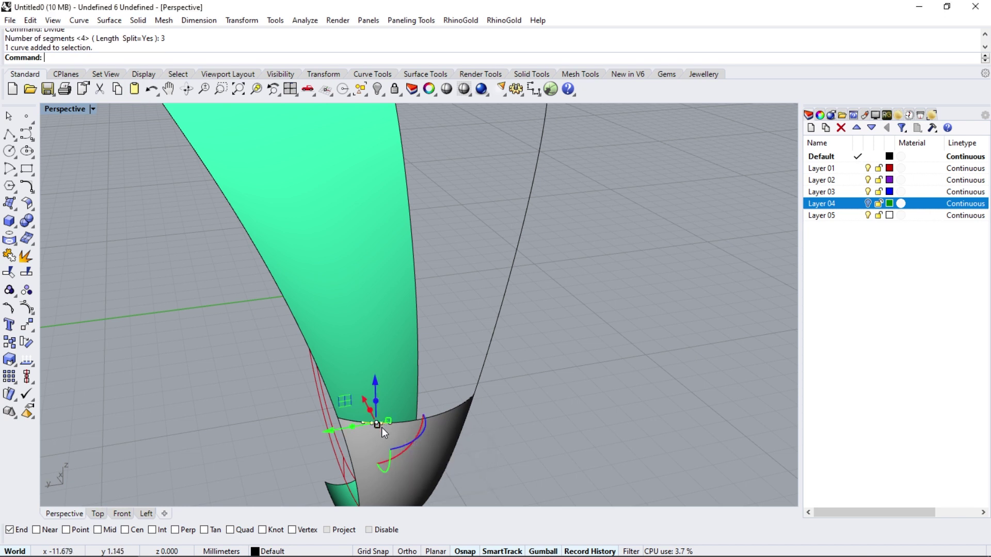
pyautogui.scroll(-5, 381, 427)
pyautogui.press('Escape')
# Step: Sweep a narrower strip along the middle and side curves, using the trapezoid panel's lower edge and the central cross segment as sections
pyautogui.click(122, 18)
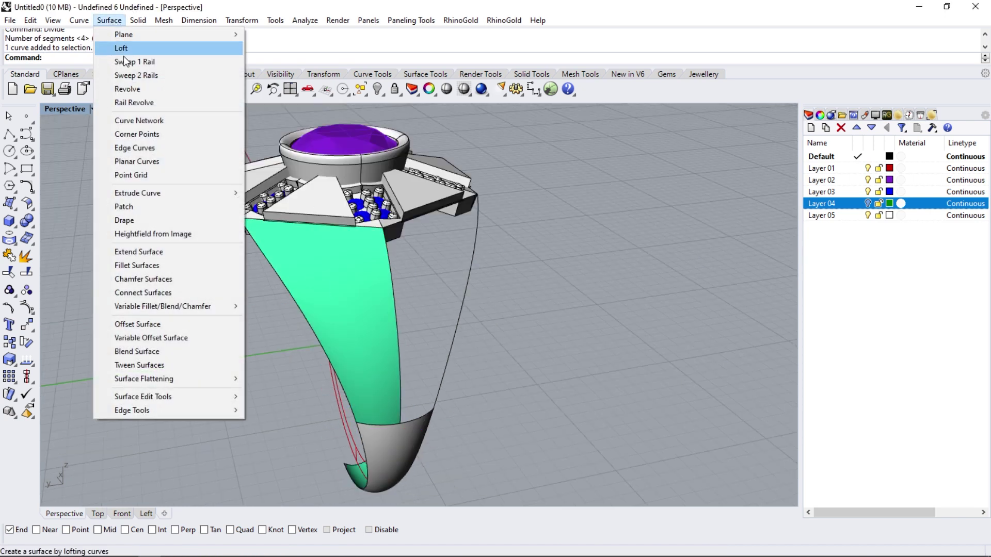
pyautogui.click(127, 79)
pyautogui.click(396, 295)
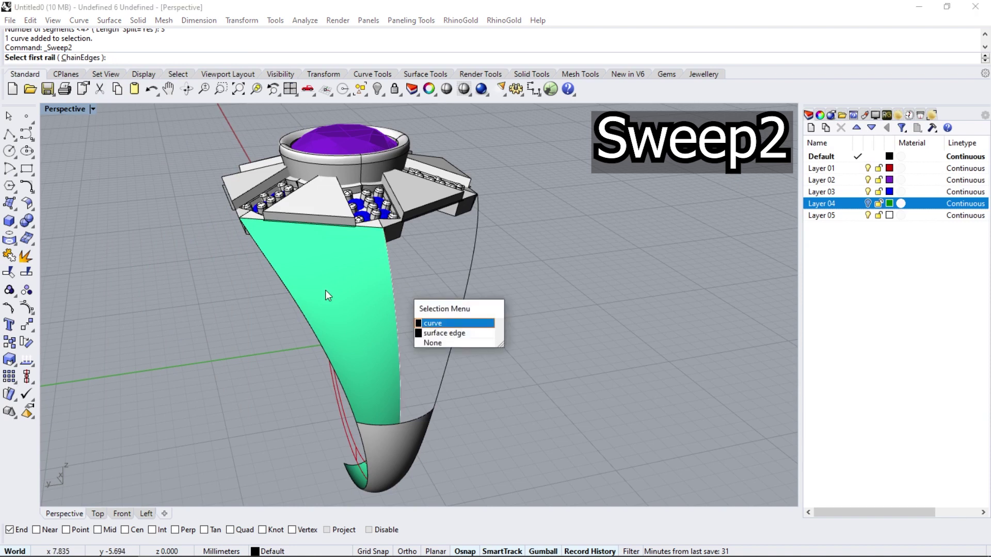
pyautogui.click(436, 328)
pyautogui.click(284, 285)
pyautogui.click(320, 320)
pyautogui.click(314, 217)
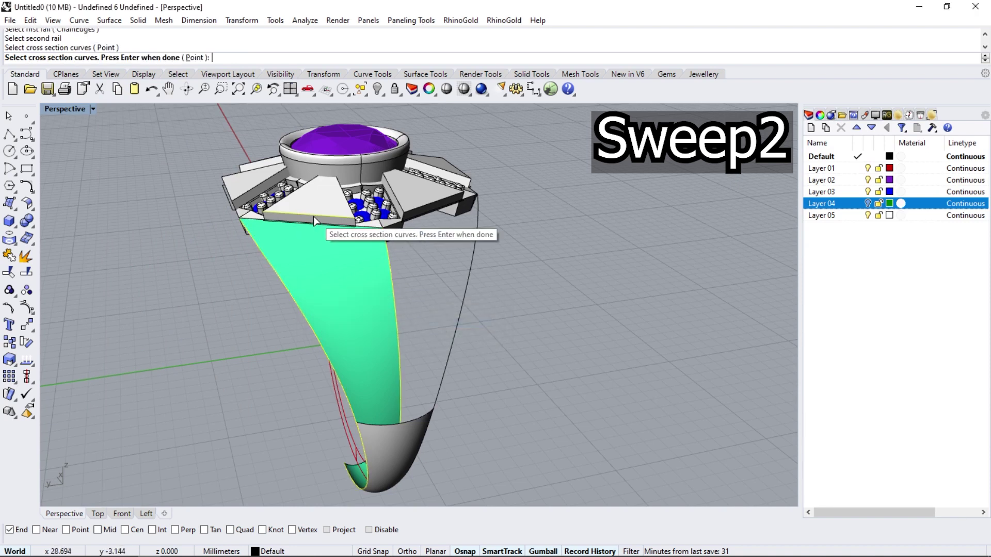
pyautogui.scroll(2, 381, 429)
pyautogui.click(379, 414)
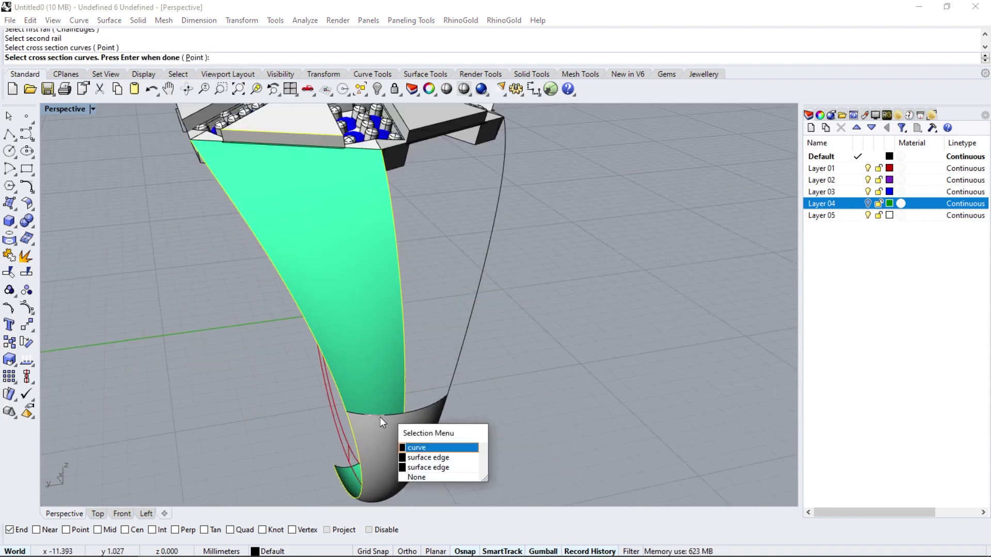
pyautogui.click(407, 444)
pyautogui.press('Return')
pyautogui.press('Return')
# Step: Extract a copy of the top face of the trapezoid panel above the swept shank surface
pyautogui.moveTo(426, 387); pyautogui.dragTo(292, 394, button='right')
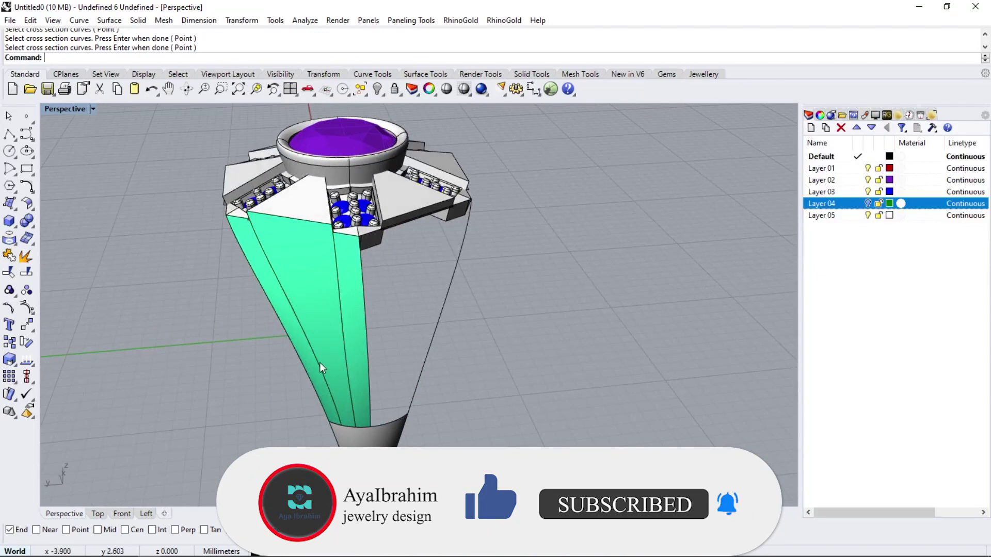
pyautogui.click(27, 258)
pyautogui.scroll(5, 302, 239)
pyautogui.click(287, 277)
pyautogui.press('Return')
pyautogui.scroll(6, 336, 258)
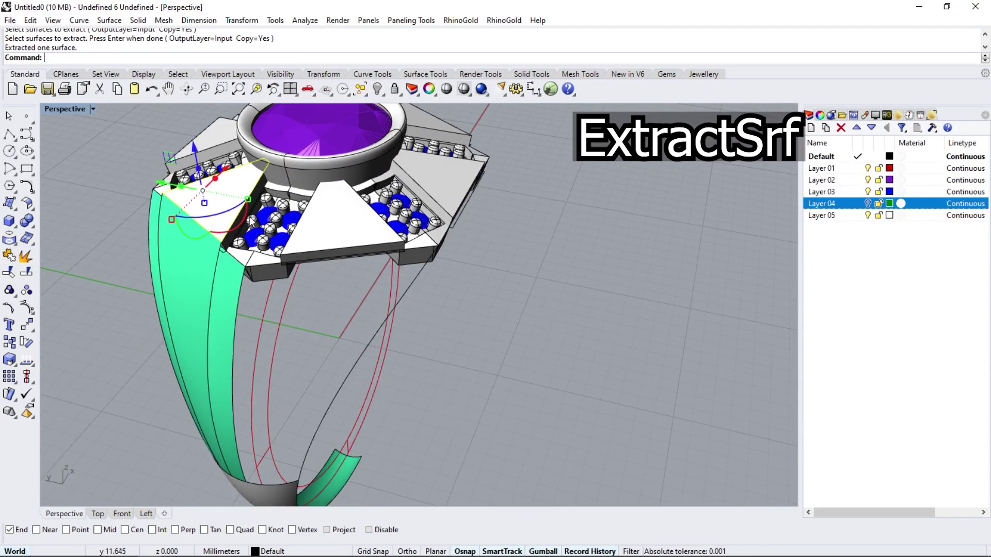
# Step: Ungroup the ring's objects and delete the original solid trapezoid panels above the shank
pyautogui.hotkey('ctrl', 'a')
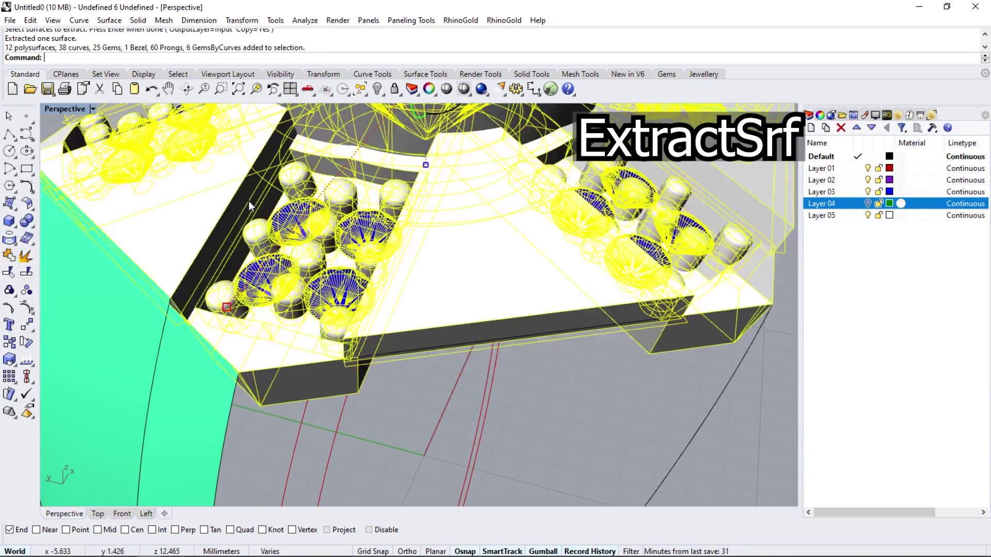
pyautogui.click(27, 291)
pyautogui.click(216, 253)
pyautogui.press('Delete')
pyautogui.scroll(-5, 217, 252)
pyautogui.moveTo(323, 278); pyautogui.dragTo(387, 240, button='right')
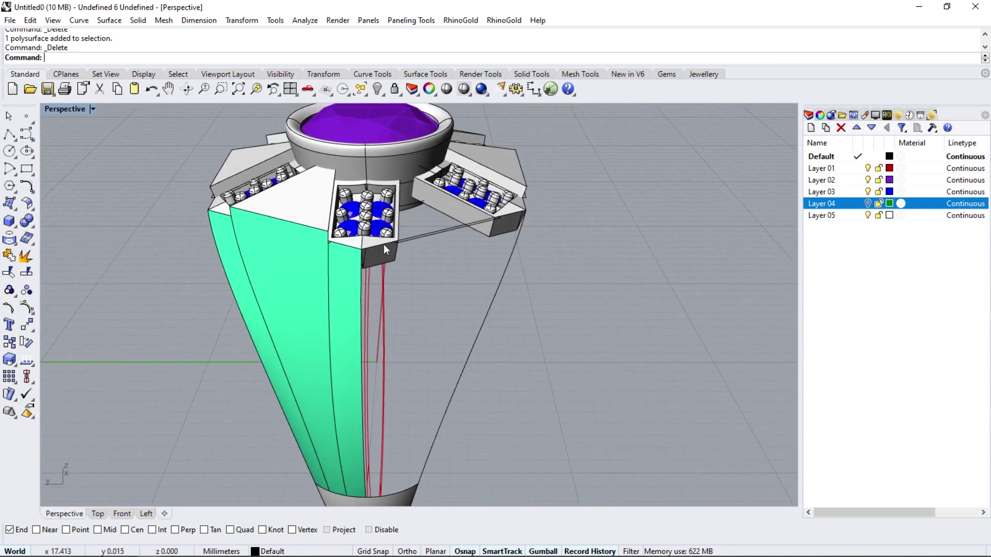
# Step: Join the extracted panel face to the narrow swept strip and offset the result 0.7 mm as a solid
pyautogui.click(307, 210)
pyautogui.click(289, 278)
pyautogui.click(9, 255)
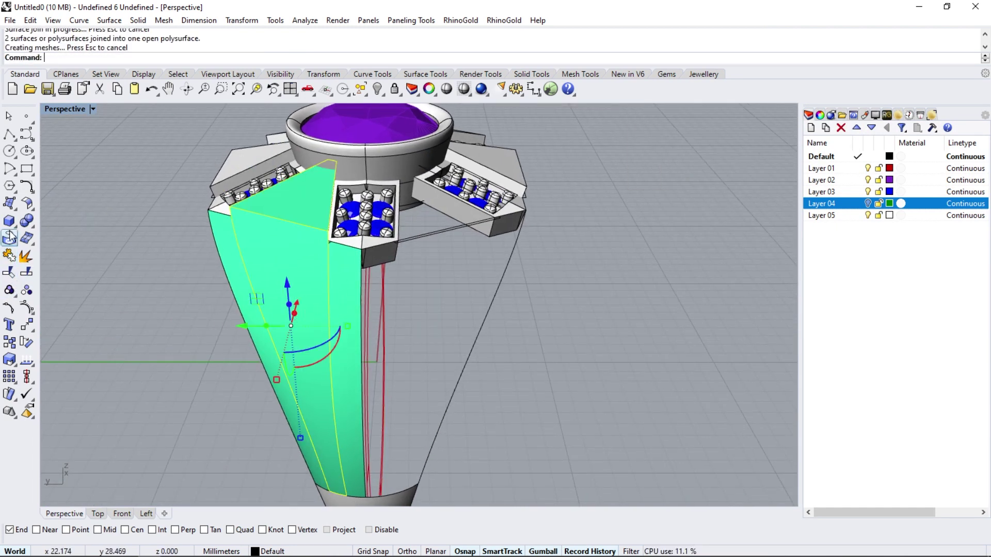
pyautogui.click(27, 221)
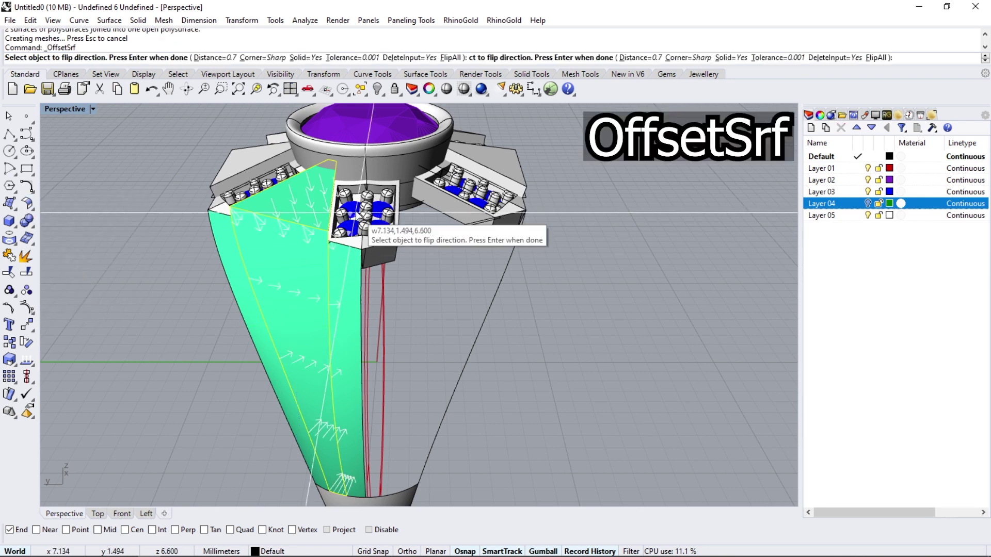
pyautogui.write('0')
pyautogui.press('Return')
pyautogui.press('Return')
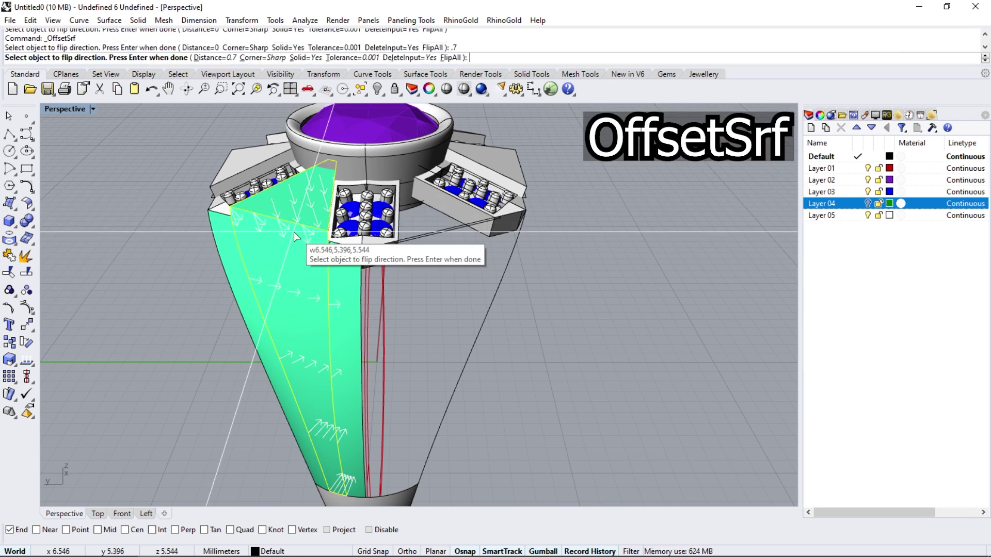
# Step: Move the wide swept surface and the panel solid together away from the ring
pyautogui.moveTo(293, 231); pyautogui.dragTo(330, 273, button='right')
pyautogui.scroll(-5, 382, 250)
pyautogui.click(382, 251)
pyautogui.moveTo(382, 251); pyautogui.dragTo(300, 254)
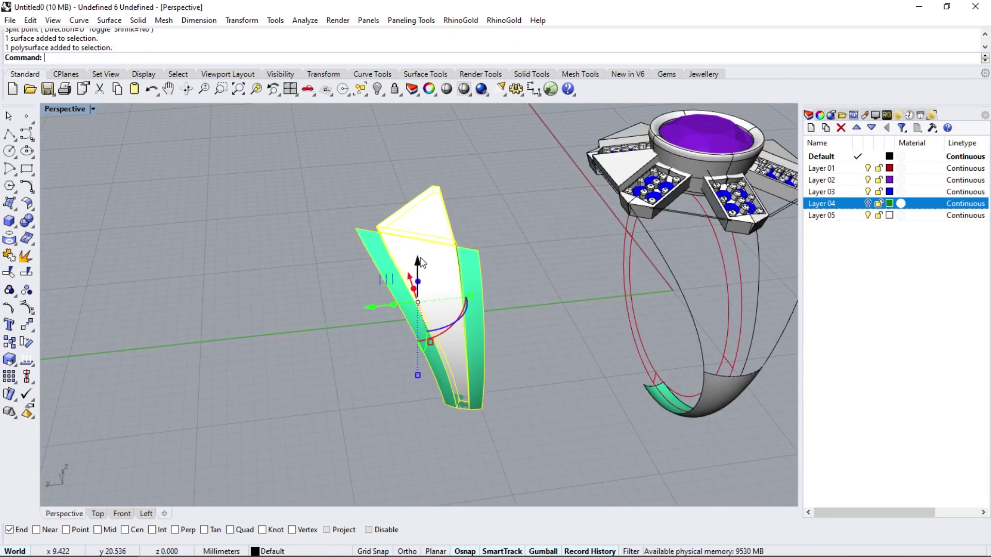
# Step: Create the intersection curves between the swept surface and the panel solid, and move the solid back to the ring
pyautogui.click(11, 240)
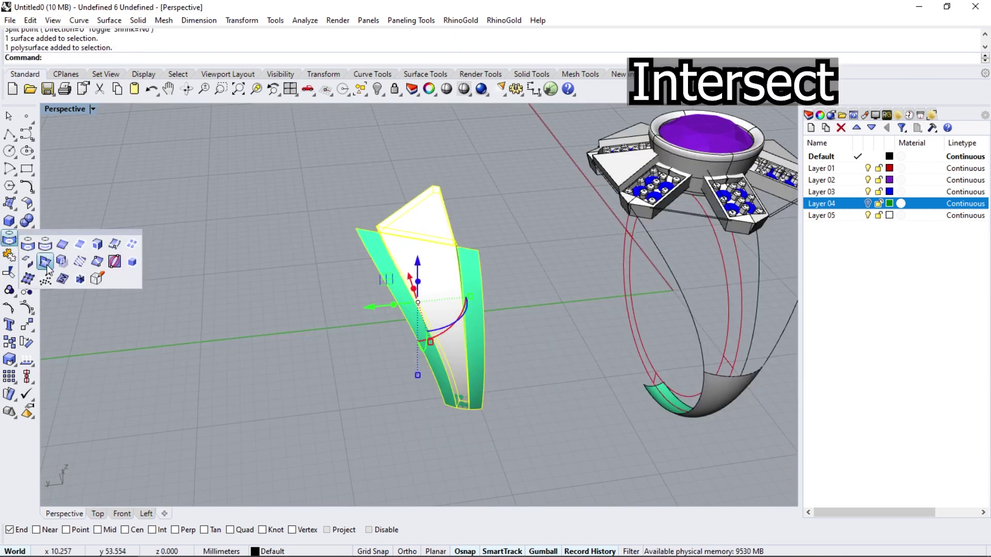
pyautogui.click(45, 263)
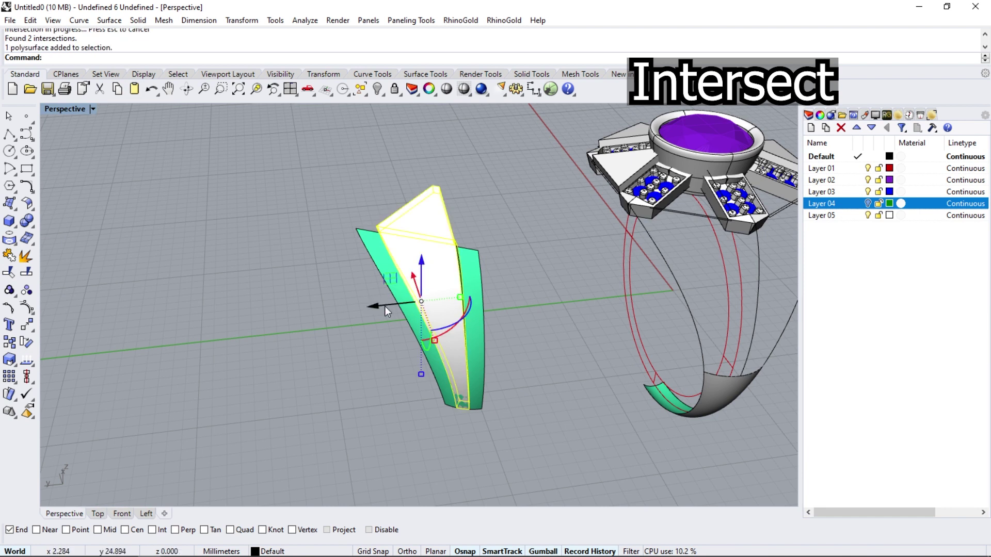
pyautogui.click(386, 309)
pyautogui.press('Return')
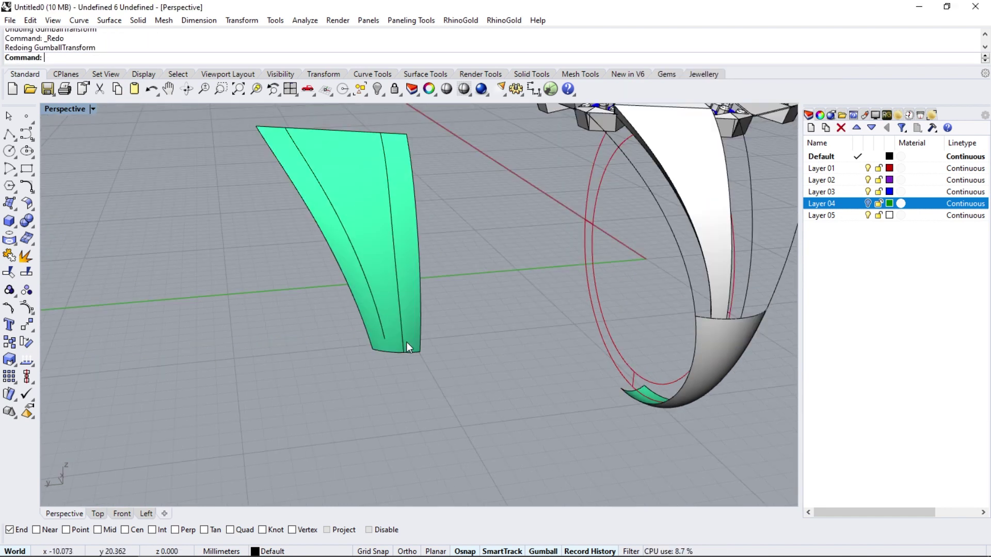
# Step: Explode the intersection curve near the swept surface's middle-curve edge into separate segments
pyautogui.click(403, 343)
pyautogui.scroll(2, 400, 356)
pyautogui.scroll(-4, 393, 355)
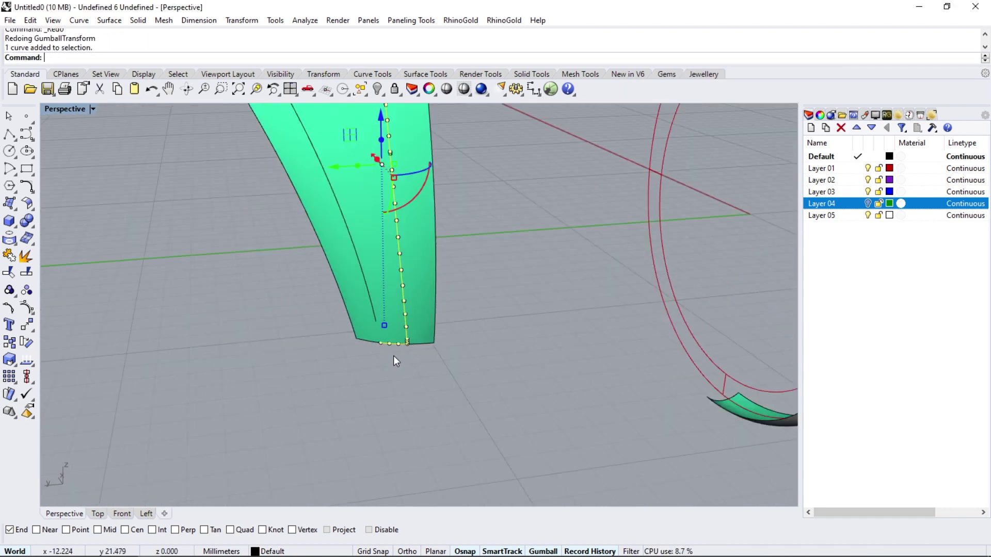
pyautogui.click(26, 255)
# Step: Offset both long intersection curves 0.2 mm along the swept surface toward its centre
pyautogui.click(392, 270)
pyautogui.click(398, 304)
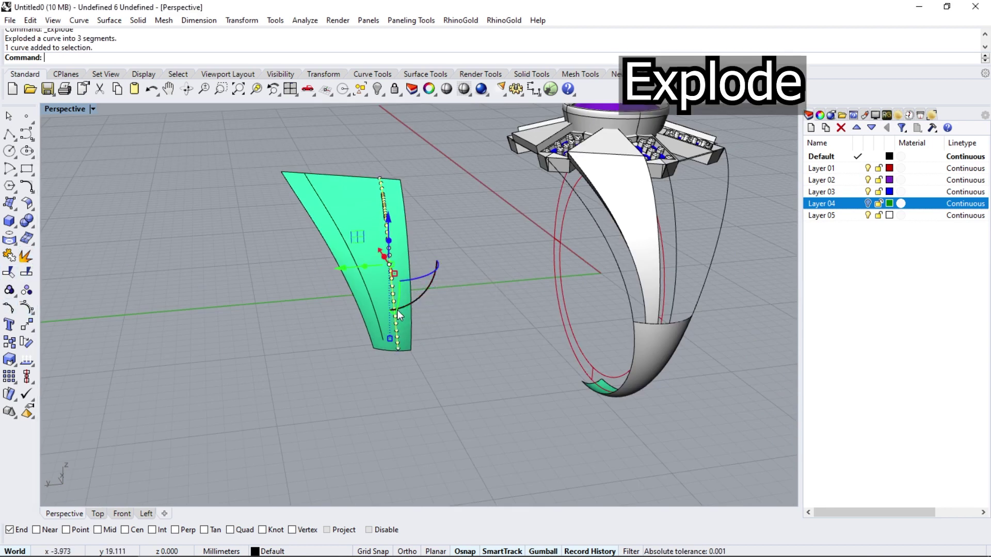
pyautogui.click(32, 191)
pyautogui.click(96, 212)
pyautogui.click(373, 206)
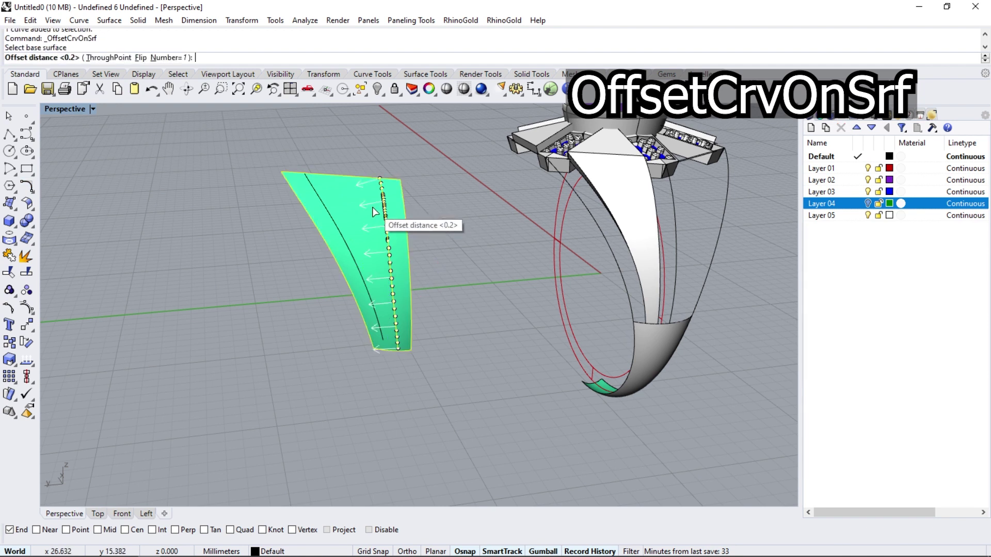
pyautogui.click(371, 206)
pyautogui.press('Return')
pyautogui.click(333, 218)
pyautogui.click(340, 208)
pyautogui.click(363, 247)
pyautogui.click(363, 267)
# Step: Trim away the swept surface's central area between the two offset curves
pyautogui.click(392, 298)
pyautogui.keyDown('shift'); pyautogui.click(381, 220); pyautogui.keyUp('shift')
pyautogui.click(9, 273)
pyautogui.click(346, 201)
# Step: Delete the leftover intersection and offset curves from the two remaining strips
pyautogui.press('Delete')
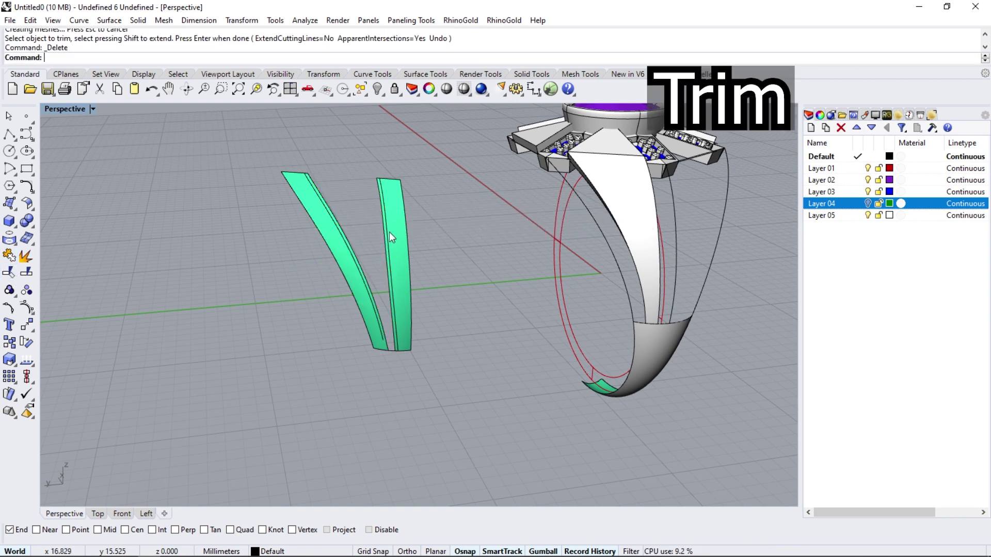
pyautogui.click(387, 231)
pyautogui.press('Delete')
pyautogui.click(348, 238)
pyautogui.press('Delete')
# Step: Offset the strip along the shank's middle-curve edge by 1 mm as a solid
pyautogui.click(395, 232)
pyautogui.click(34, 214)
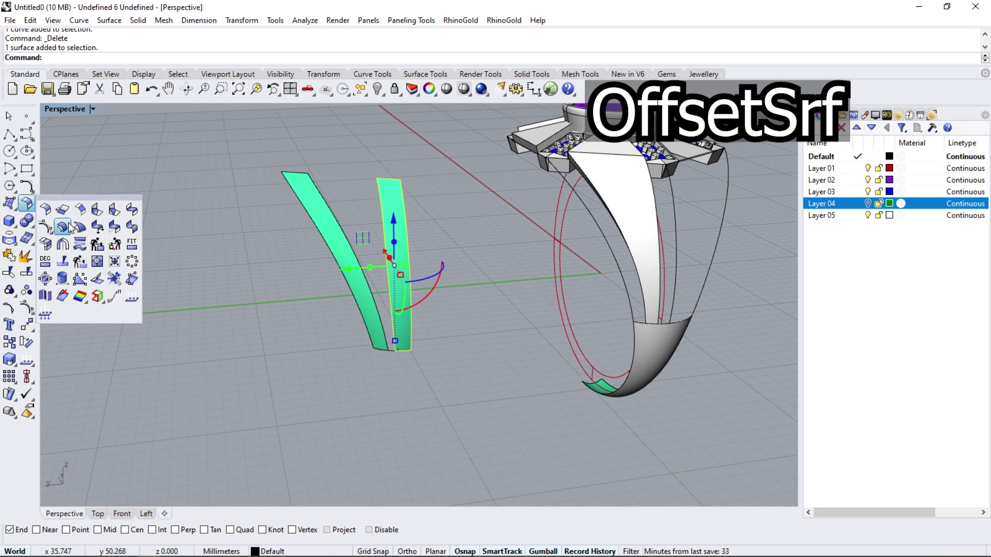
pyautogui.click(64, 227)
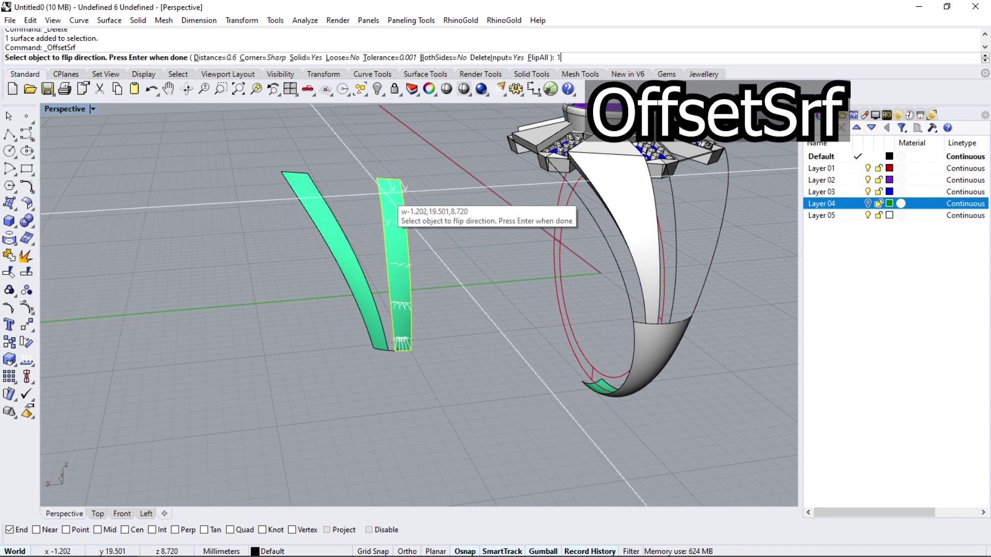
pyautogui.write('1')
pyautogui.press('Return')
pyautogui.press('Return')
# Step: Offset the outer side strip by 0.6 mm as a solid
pyautogui.moveTo(393, 277); pyautogui.dragTo(346, 235, button='right')
pyautogui.click(314, 196)
pyautogui.rightClick(313, 196)
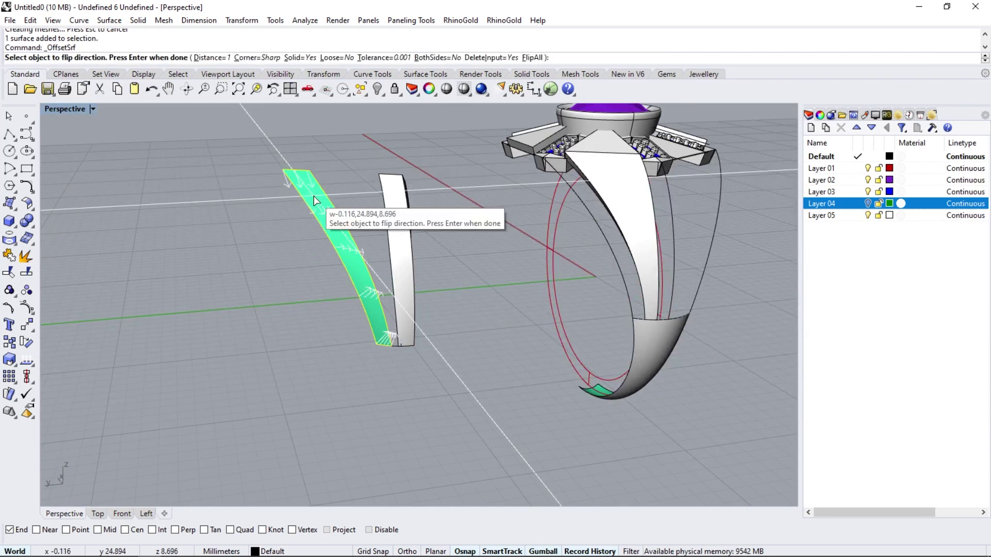
pyautogui.write('.6')
pyautogui.press('Return')
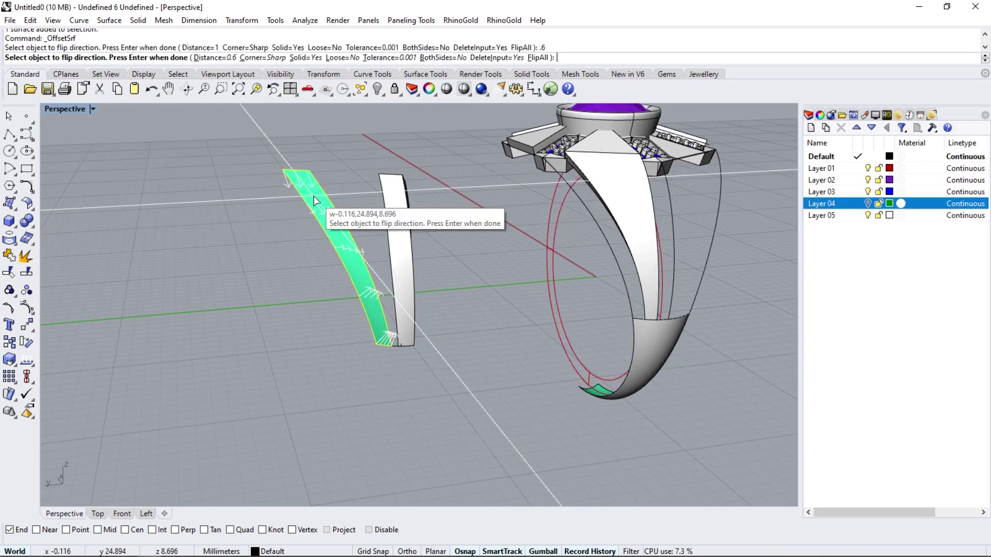
pyautogui.press('Return')
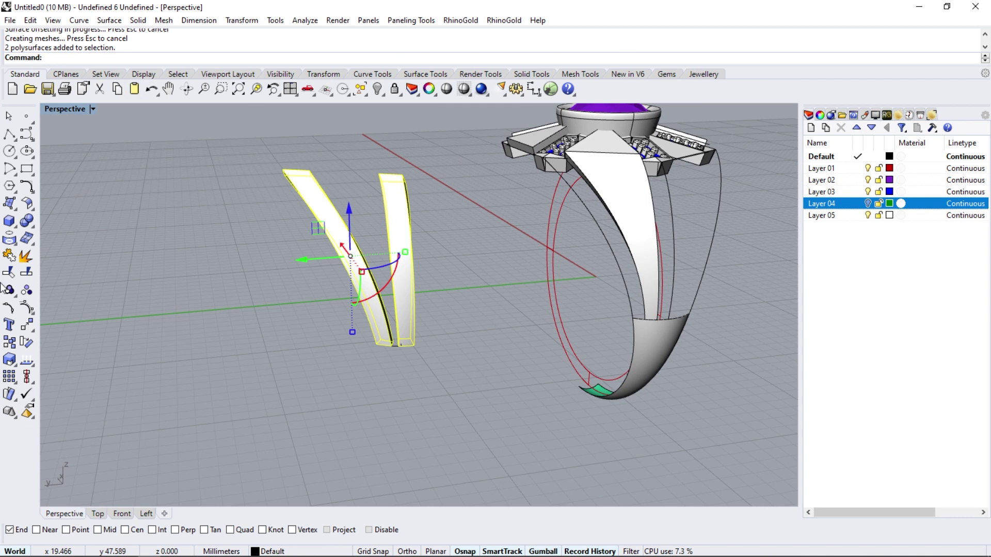
# Step: Move the grouped strip solids back onto the ring and mirror them with the panel solid across the X axis
pyautogui.click(8, 289)
pyautogui.moveTo(304, 261); pyautogui.dragTo(569, 254)
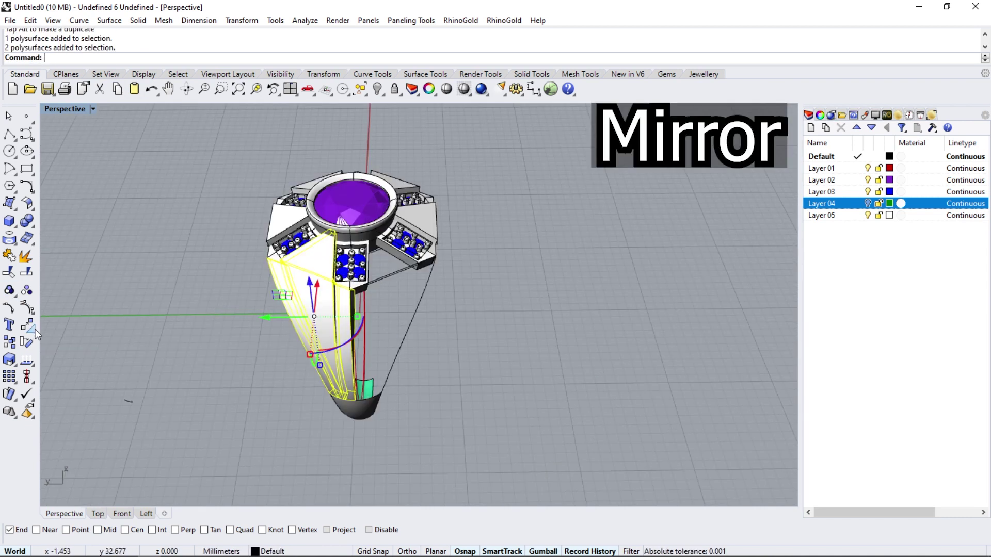
pyautogui.click(26, 324)
pyautogui.click(133, 331)
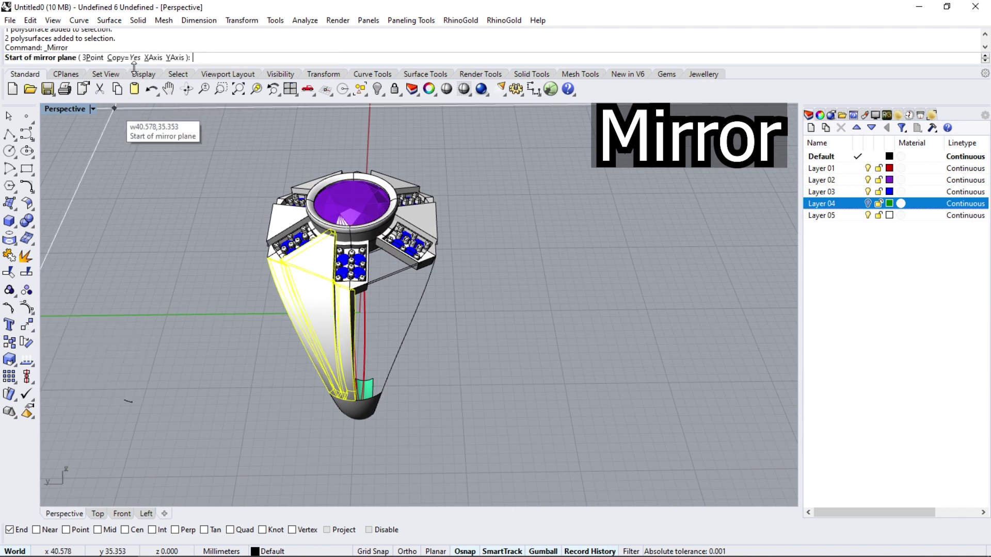
pyautogui.click(149, 57)
pyautogui.moveTo(362, 368); pyautogui.dragTo(321, 256, button='right')
# Step: Offset the front strip's centre-line edge on its surface by 0.7 mm, flipped inward onto the strip
pyautogui.click(27, 186)
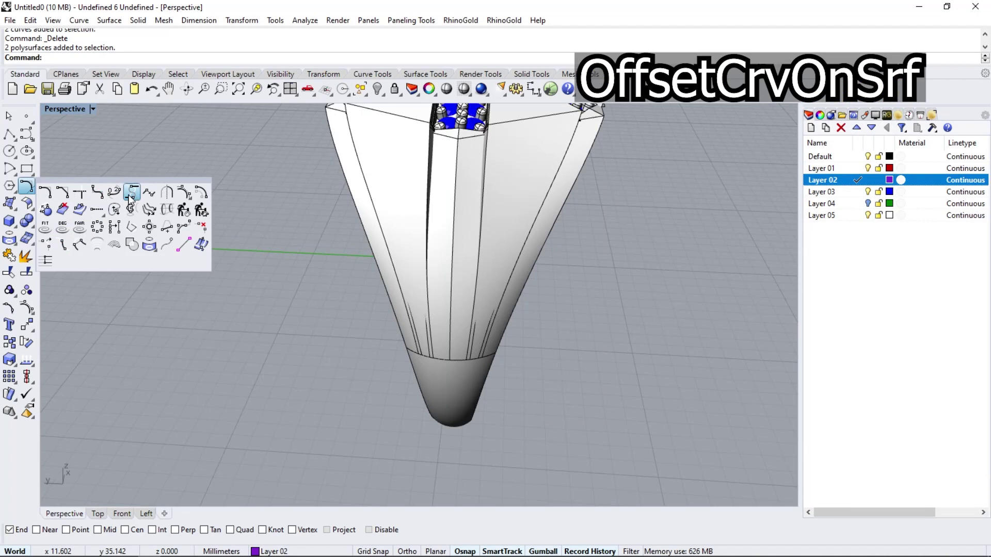
pyautogui.click(79, 209)
pyautogui.click(474, 186)
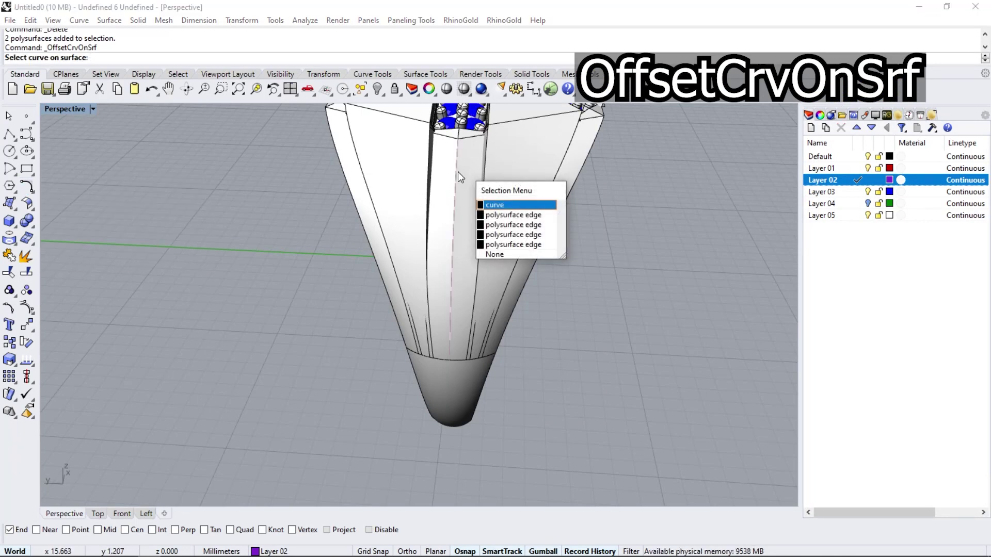
pyautogui.click(489, 227)
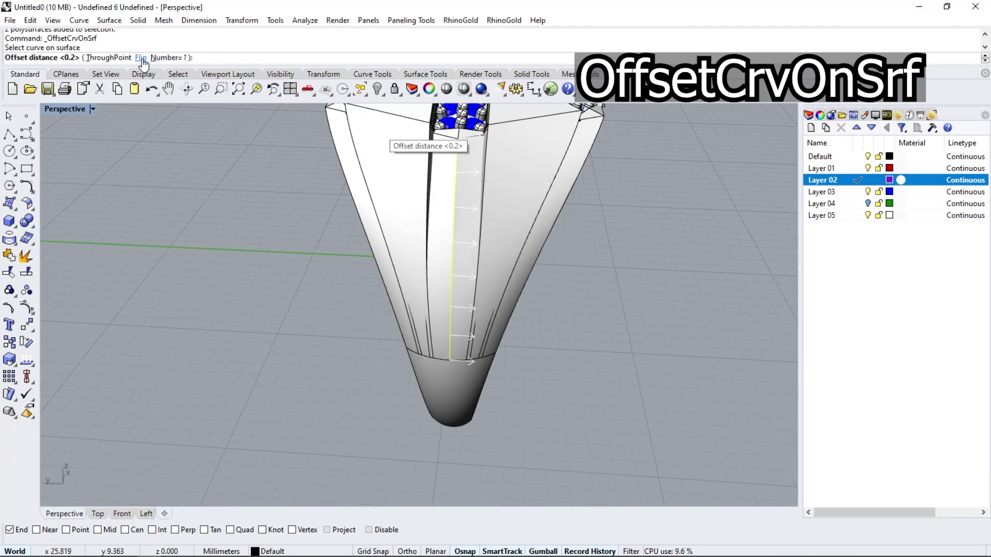
pyautogui.click(140, 58)
pyautogui.scroll(2, 428, 190)
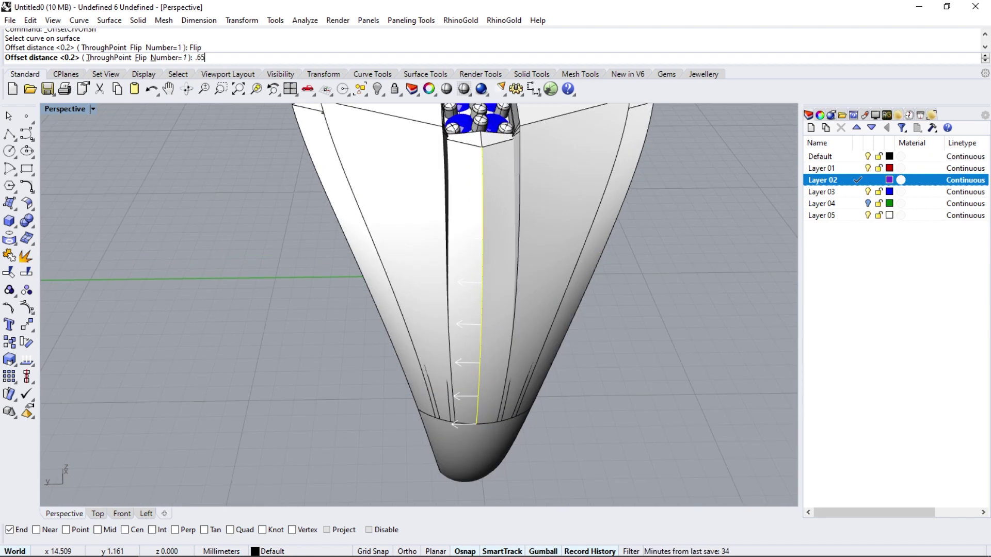
pyautogui.write('.65')
pyautogui.press('Return')
pyautogui.moveTo(450, 353)
pyautogui.mouseDown(button='right')
pyautogui.moveTo(473, 354)
pyautogui.moveTo(445, 360)
pyautogui.mouseUp(button='right')
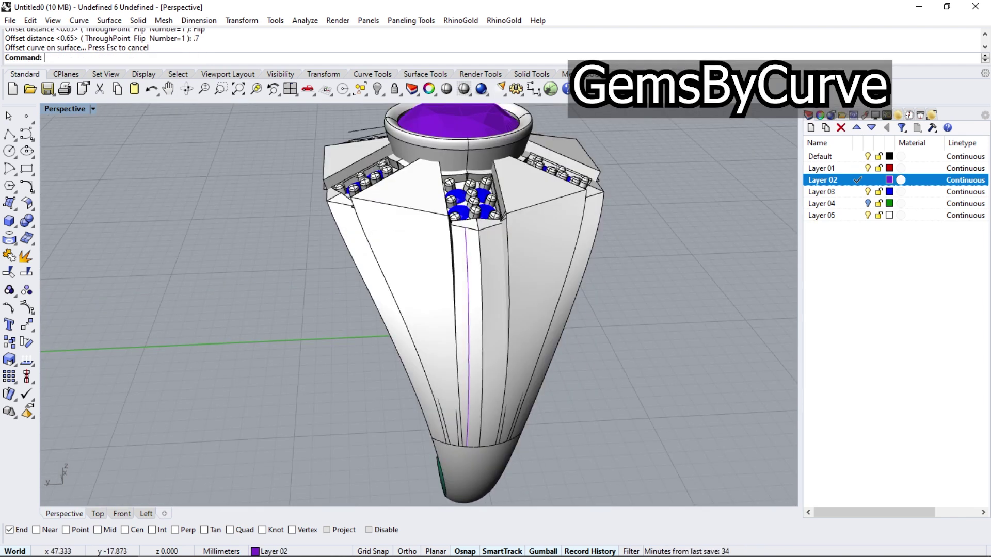
# Step: Start Gems by Curve with brilliant gems on the offset curve, oriented to the strip's surface
pyautogui.click(34, 95)
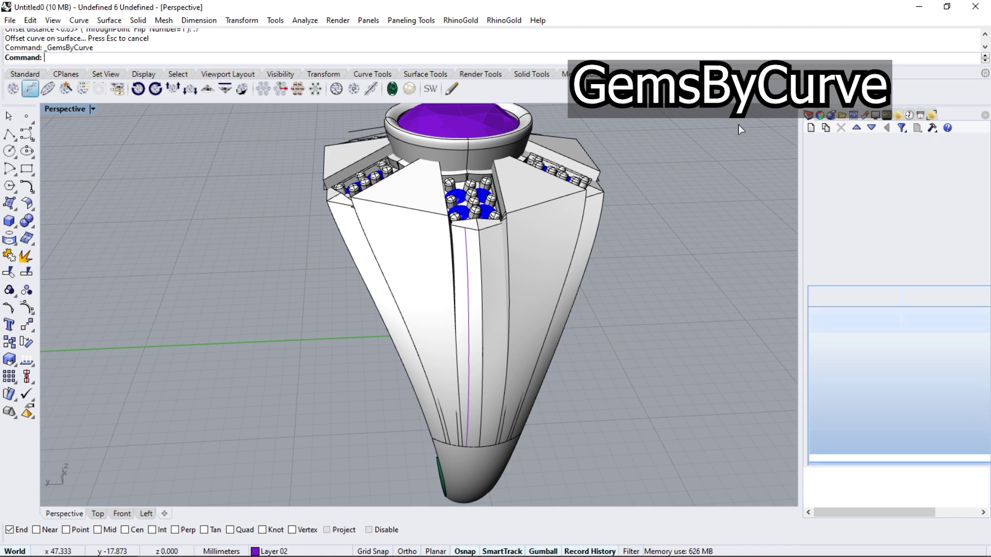
pyautogui.scroll(3, 472, 248)
pyautogui.click(472, 249)
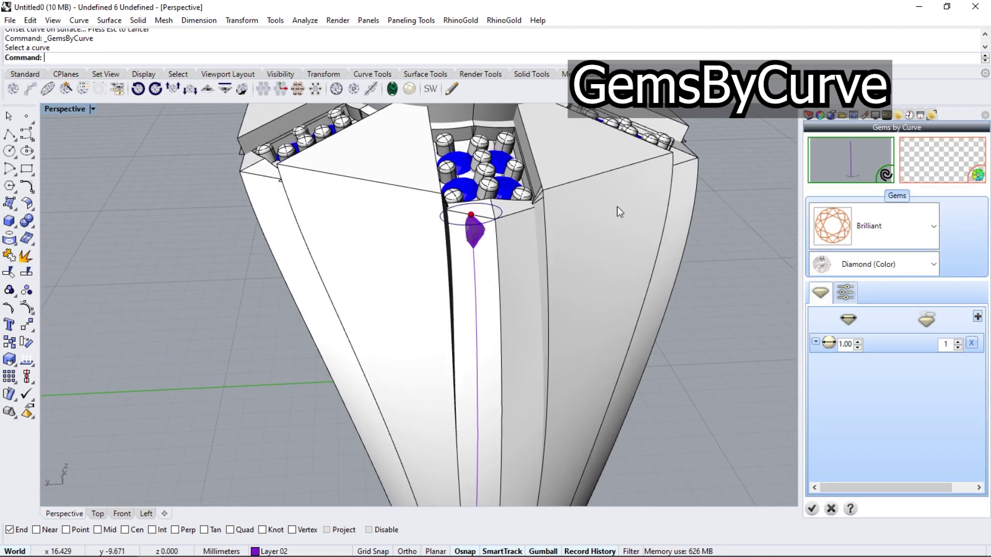
pyautogui.scroll(-3, 472, 249)
pyautogui.scroll(5, 468, 281)
pyautogui.press('Return')
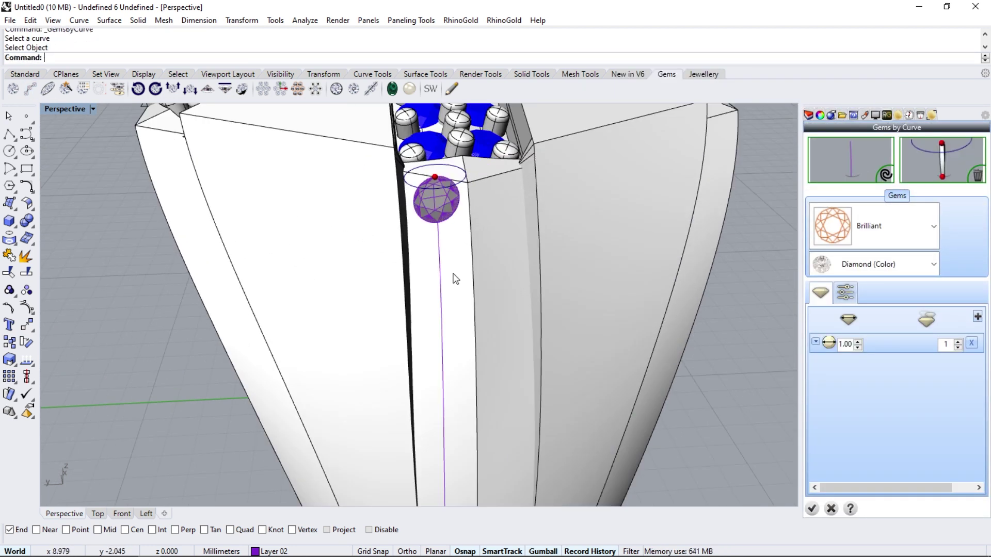
# Step: Adjust the row's start slightly down the curve and create five 1.00 mm gems along it
pyautogui.scroll(-2, 454, 286)
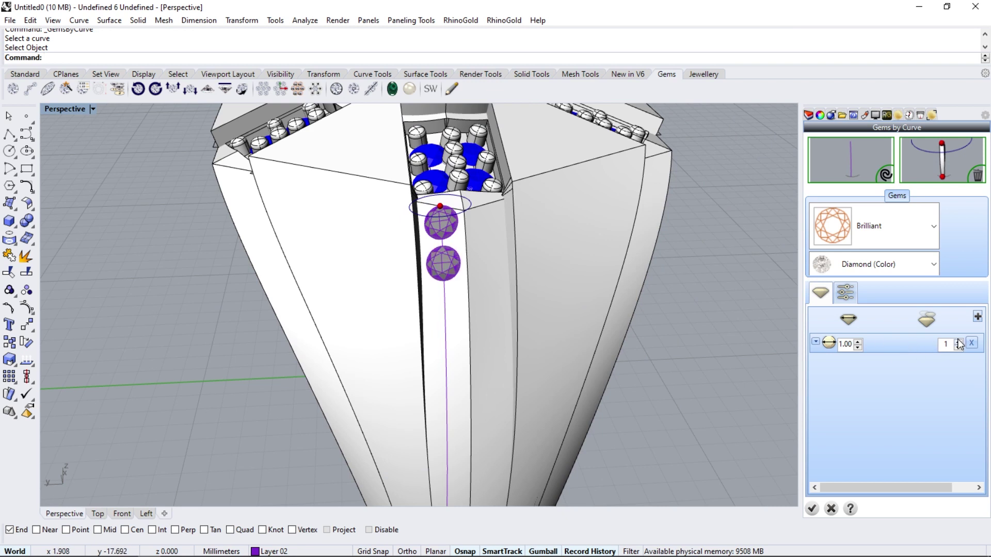
pyautogui.moveTo(462, 339); pyautogui.dragTo(461, 279, button='right')
pyautogui.moveTo(447, 188); pyautogui.dragTo(446, 209)
pyautogui.moveTo(447, 209); pyautogui.dragTo(605, 394, button='right')
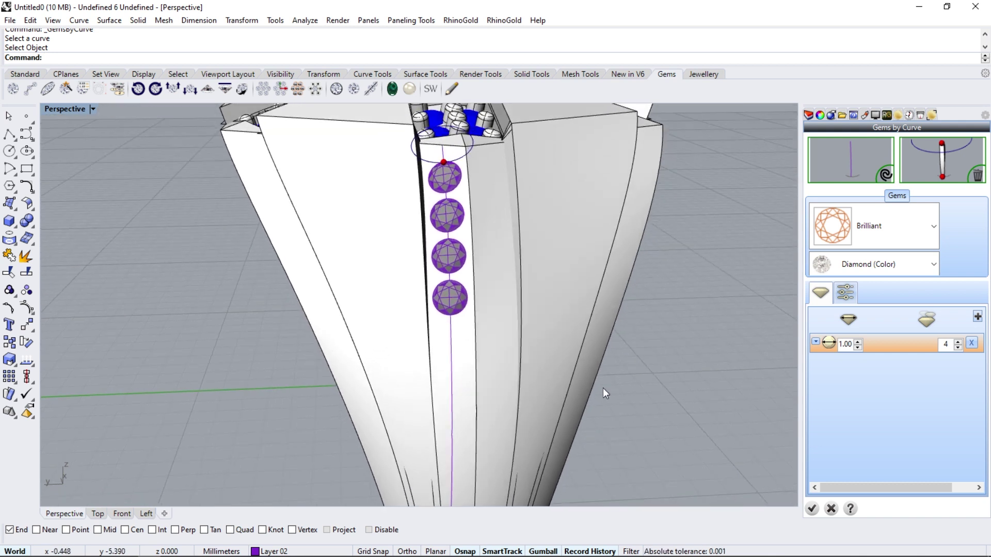
pyautogui.moveTo(583, 341)
pyautogui.mouseDown(button='right')
pyautogui.moveTo(579, 292)
pyautogui.moveTo(587, 331)
pyautogui.mouseUp(button='right')
pyautogui.click(957, 347)
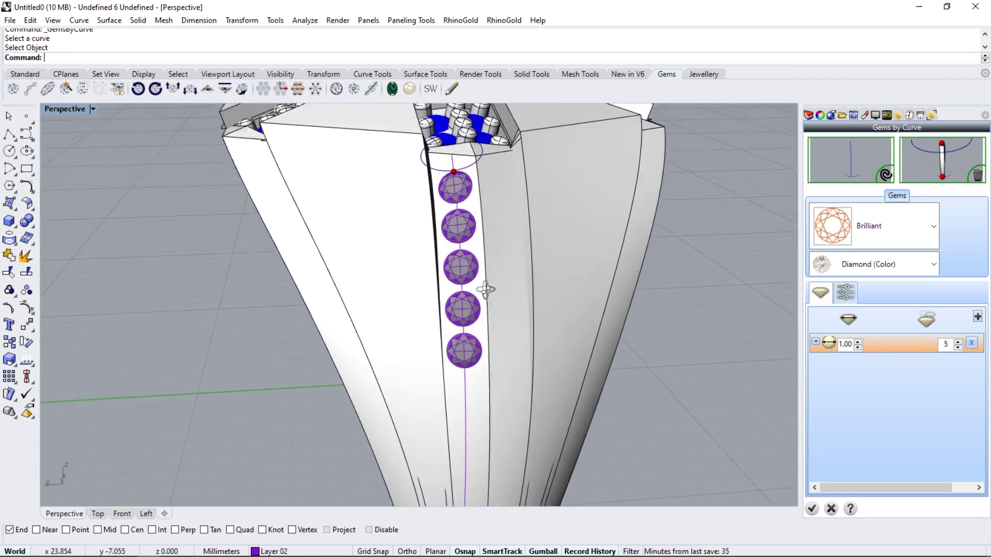
pyautogui.moveTo(484, 287); pyautogui.dragTo(480, 309, button='right')
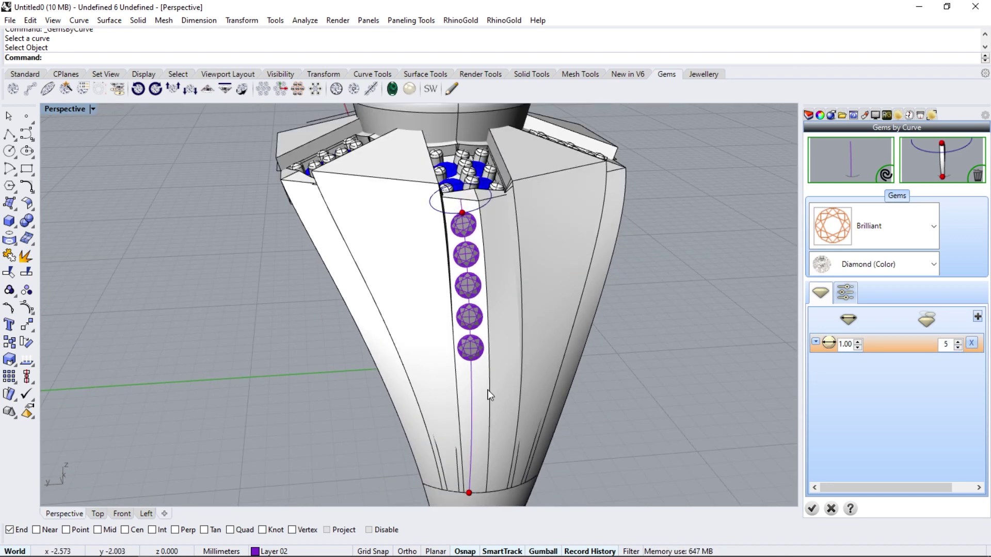
pyautogui.click(811, 510)
pyautogui.moveTo(552, 325); pyautogui.dragTo(441, 289, button='right')
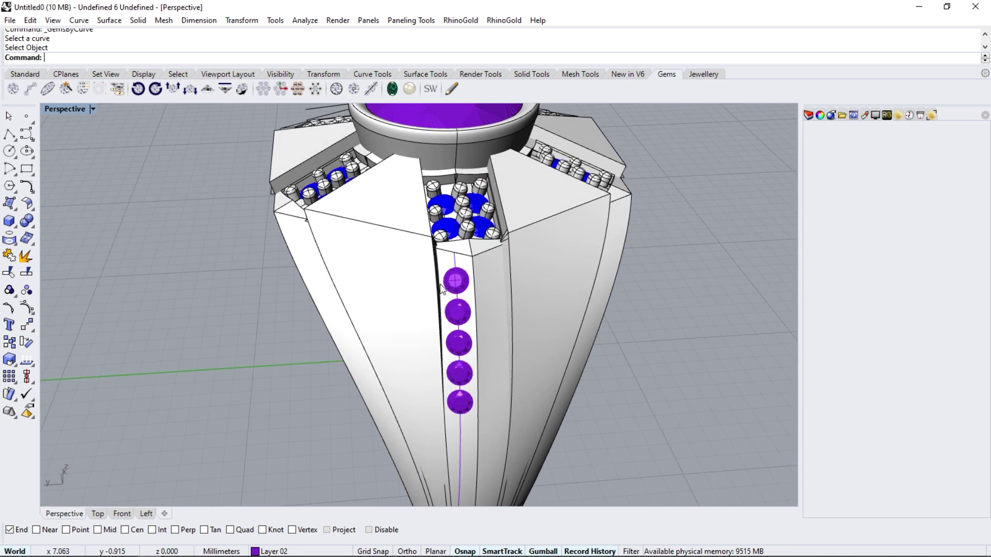
# Step: Make Default the current layer and start Prongs in Line on the row of five gems
pyautogui.click(463, 284)
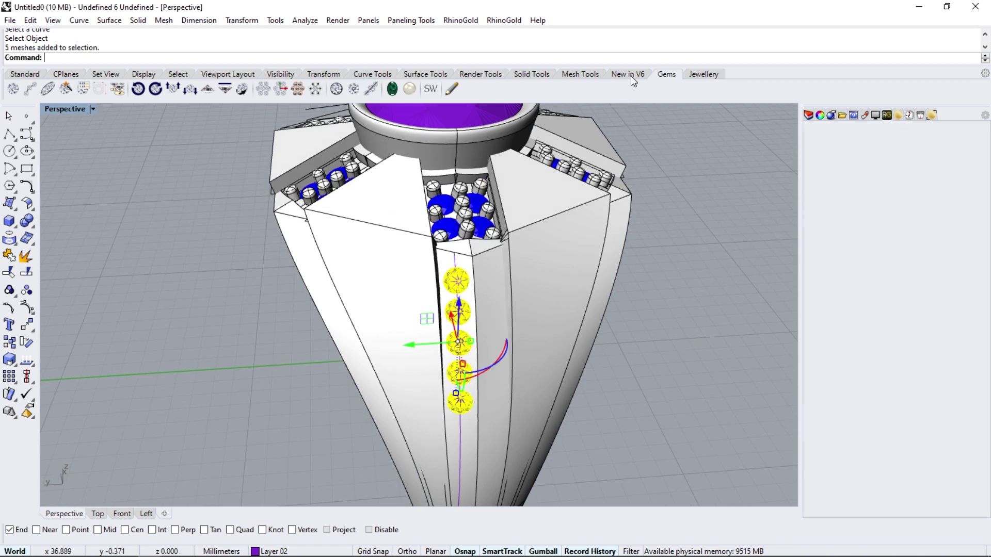
pyautogui.click(699, 75)
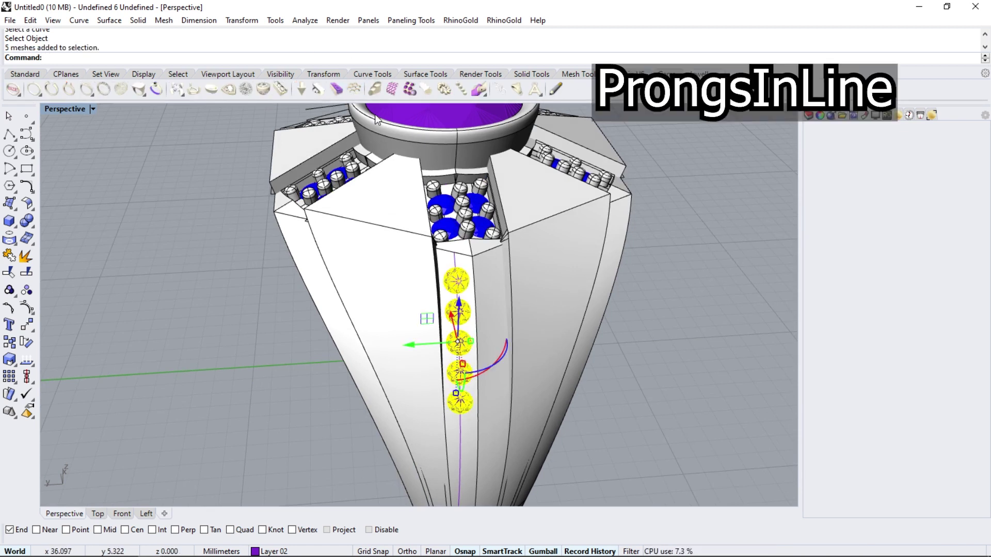
pyautogui.click(832, 117)
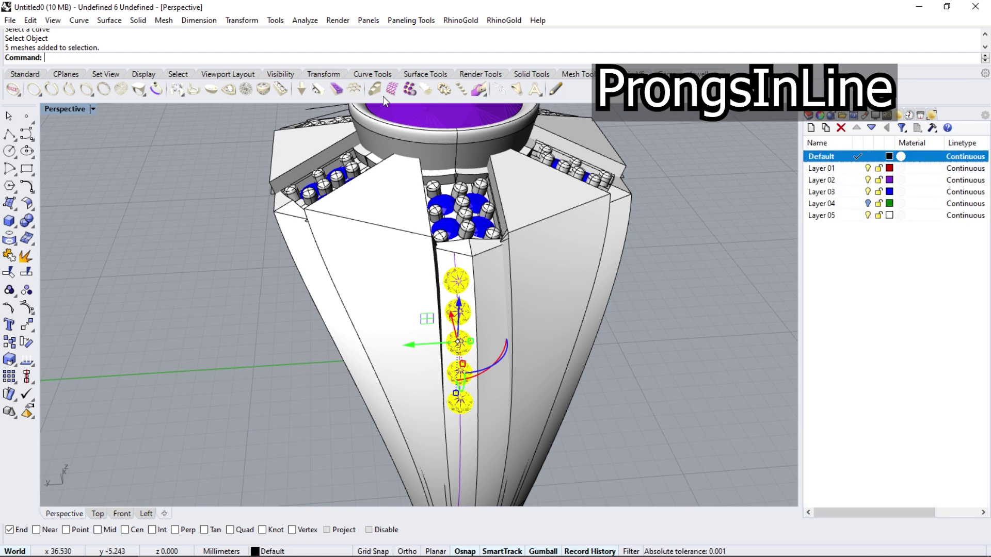
pyautogui.click(181, 92)
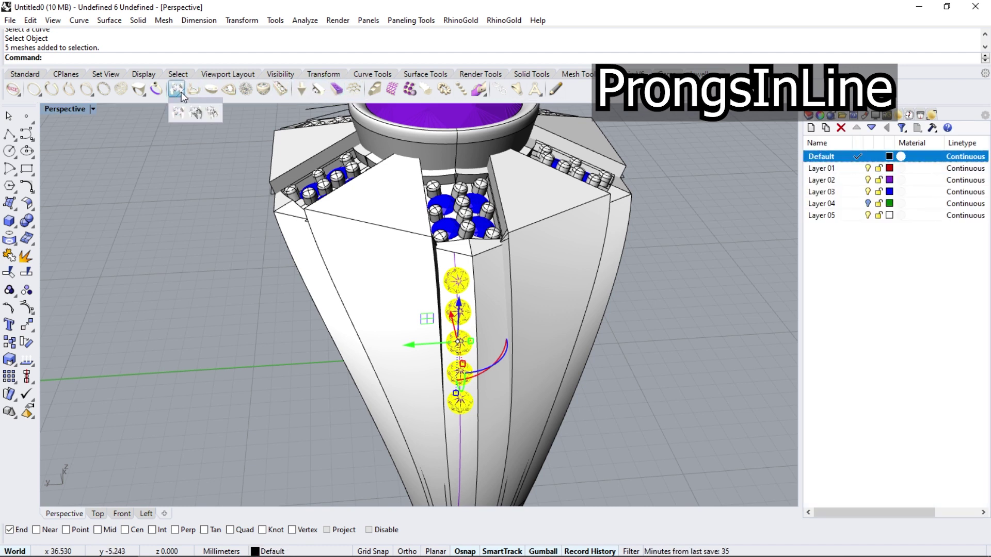
pyautogui.click(213, 113)
pyautogui.scroll(4, 440, 285)
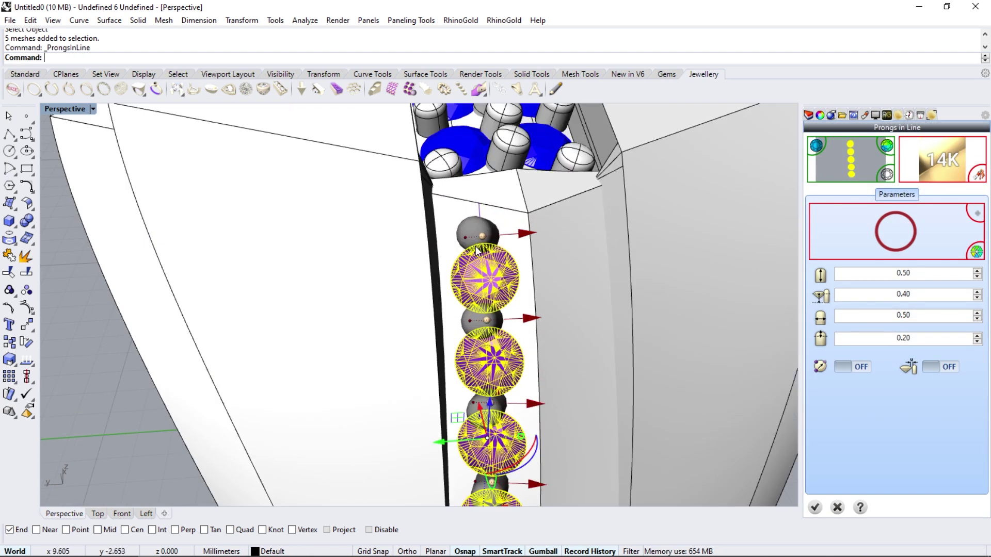
# Step: Spread the prongs into pairs on either side of the gem row, including the lowest pair, and create them
pyautogui.press('Up')
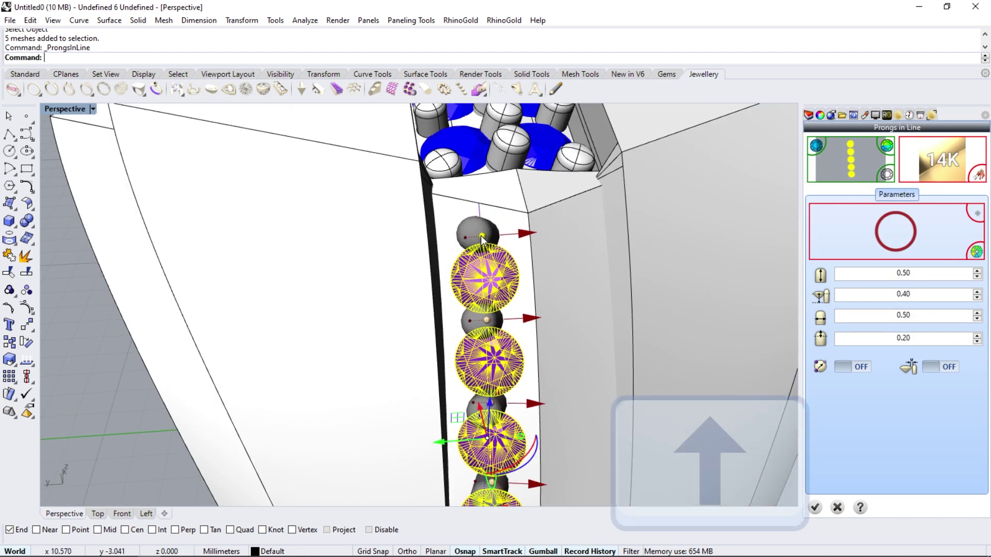
pyautogui.keyDown('shift'); pyautogui.moveTo(499, 243); pyautogui.dragTo(506, 242); pyautogui.keyUp('shift')
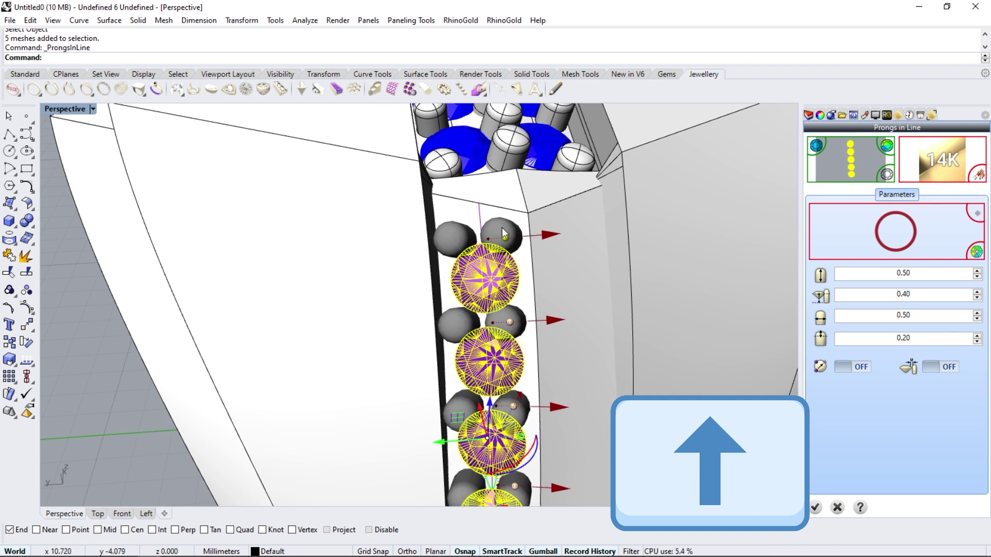
pyautogui.scroll(-6, 502, 227)
pyautogui.scroll(6, 498, 377)
pyautogui.moveTo(440, 347); pyautogui.dragTo(449, 315, button='right')
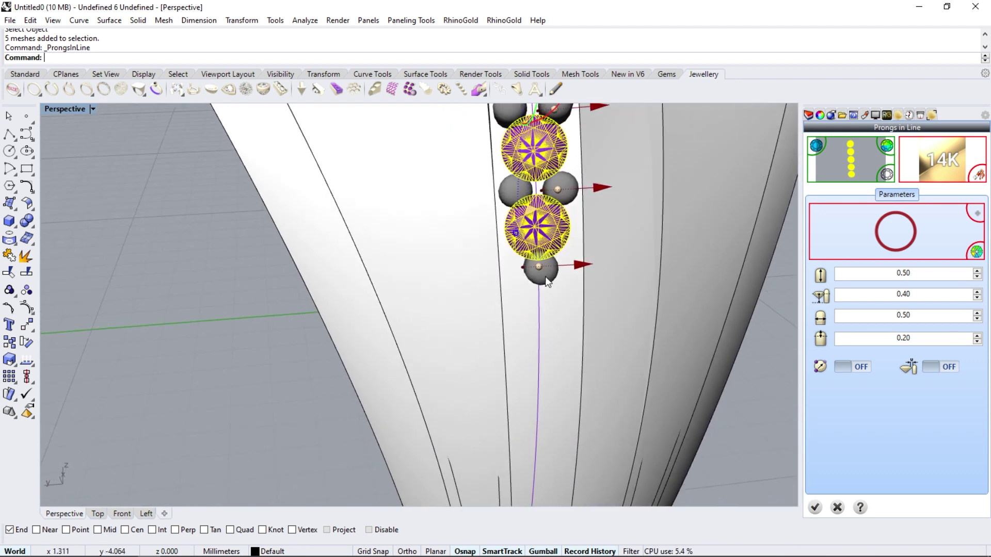
pyautogui.keyDown('shift'); pyautogui.moveTo(554, 271); pyautogui.dragTo(558, 265); pyautogui.keyUp('shift')
pyautogui.moveTo(424, 298); pyautogui.dragTo(419, 344, button='right')
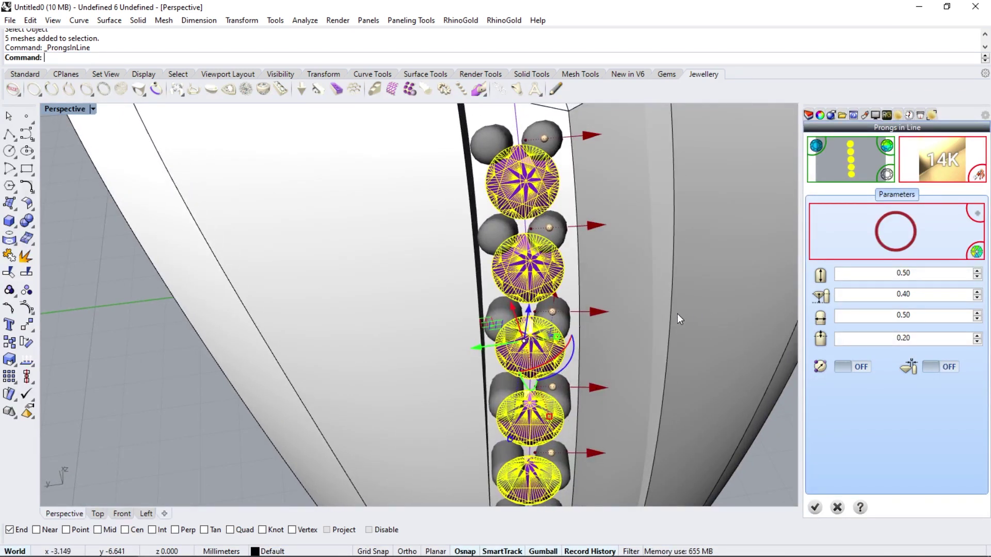
pyautogui.scroll(-2, 425, 279)
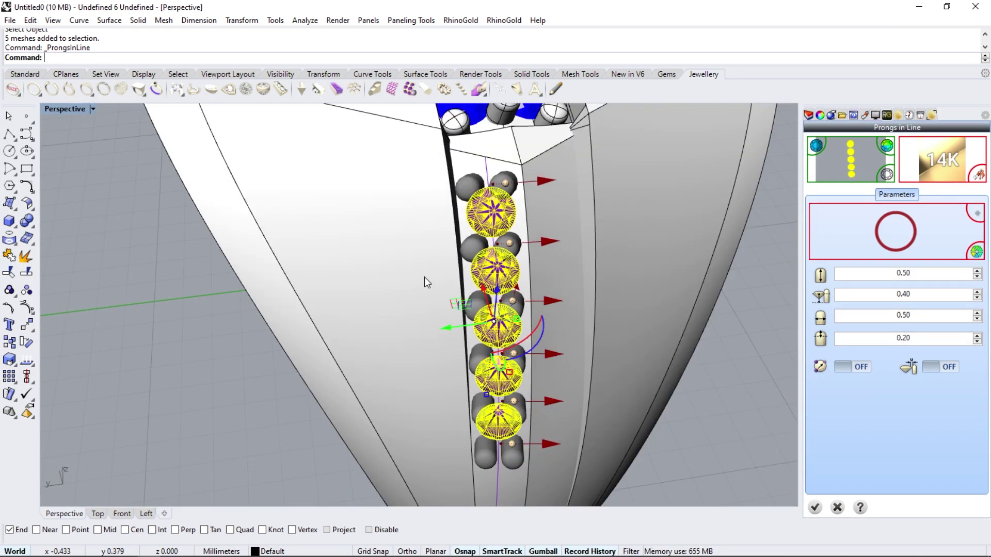
pyautogui.click(815, 508)
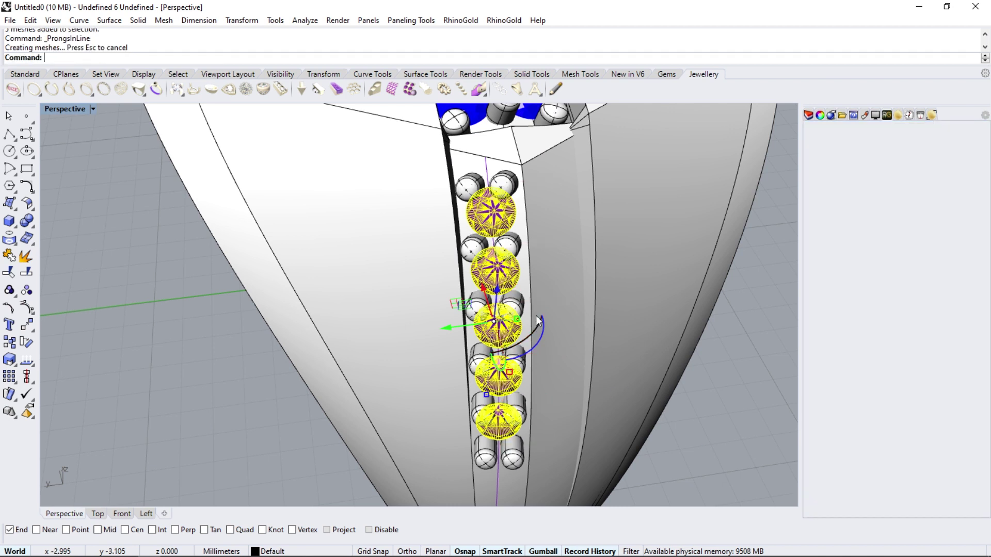
# Step: Create gem cutters of style 001 for the five gems with Cutter Studio
pyautogui.click(181, 348)
pyautogui.moveTo(498, 204); pyautogui.dragTo(448, 324, button='right')
pyautogui.moveTo(494, 257); pyautogui.dragTo(484, 229, button='right')
pyautogui.click(520, 188)
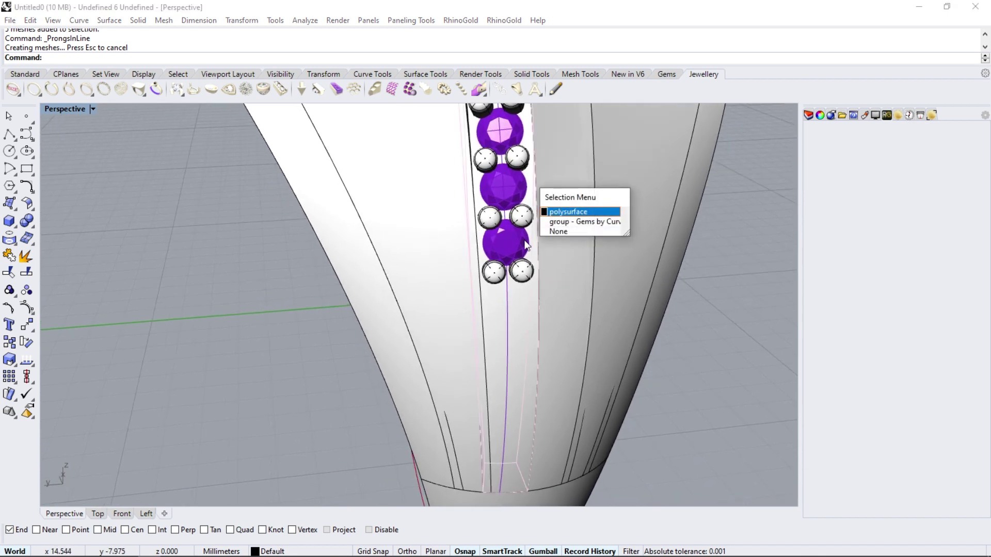
pyautogui.click(563, 223)
pyautogui.scroll(-6, 420, 294)
pyautogui.click(301, 88)
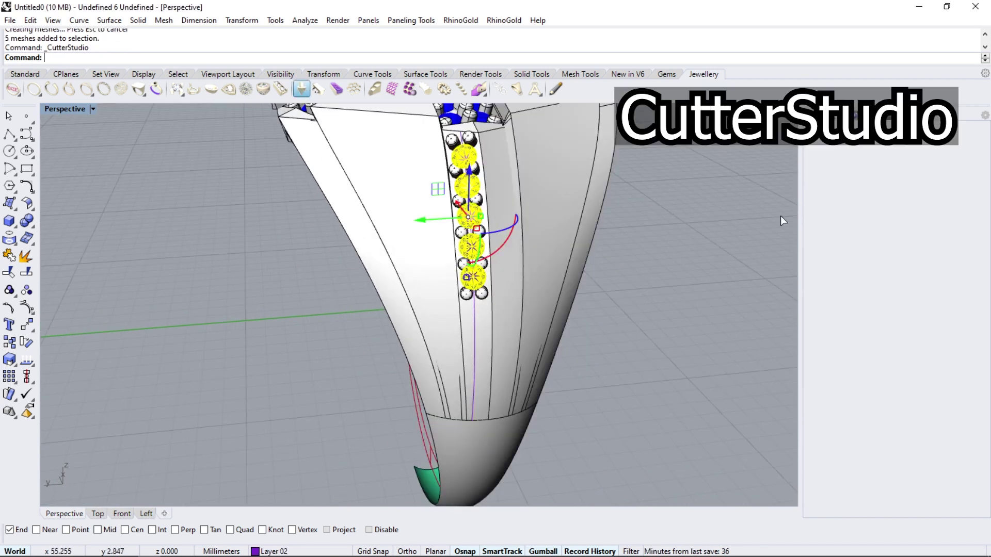
pyautogui.click(853, 197)
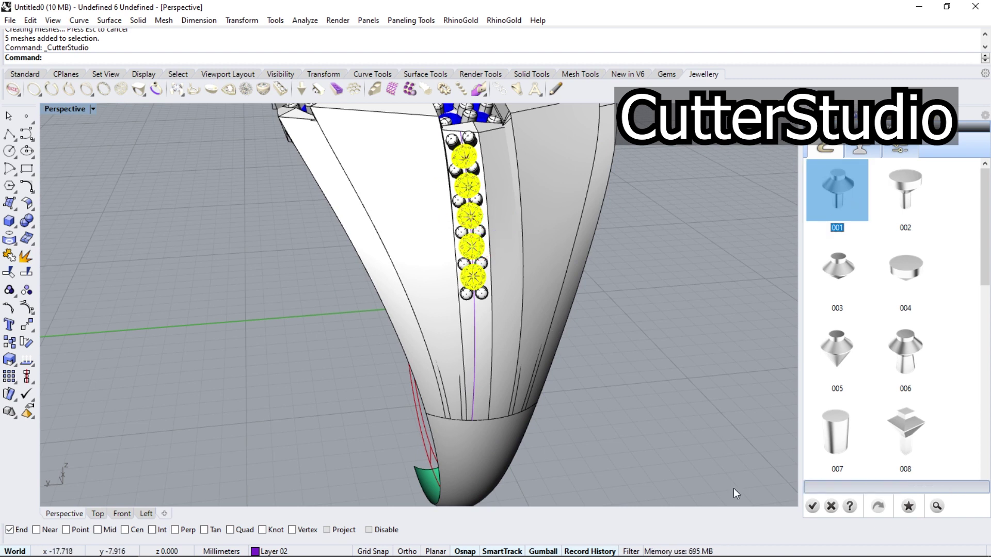
pyautogui.click(812, 507)
# Step: Ungroup the mirrored strip solids and delete the one next to the gem-set strip
pyautogui.scroll(6, 454, 304)
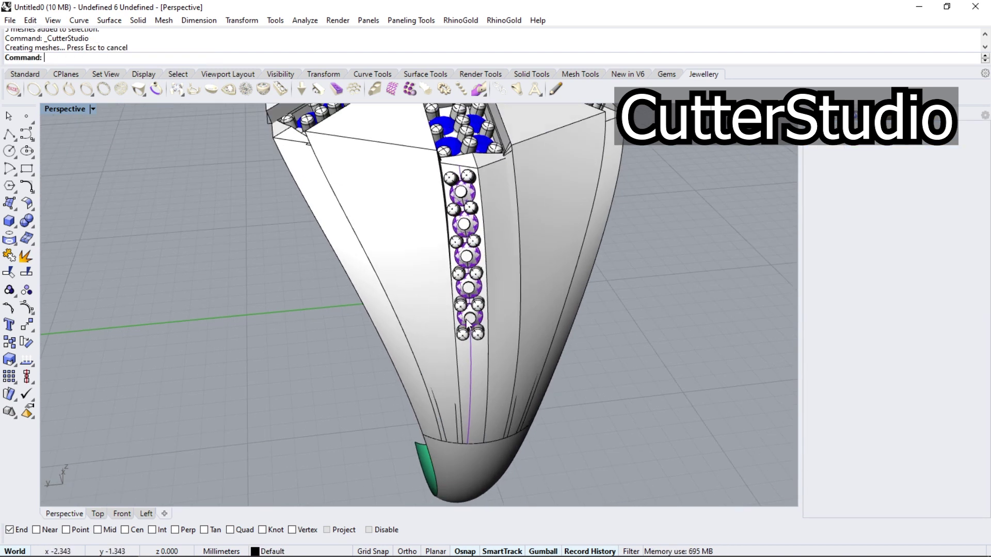
pyautogui.click(485, 392)
pyautogui.scroll(-5, 487, 389)
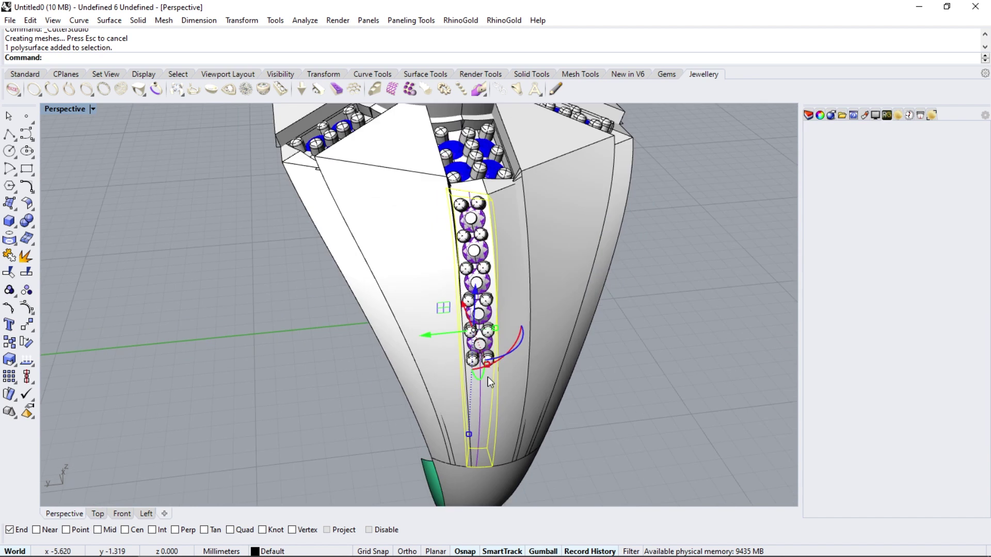
pyautogui.click(509, 203)
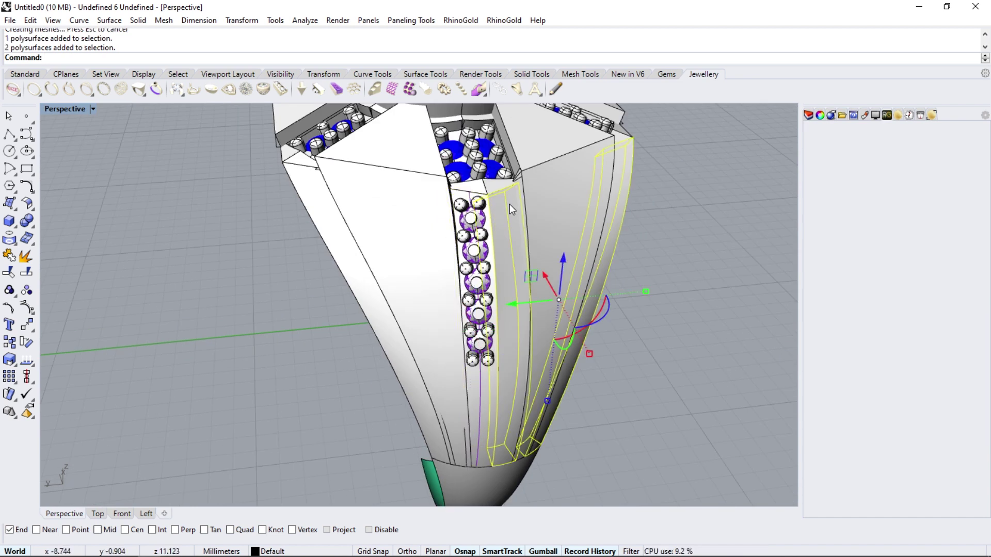
pyautogui.click(28, 291)
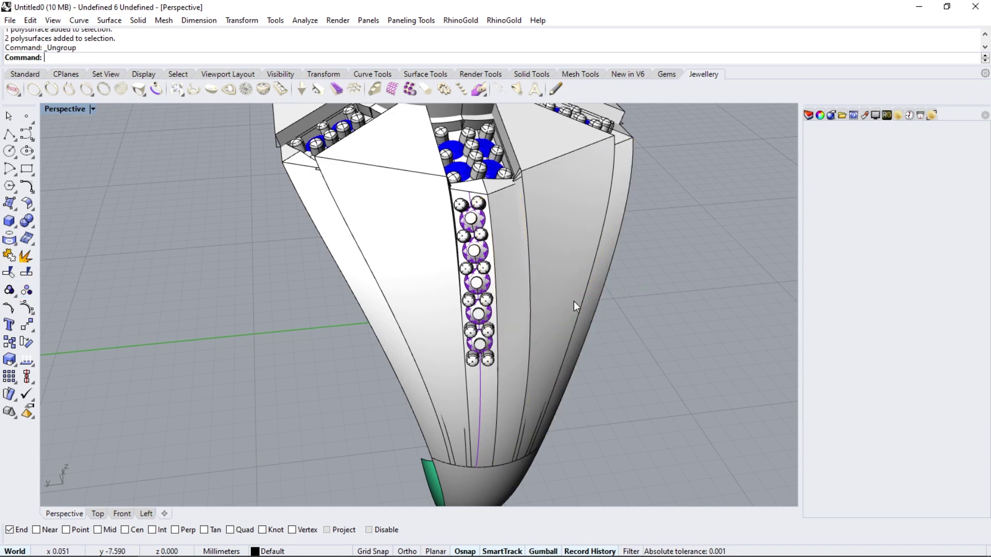
pyautogui.click(511, 243)
pyautogui.press('Delete')
# Step: Boolean-subtract the gem cutters from the strip carrying the gem row
pyautogui.scroll(3, 402, 350)
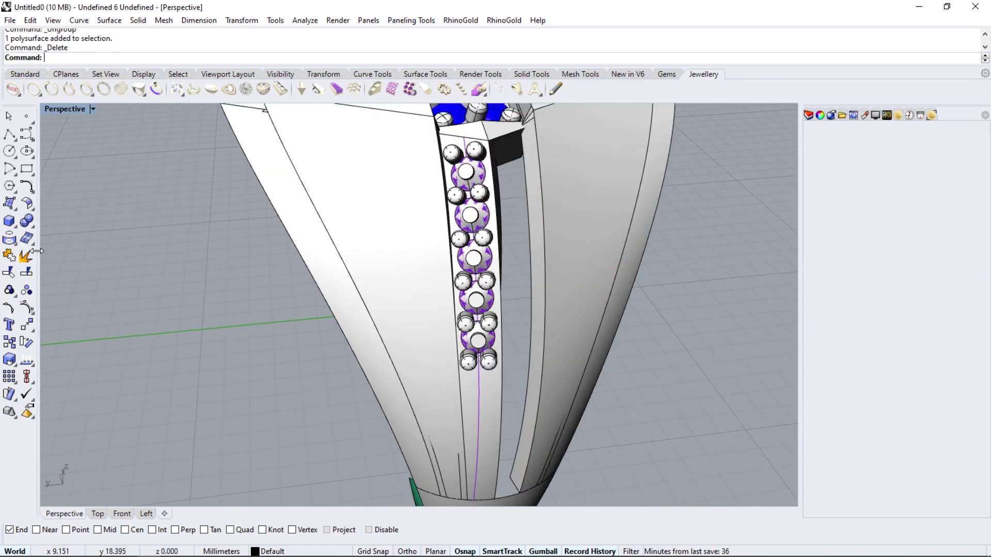
pyautogui.click(33, 228)
pyautogui.click(57, 231)
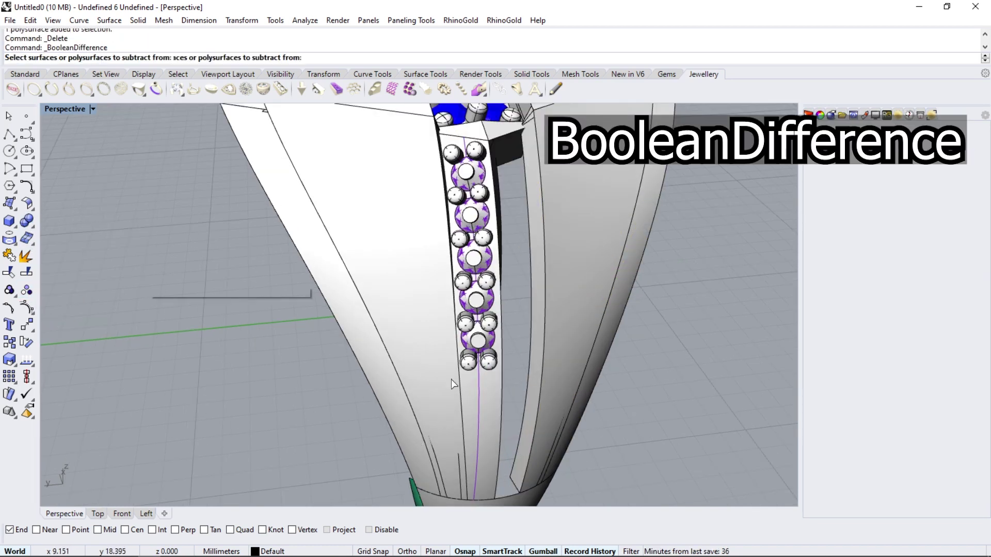
pyautogui.click(490, 362)
pyautogui.press('Return')
pyautogui.click(479, 340)
pyautogui.press('Return')
# Step: Group the gems, prongs and their strip, and mirror the group across the X axis
pyautogui.click(478, 340)
pyautogui.keyDown('shift'); pyautogui.click(488, 362); pyautogui.keyUp('shift')
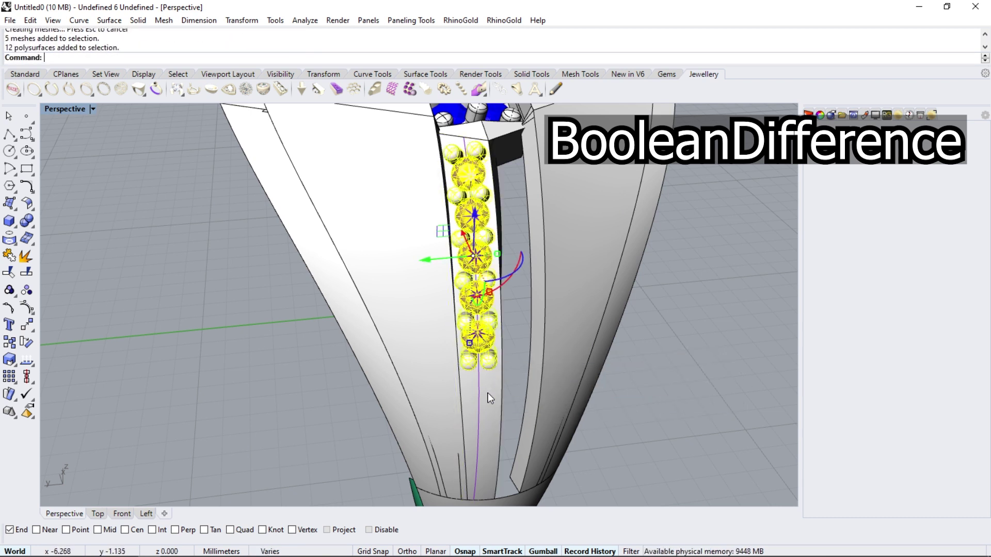
pyautogui.keyDown('shift'); pyautogui.click(488, 393); pyautogui.keyUp('shift')
pyautogui.hotkey('ctrl', 'g')
pyautogui.click(32, 330)
pyautogui.click(127, 330)
pyautogui.click(161, 57)
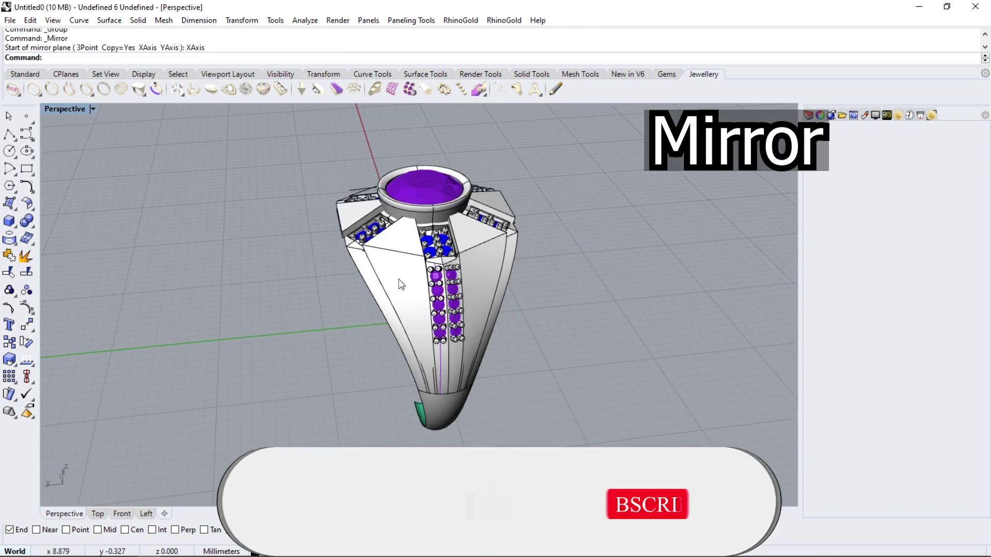
# Step: Mirror the half shank's solid strips, gem and prong groups and bottom surface across the Y axis
pyautogui.moveTo(288, 289); pyautogui.dragTo(448, 361, button='right')
pyautogui.click(458, 272)
pyautogui.click(479, 271)
pyautogui.scroll(3, 448, 371)
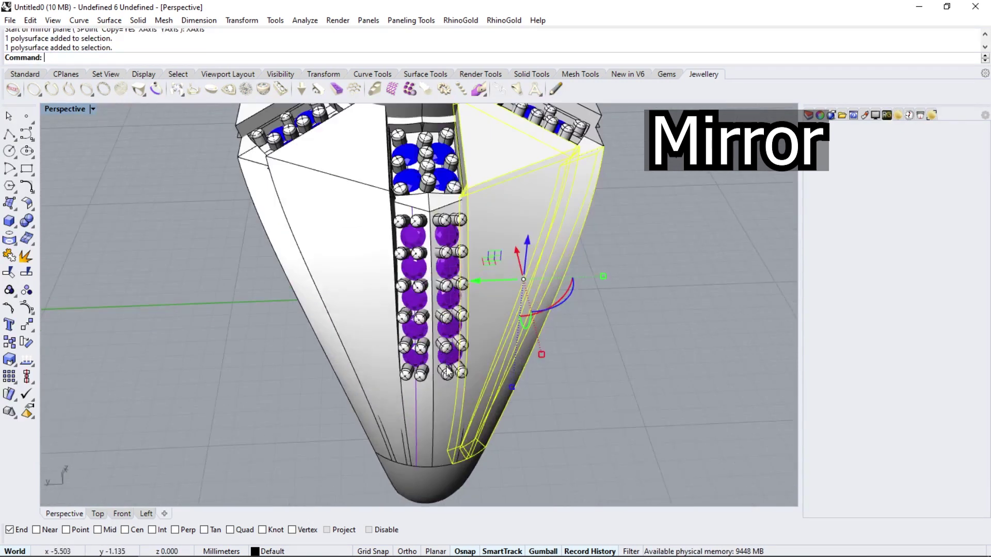
pyautogui.keyDown('shift'); pyautogui.click(447, 372); pyautogui.keyUp('shift')
pyautogui.keyDown('shift'); pyautogui.click(407, 379); pyautogui.keyUp('shift')
pyautogui.keyDown('shift'); pyautogui.click(299, 320); pyautogui.keyUp('shift')
pyautogui.keyDown('shift'); pyautogui.click(302, 308); pyautogui.keyUp('shift')
pyautogui.keyDown('shift'); pyautogui.click(297, 265); pyautogui.keyUp('shift')
pyautogui.scroll(-5, 398, 337)
pyautogui.moveTo(462, 398); pyautogui.dragTo(389, 358, button='right')
pyautogui.keyDown('shift'); pyautogui.click(389, 358); pyautogui.keyUp('shift')
pyautogui.moveTo(501, 265); pyautogui.dragTo(373, 333, button='right')
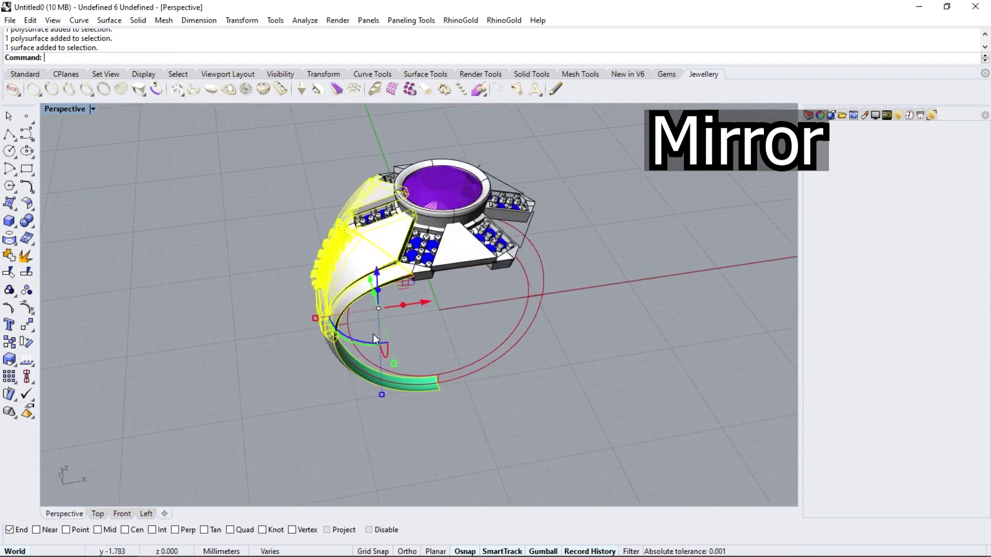
pyautogui.click(33, 331)
pyautogui.click(115, 331)
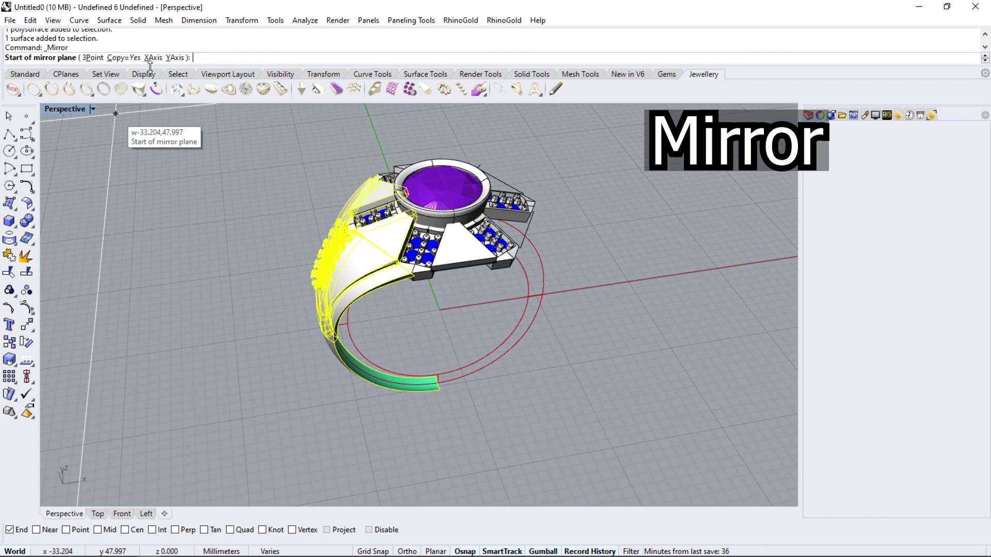
pyautogui.click(175, 58)
# Step: Offset the bottom shank surface 0.6 mm into a solid with sharp corners, deleting the input surface
pyautogui.moveTo(408, 305); pyautogui.dragTo(619, 276, button='right')
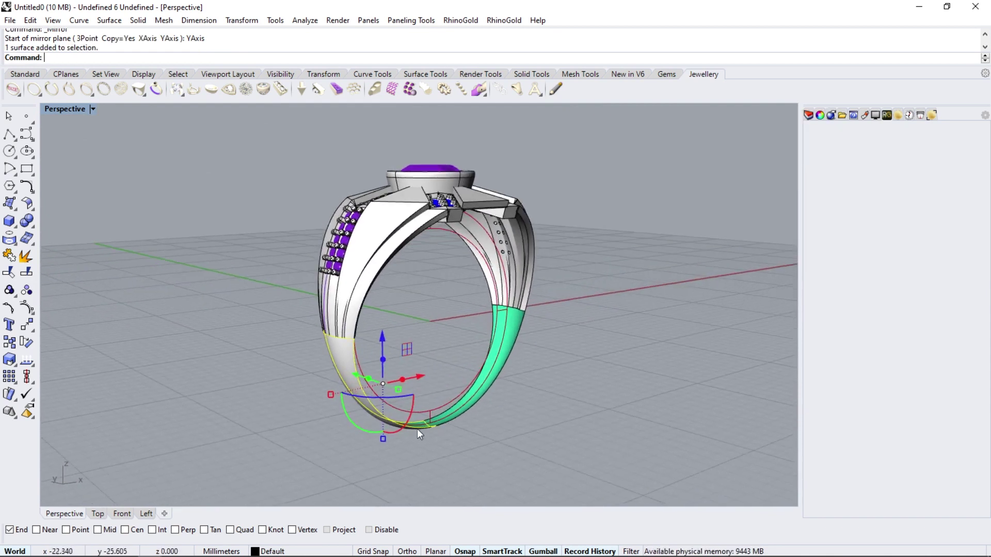
pyautogui.scroll(3, 417, 429)
pyautogui.click(31, 217)
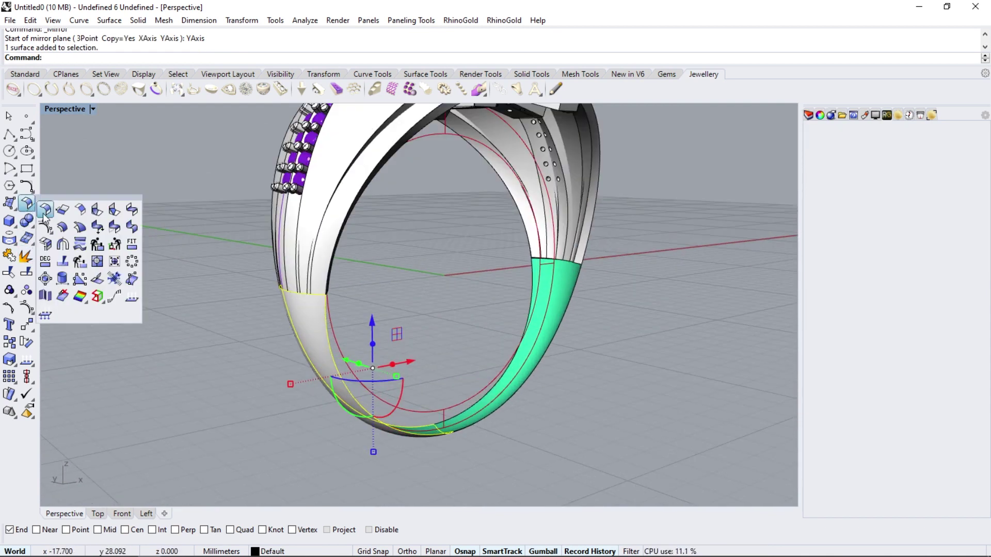
pyautogui.click(61, 247)
pyautogui.press('Return')
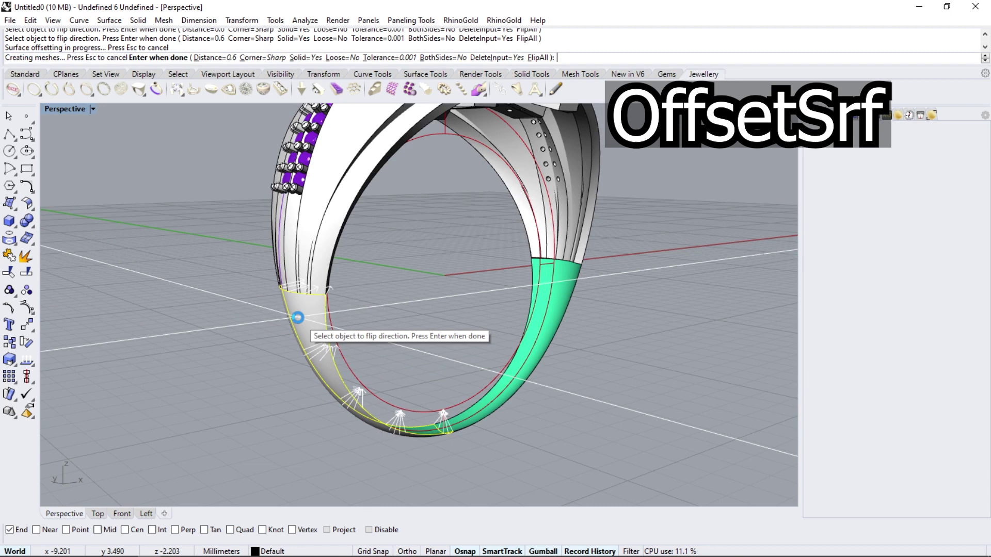
pyautogui.moveTo(261, 394); pyautogui.dragTo(872, 75, button='right')
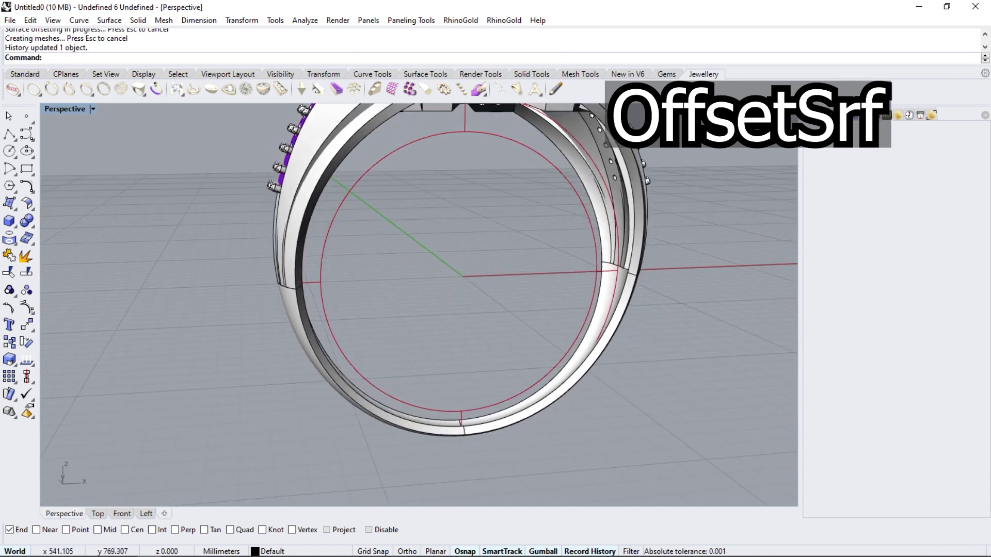
# Step: Show Layer 04 and pull the shank's side edge onto the finger-size cylinder
pyautogui.click(868, 203)
pyautogui.moveTo(396, 216); pyautogui.dragTo(461, 148, button='right')
pyautogui.scroll(2, 446, 232)
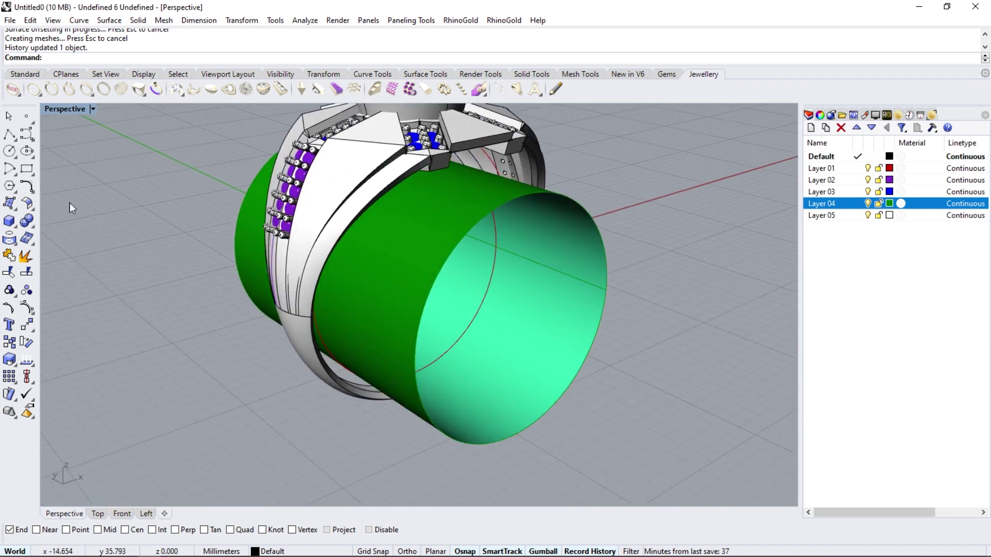
pyautogui.click(17, 245)
pyautogui.click(43, 245)
pyautogui.moveTo(410, 194)
pyautogui.mouseDown(button='right')
pyautogui.moveTo(377, 209)
pyautogui.moveTo(439, 206)
pyautogui.moveTo(468, 192)
pyautogui.moveTo(461, 216)
pyautogui.mouseUp(button='right')
pyautogui.scroll(4, 374, 209)
pyautogui.click(347, 188)
pyautogui.rightClick(380, 240)
pyautogui.click(383, 243)
pyautogui.rightClick(383, 242)
pyautogui.scroll(-4, 393, 224)
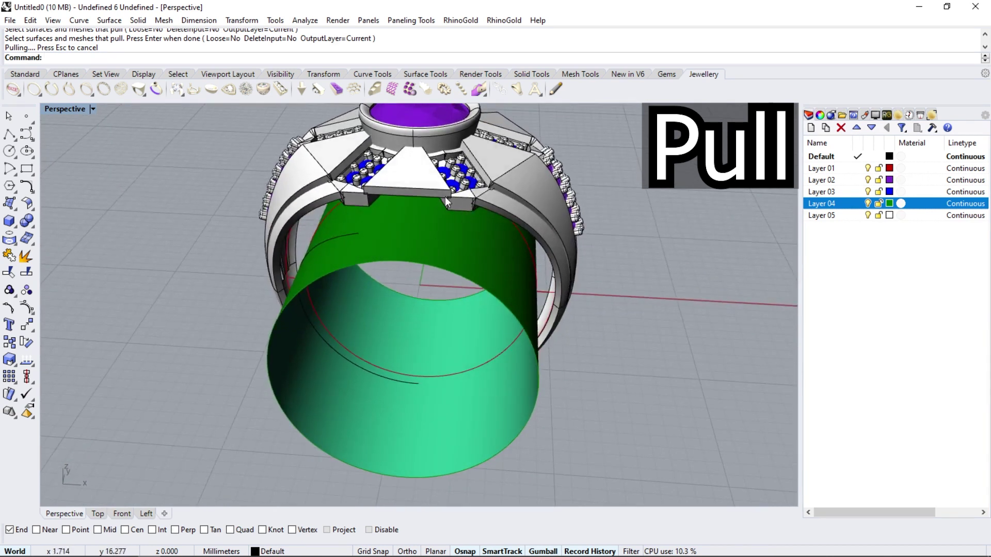
# Step: Draw a line beneath the triangular head plate, joining the upper ends of the two shank side edges
pyautogui.click(16, 140)
pyautogui.click(26, 140)
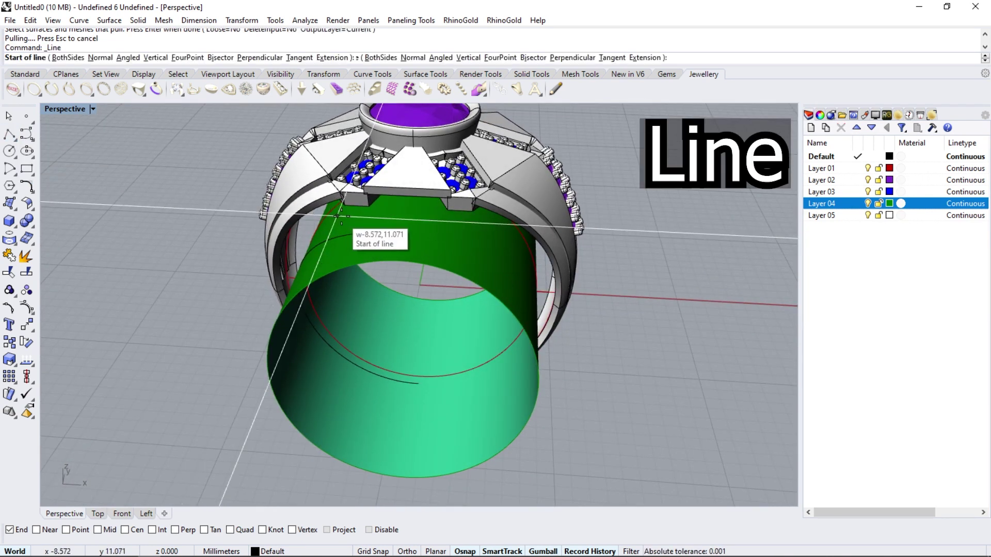
pyautogui.scroll(3, 341, 217)
pyautogui.click(336, 178)
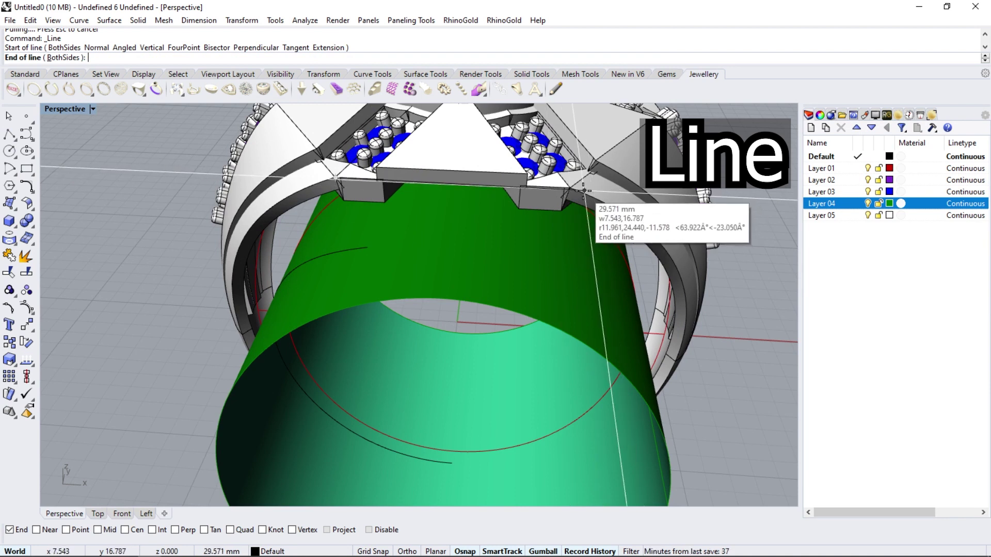
pyautogui.scroll(2, 567, 189)
pyautogui.click(565, 187)
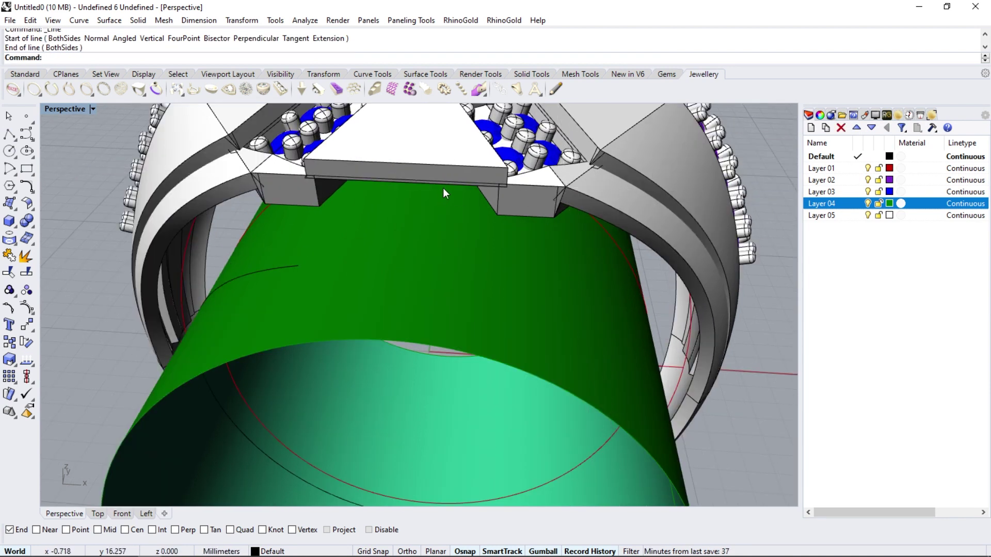
# Step: Pull the line beneath the head plate onto the finger-size cylinder
pyautogui.moveTo(442, 187); pyautogui.dragTo(458, 178, button='right')
pyautogui.click(444, 170)
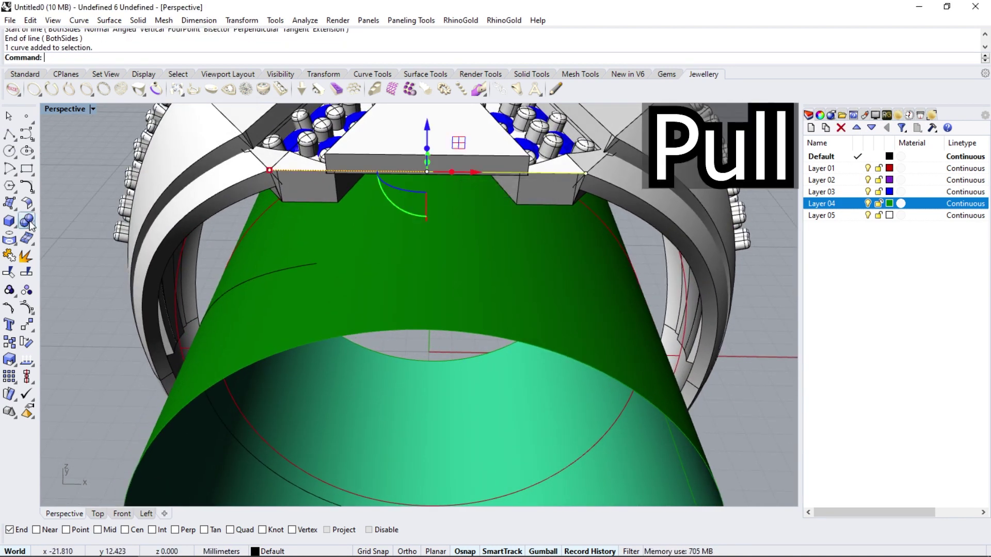
pyautogui.click(11, 242)
pyautogui.click(382, 283)
pyautogui.press('Return')
pyautogui.moveTo(357, 274); pyautogui.dragTo(416, 223, button='right')
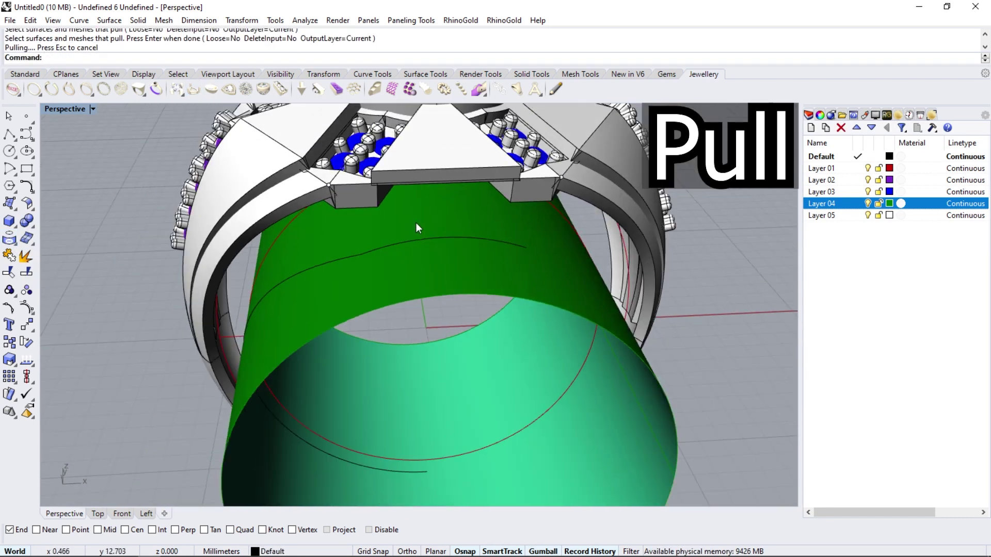
# Step: Loft a side wall surface between the shank's side edge and its pulled curve on the cylinder
pyautogui.click(108, 20)
pyautogui.click(118, 48)
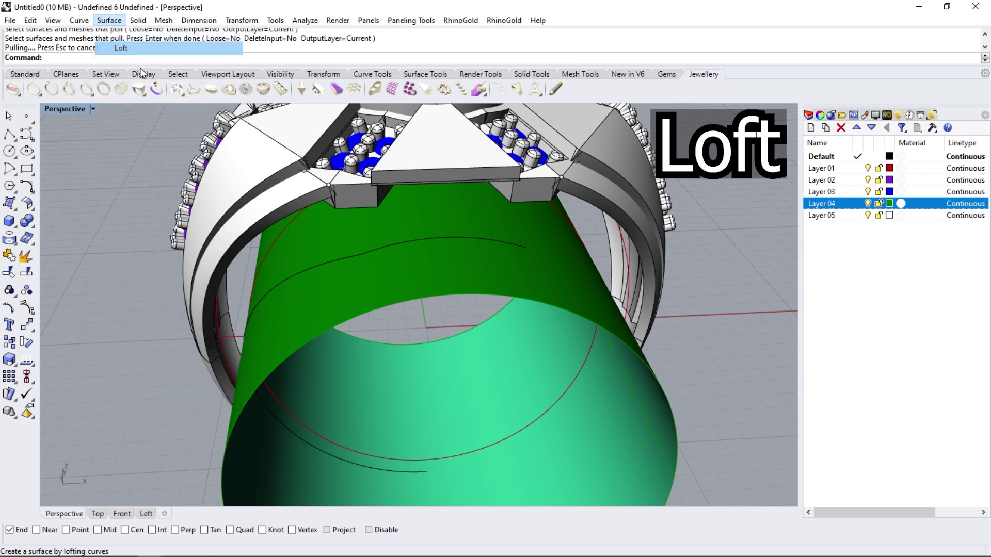
pyautogui.click(339, 258)
pyautogui.click(301, 197)
pyautogui.press('Return')
pyautogui.press('Return')
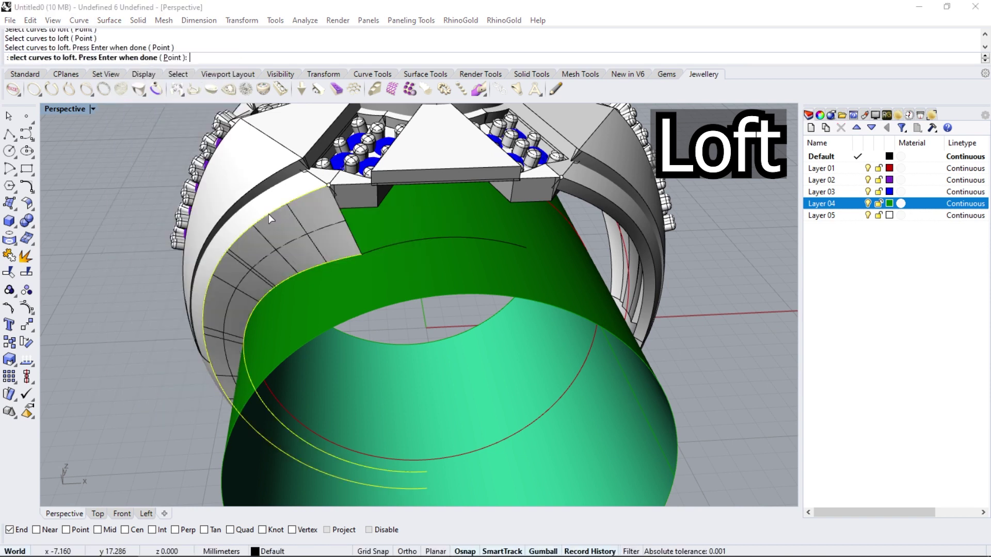
pyautogui.press('Return')
# Step: Loft a surface between the line beneath the head plate and its pulled curve on the cylinder
pyautogui.moveTo(268, 252); pyautogui.dragTo(361, 253, button='right')
pyautogui.click(411, 260)
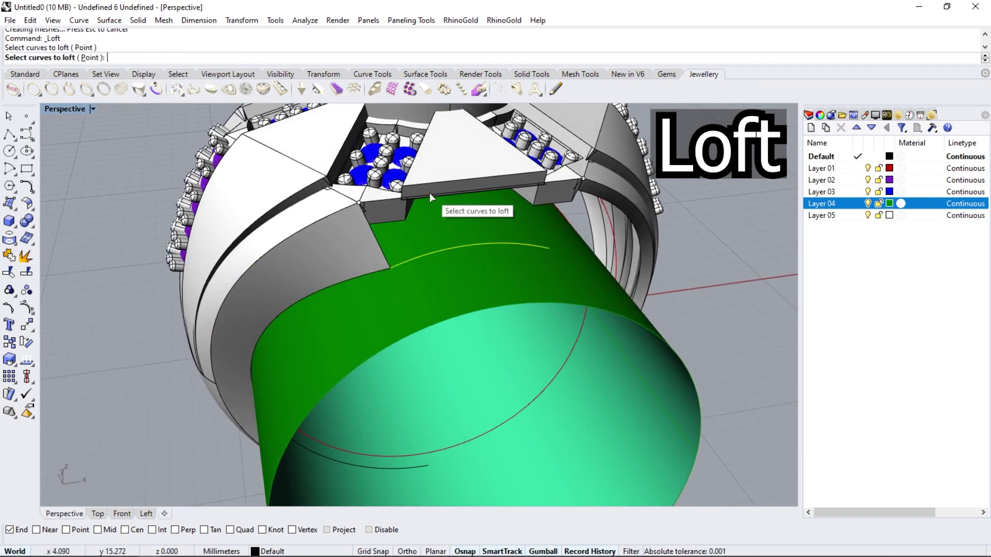
pyautogui.scroll(3, 433, 193)
pyautogui.click(435, 195)
pyautogui.press('Return')
pyautogui.press('Return')
pyautogui.scroll(-8, 444, 233)
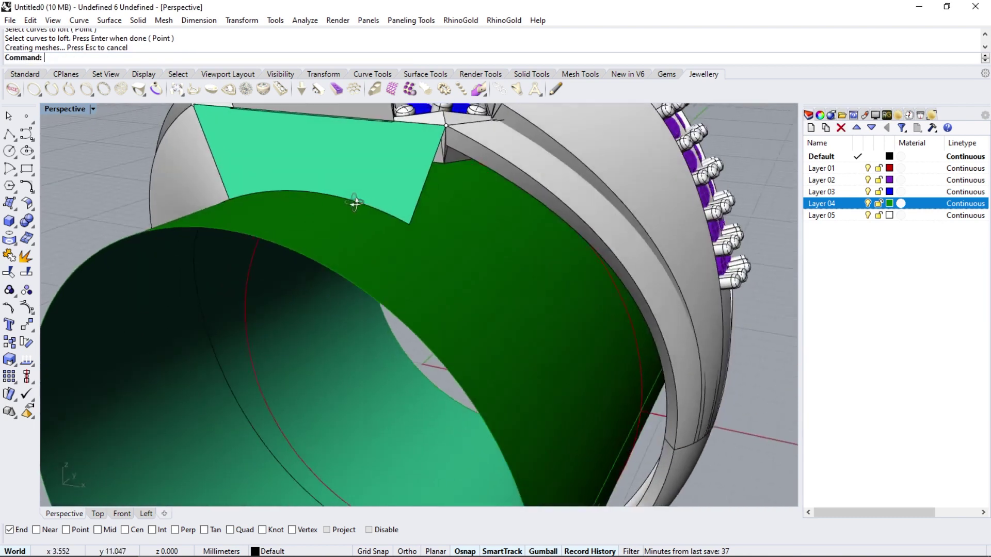
# Step: Hide Layer 04 and offset both lofted side wall surfaces into solids
pyautogui.click(383, 205)
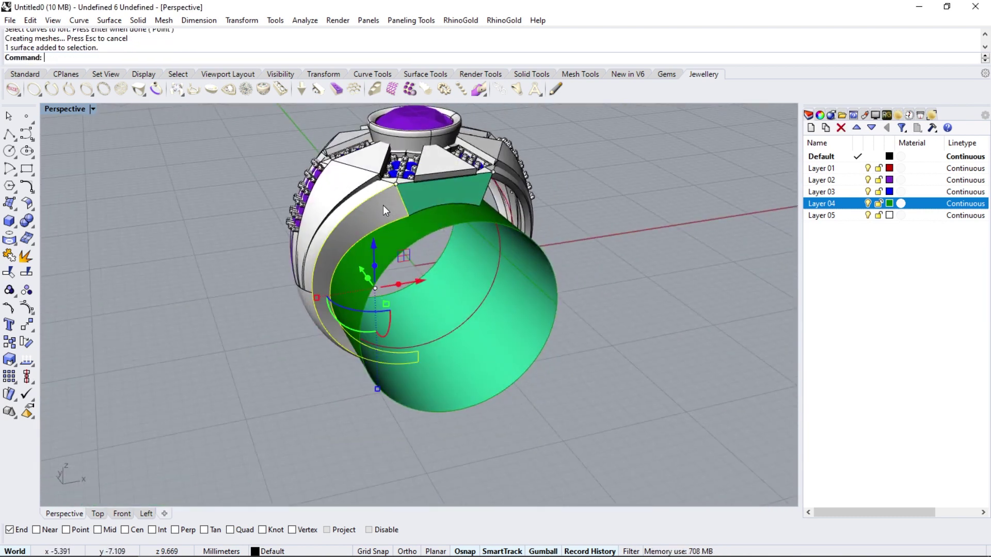
pyautogui.click(869, 202)
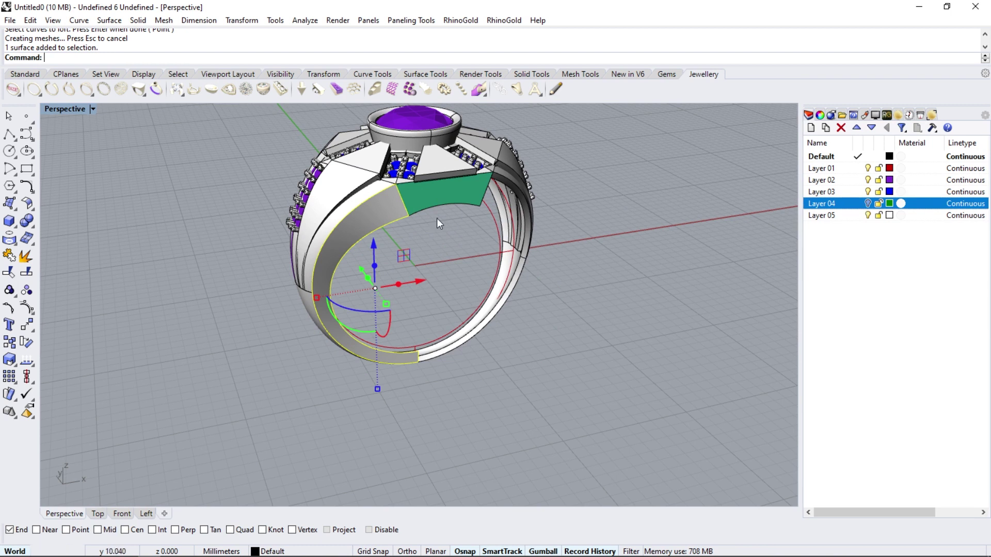
pyautogui.click(32, 209)
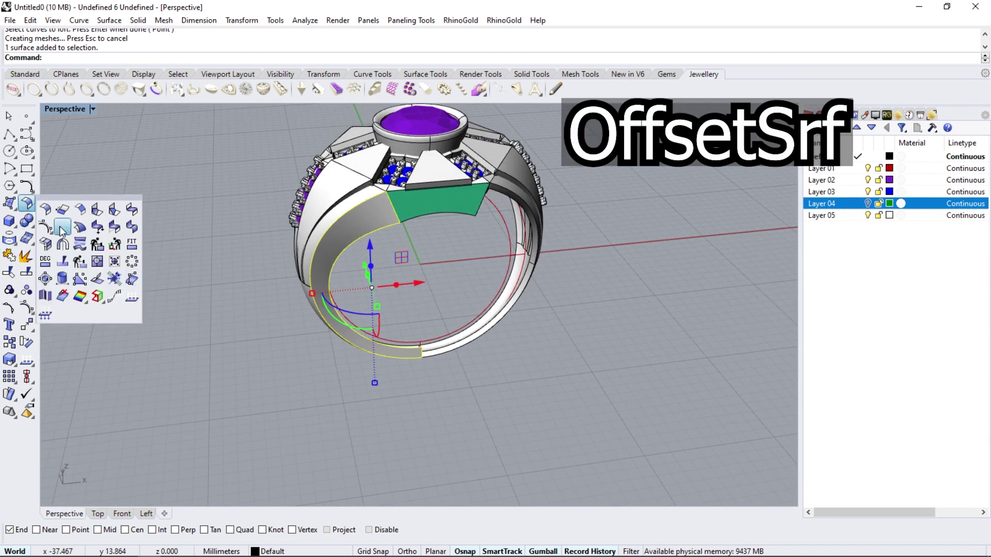
pyautogui.click(58, 224)
pyautogui.press('Return')
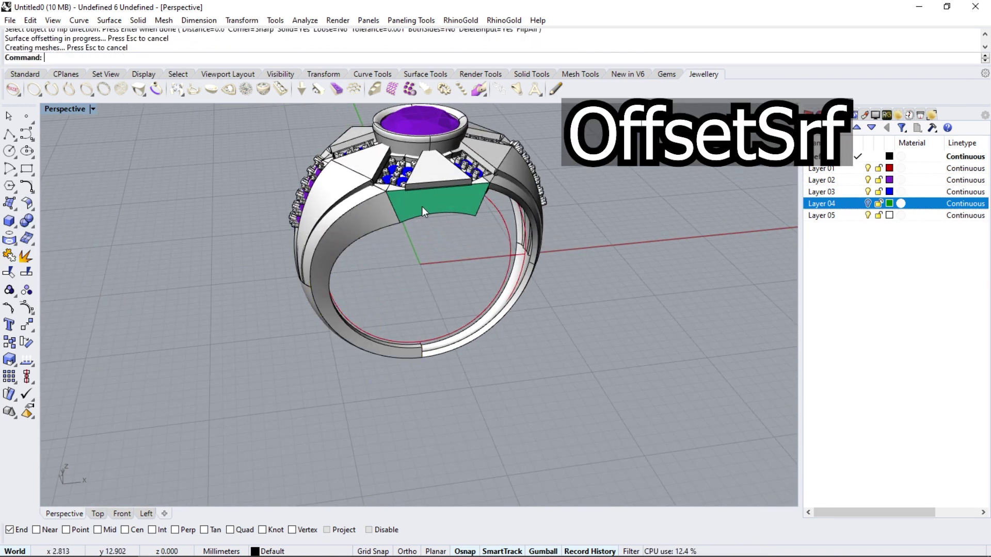
pyautogui.click(422, 207)
pyautogui.press('Return')
pyautogui.press('Return')
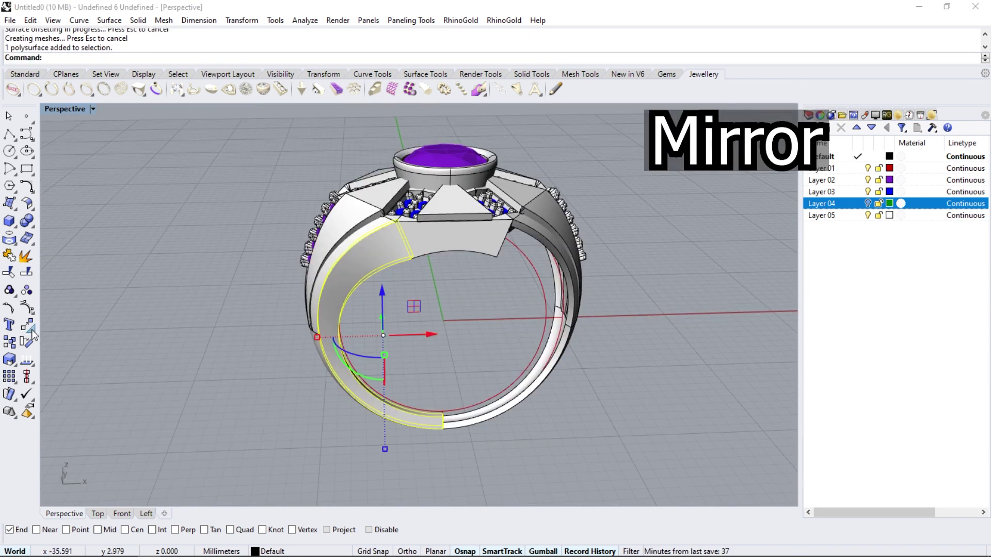
# Step: Mirror the long curved side wall solid across the Y axis
pyautogui.click(27, 325)
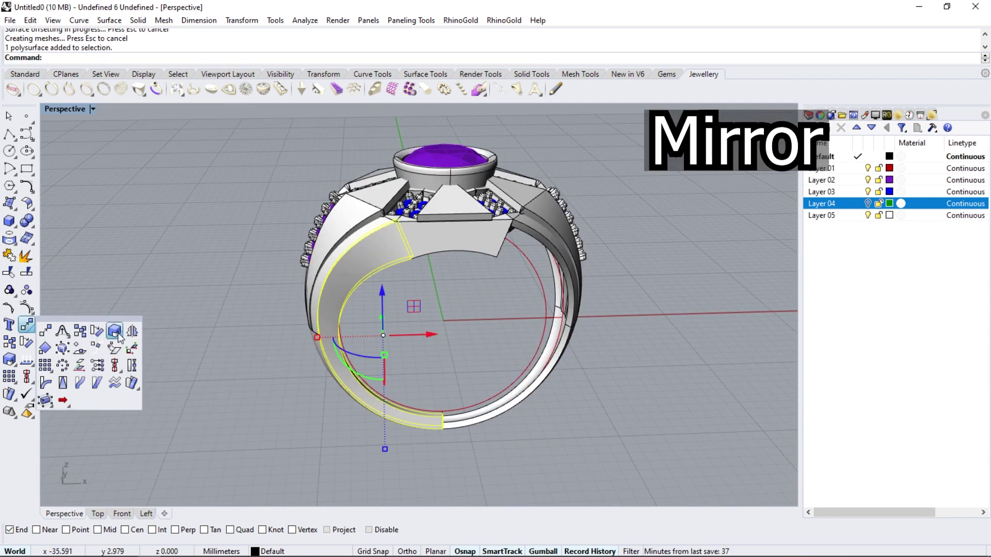
pyautogui.click(122, 333)
pyautogui.click(179, 61)
# Step: Group the two curved side wall solids with the middle one beneath the head
pyautogui.keyDown('shift'); pyautogui.click(457, 230); pyautogui.keyUp('shift')
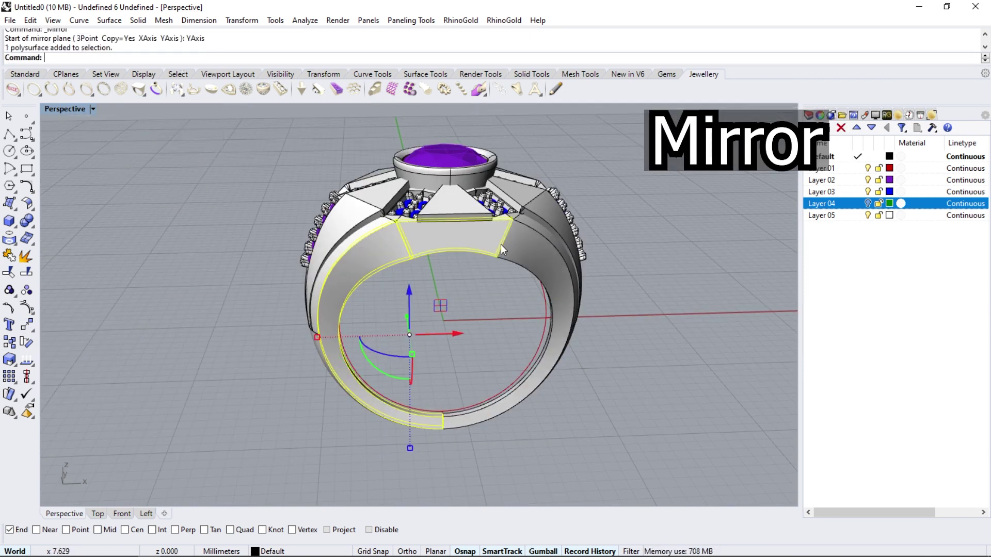
pyautogui.keyDown('shift'); pyautogui.click(516, 247); pyautogui.keyUp('shift')
pyautogui.moveTo(259, 274); pyautogui.dragTo(130, 287, button='right')
# Step: Try to mirror the side wall group across the Y axis
pyautogui.click(31, 332)
pyautogui.click(121, 333)
pyautogui.click(172, 58)
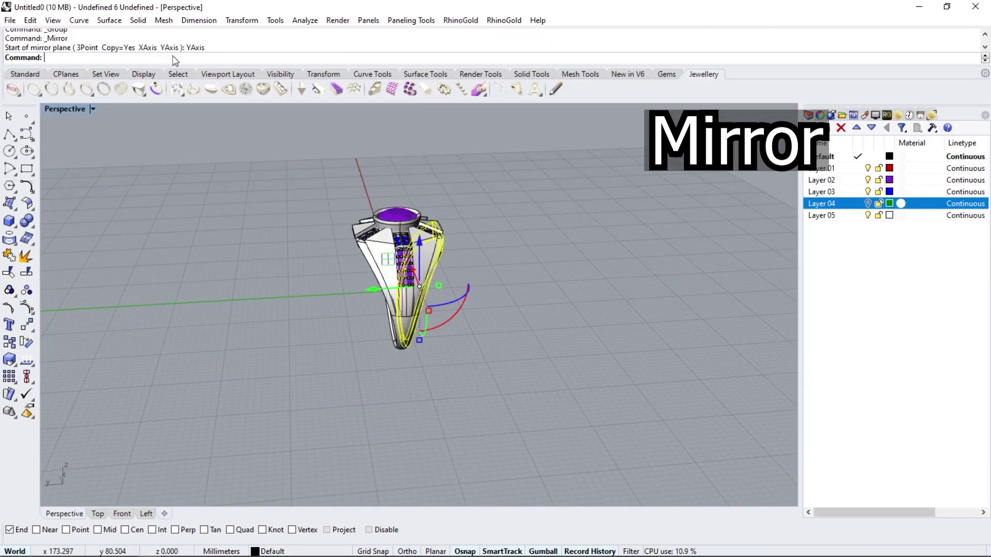
# Step: Mirror the side wall group across the X axis to the ring's opposite side
pyautogui.rightClick(270, 225)
pyautogui.click(149, 57)
pyautogui.moveTo(268, 262); pyautogui.dragTo(419, 299, button='right')
# Step: Offset the seam edge of one inner rim at the shank's bottom by 5 mm along its surface
pyautogui.scroll(5, 406, 356)
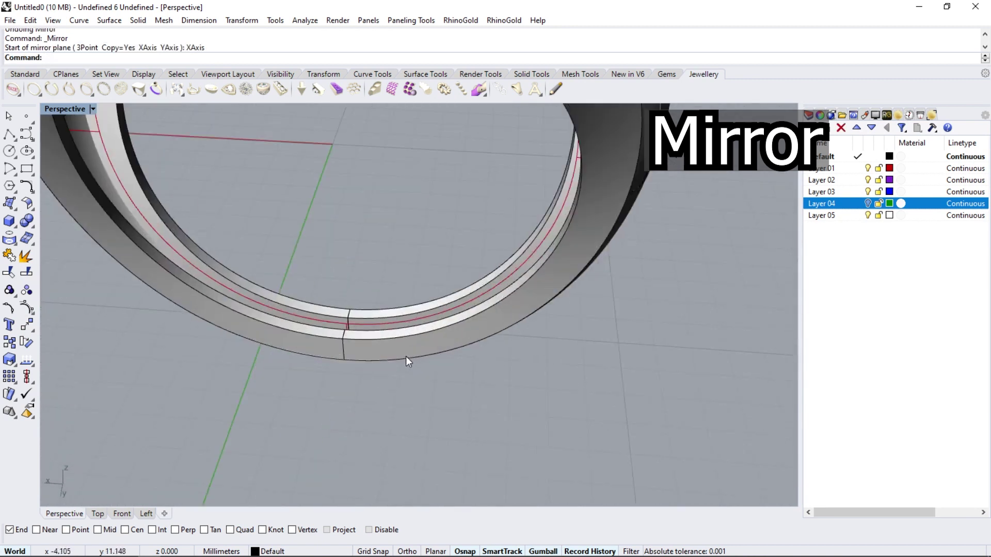
pyautogui.scroll(3, 406, 356)
pyautogui.scroll(-3, 383, 371)
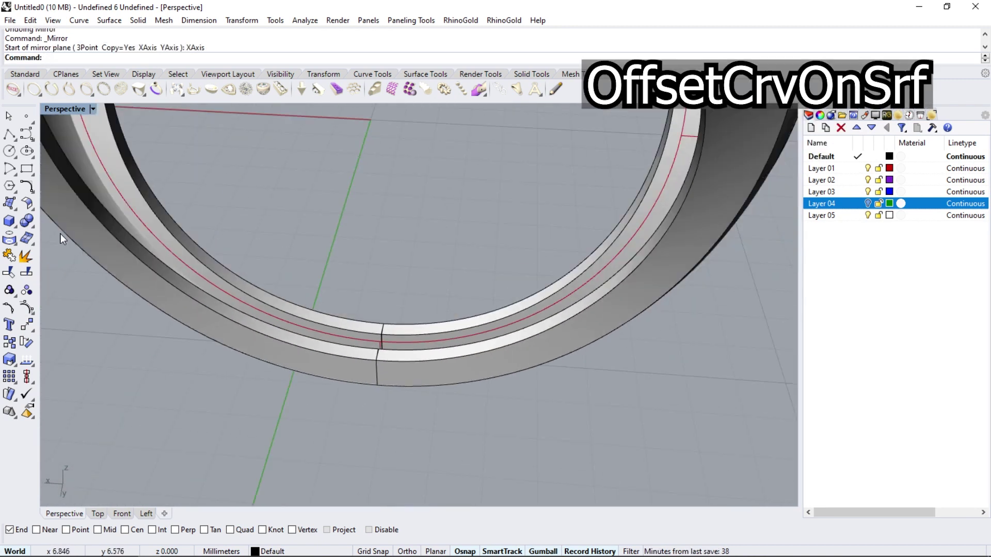
pyautogui.click(32, 196)
pyautogui.click(132, 201)
pyautogui.click(415, 357)
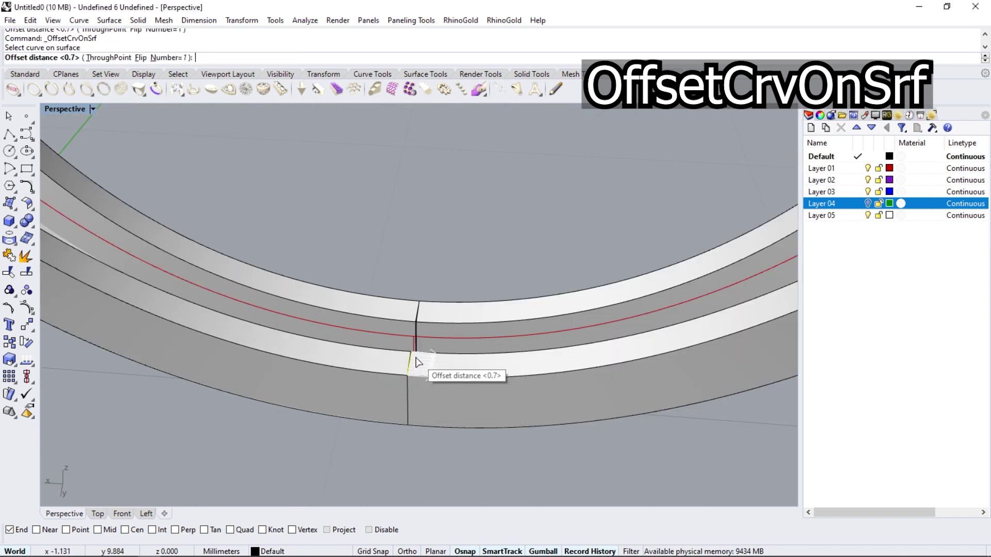
pyautogui.scroll(-3, 417, 358)
pyautogui.rightClick(434, 318)
# Step: Offset the opposite inner rim's seam edge by 5 mm along its surface, on the other side of the seam
pyautogui.scroll(3, 424, 324)
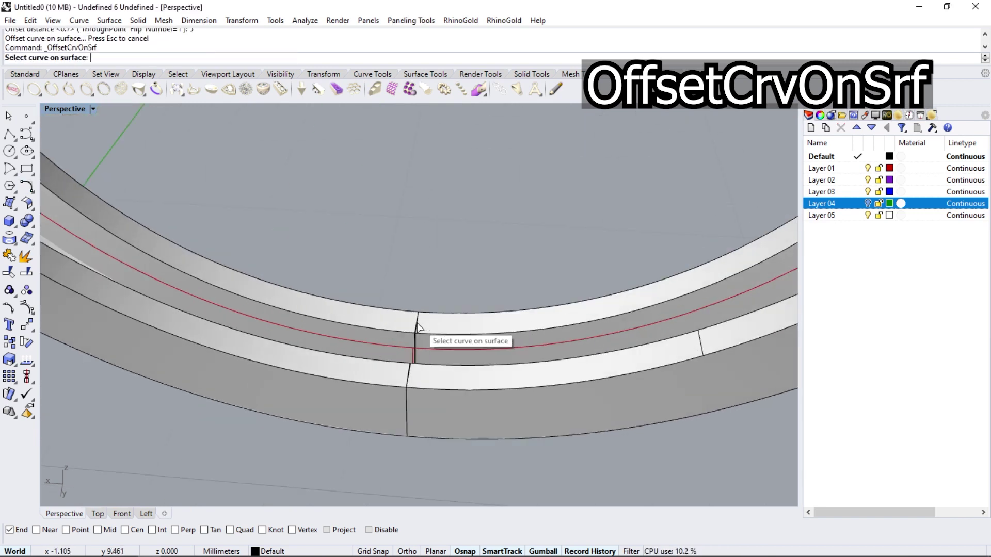
pyautogui.click(416, 323)
pyautogui.click(467, 387)
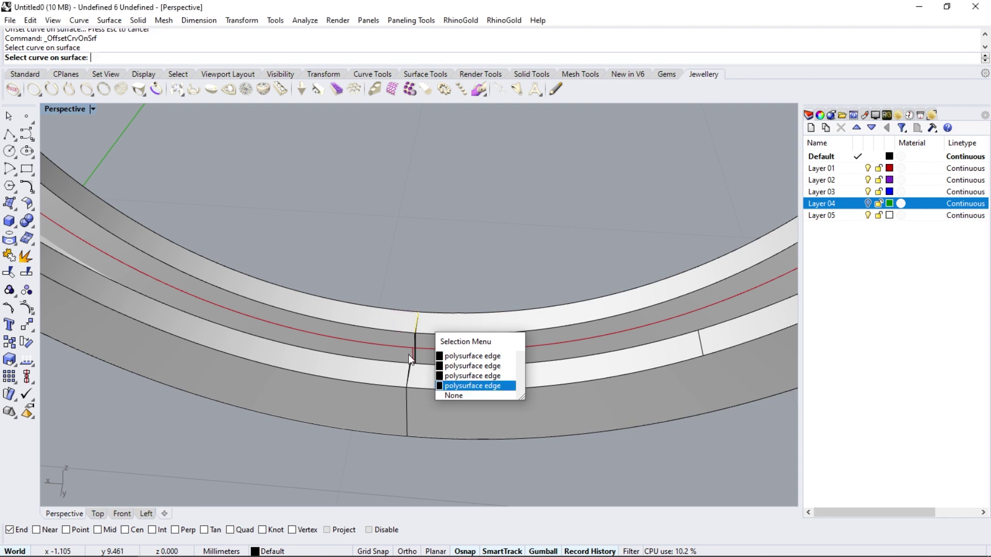
pyautogui.rightClick(378, 343)
pyautogui.scroll(-4, 376, 344)
# Step: Enable the perpendicular snap and draw a line from one offset curve's end across the band to the opposite rim
pyautogui.click(16, 140)
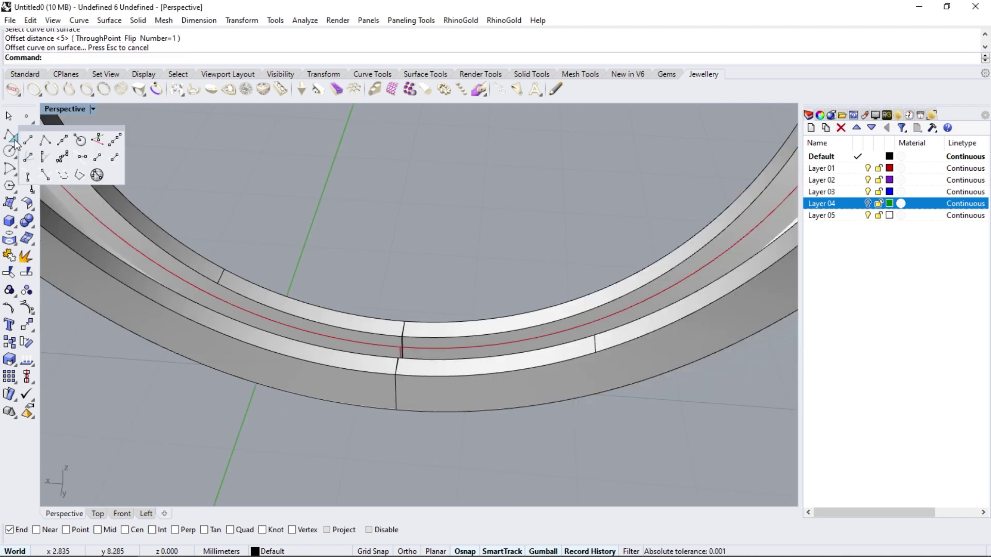
pyautogui.click(57, 138)
pyautogui.click(175, 530)
pyautogui.hotkey('ctrl', 'alt', 'w')
pyautogui.click(225, 270)
pyautogui.hotkey('ctrl', 'alt', 's')
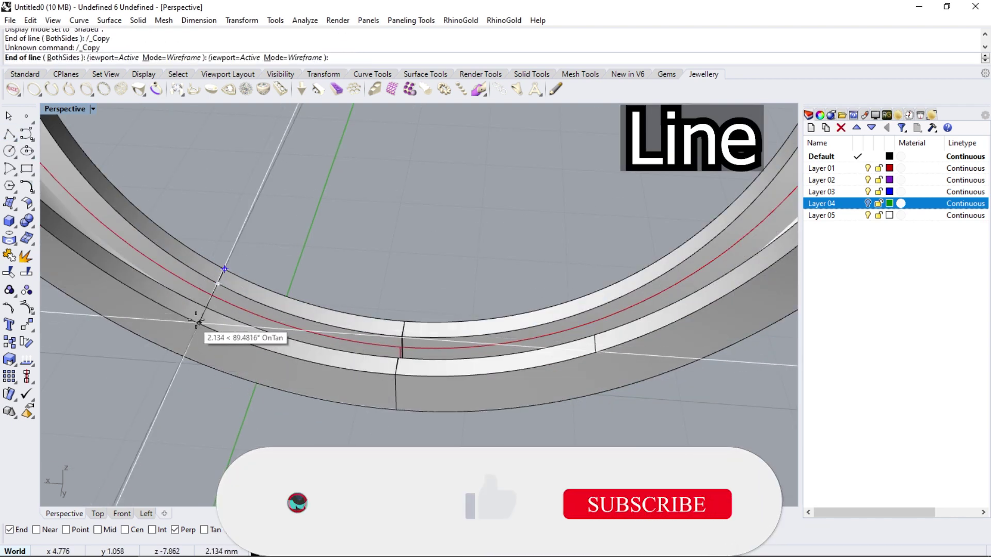
pyautogui.click(201, 328)
# Step: Draw a second line across the band from the other offset curve's end to the opposite rim
pyautogui.rightClick(608, 355)
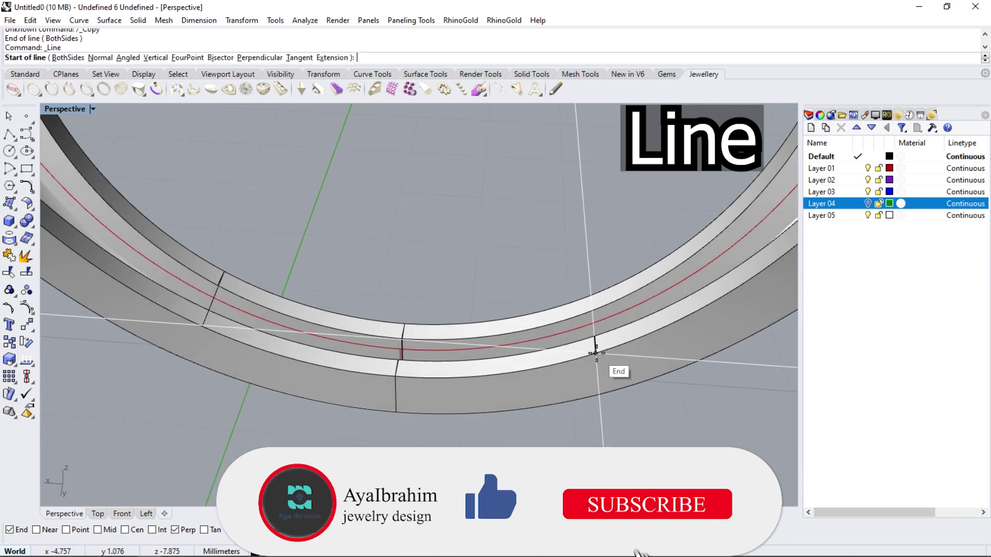
pyautogui.click(595, 352)
pyautogui.click(588, 297)
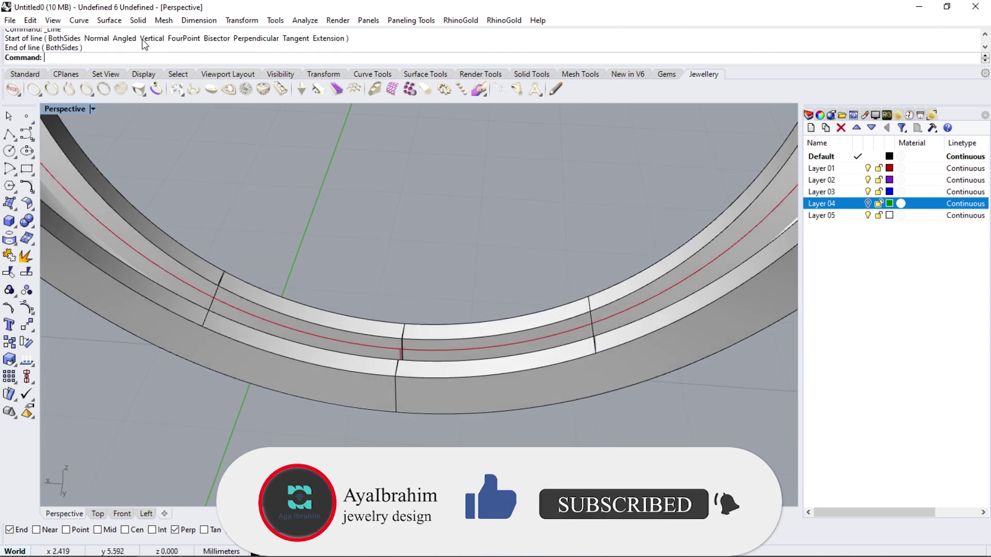
# Step: Duplicate the outer edges of both inner rims on either side of the seam and join them into two curves
pyautogui.click(11, 240)
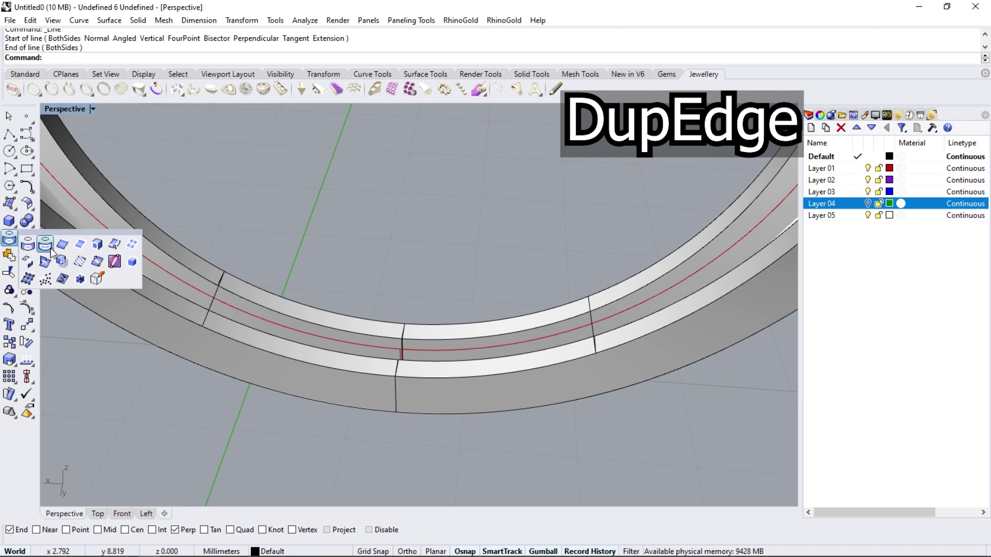
pyautogui.click(45, 247)
pyautogui.click(357, 365)
pyautogui.click(417, 377)
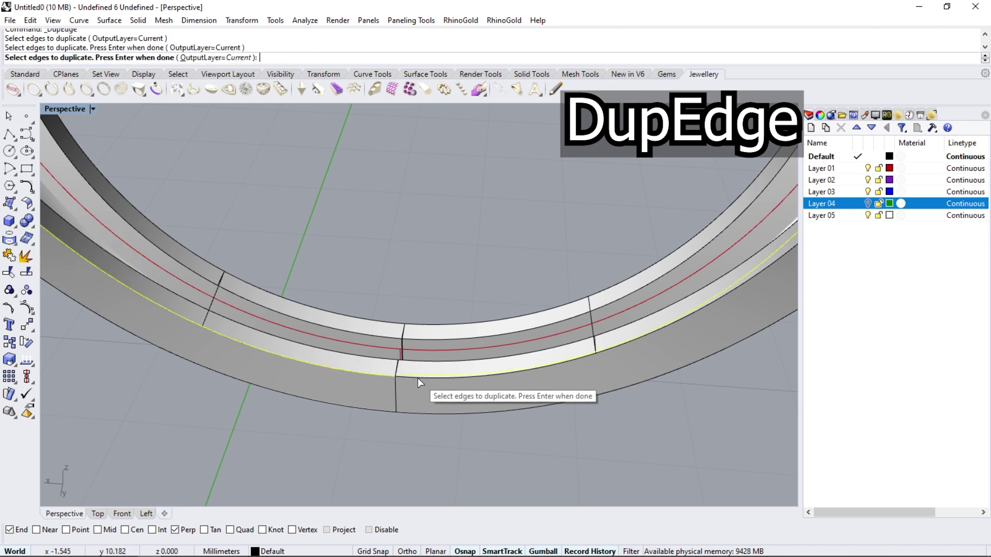
pyautogui.click(414, 374)
pyautogui.click(414, 373)
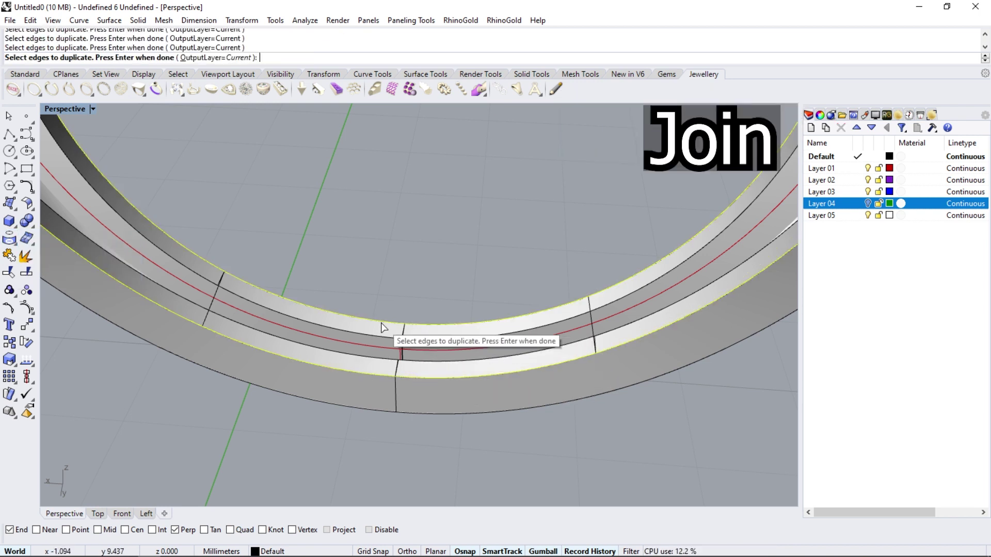
# Step: Sweep a surface along the two joined rim curves as rails, using the two lines across the band as cross sections
pyautogui.click(110, 20)
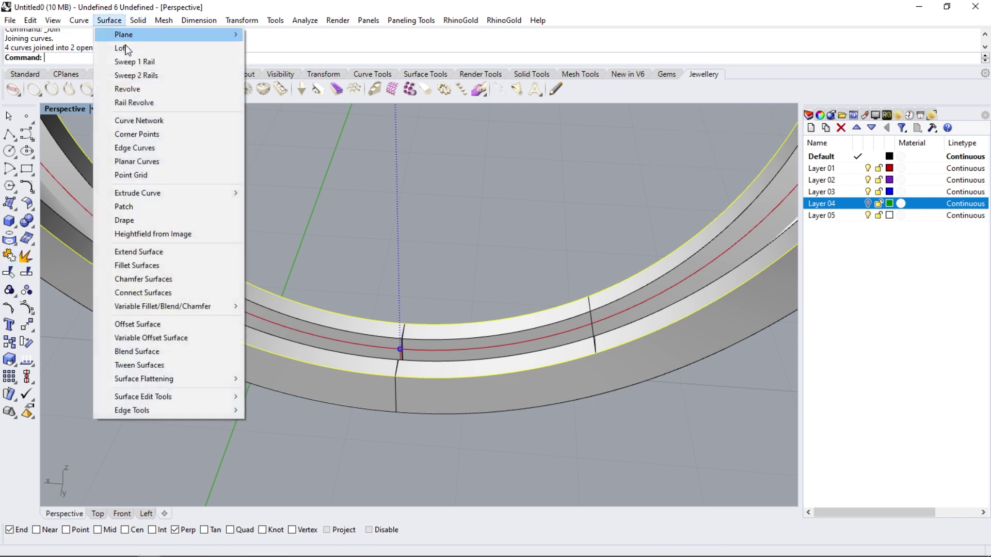
pyautogui.click(137, 72)
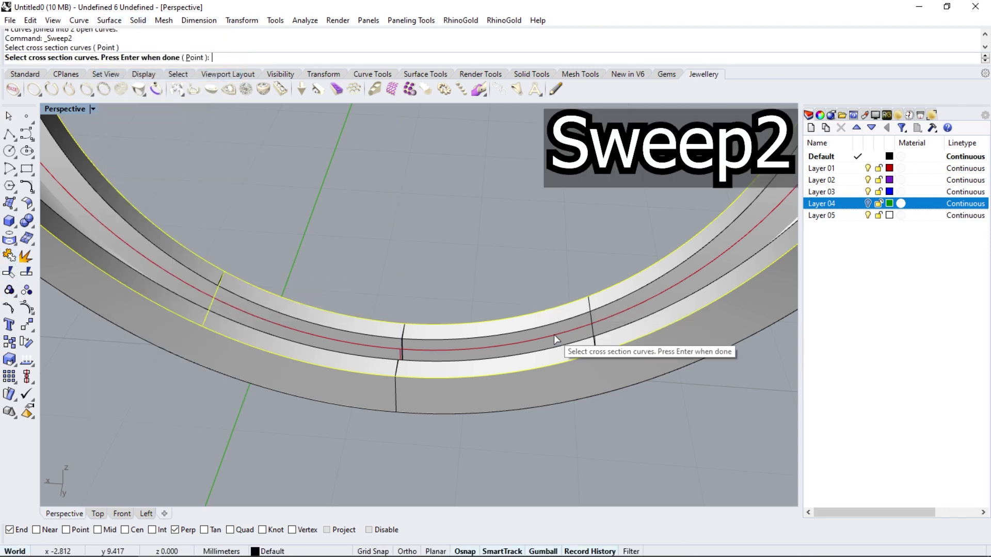
pyautogui.click(592, 330)
pyautogui.press('Return')
pyautogui.press('Return')
pyautogui.press('Return')
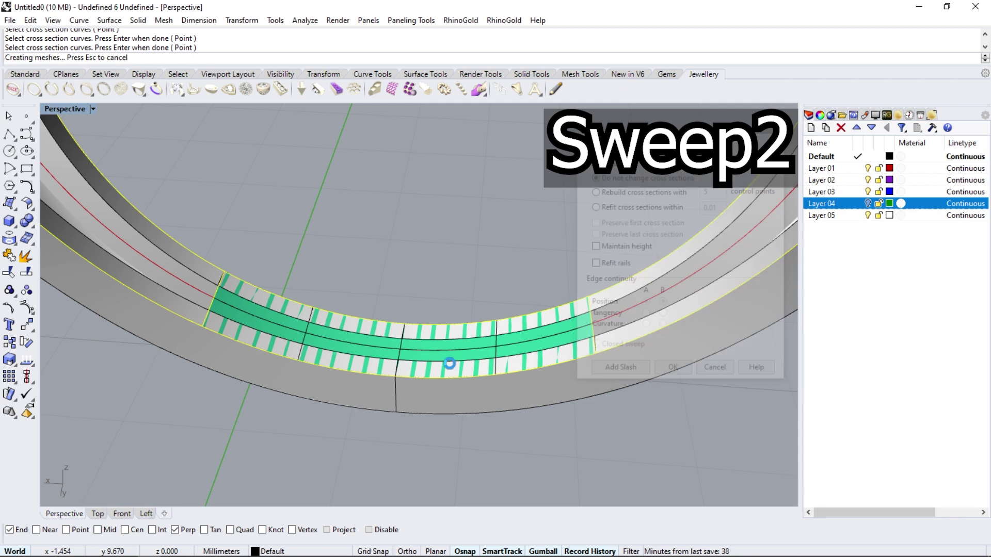
# Step: Offset the swept surface outward into the shank as a solid with distance 1 and sharp corners
pyautogui.click(457, 355)
pyautogui.click(267, 318)
pyautogui.click(263, 312)
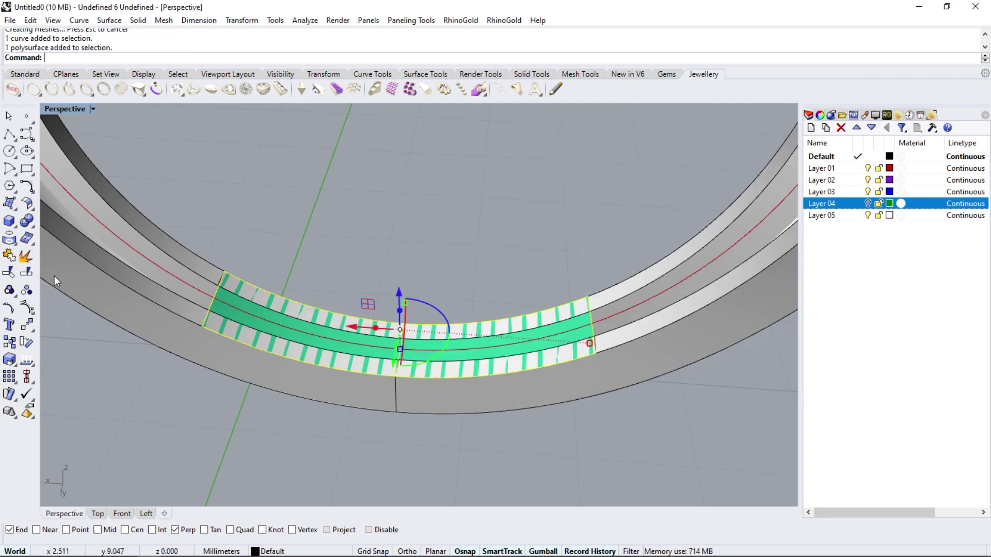
pyautogui.click(32, 208)
pyautogui.click(47, 228)
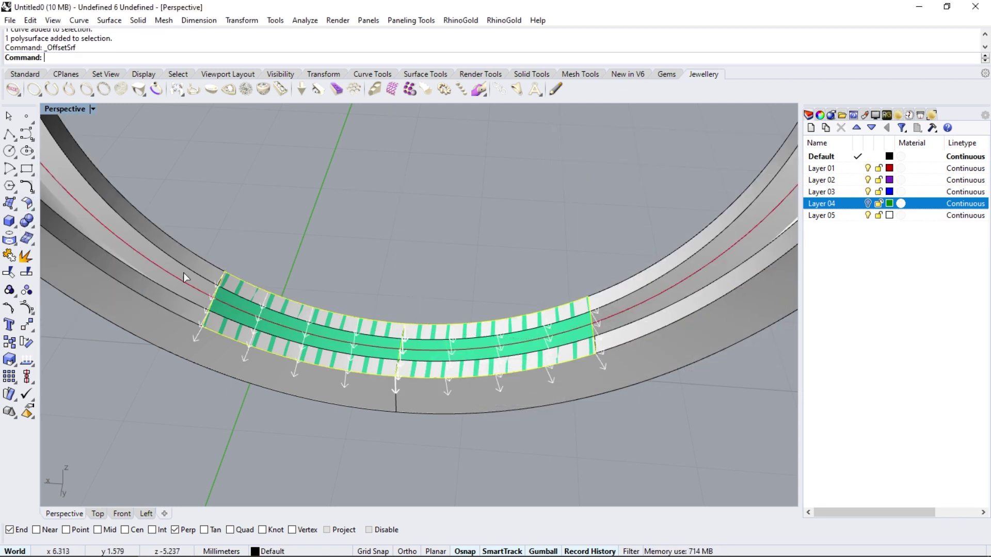
pyautogui.press('Return')
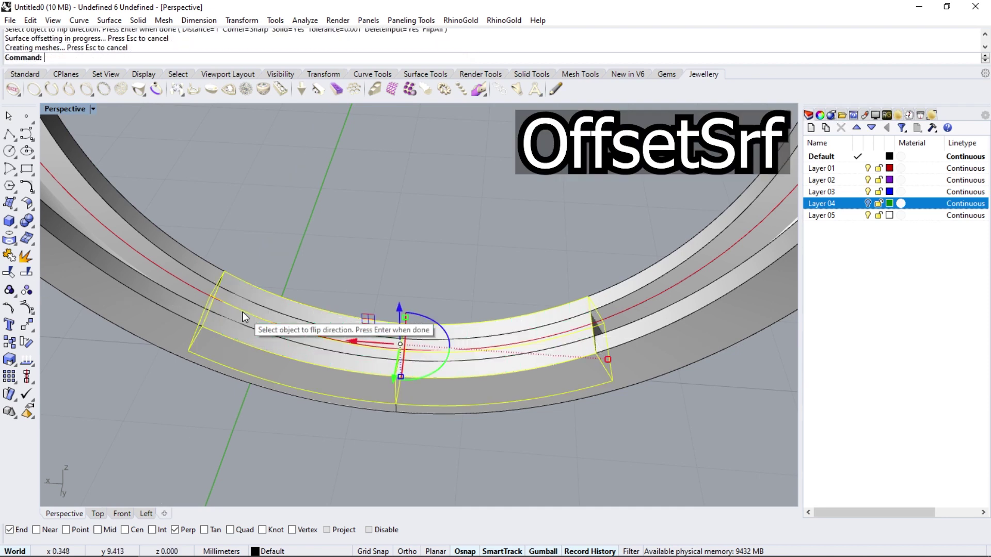
# Step: Fillet the two inner end edges of the solid bottom block, applying one radius to all handles
pyautogui.moveTo(546, 385); pyautogui.dragTo(580, 317, button='right')
pyautogui.click(32, 231)
pyautogui.click(101, 249)
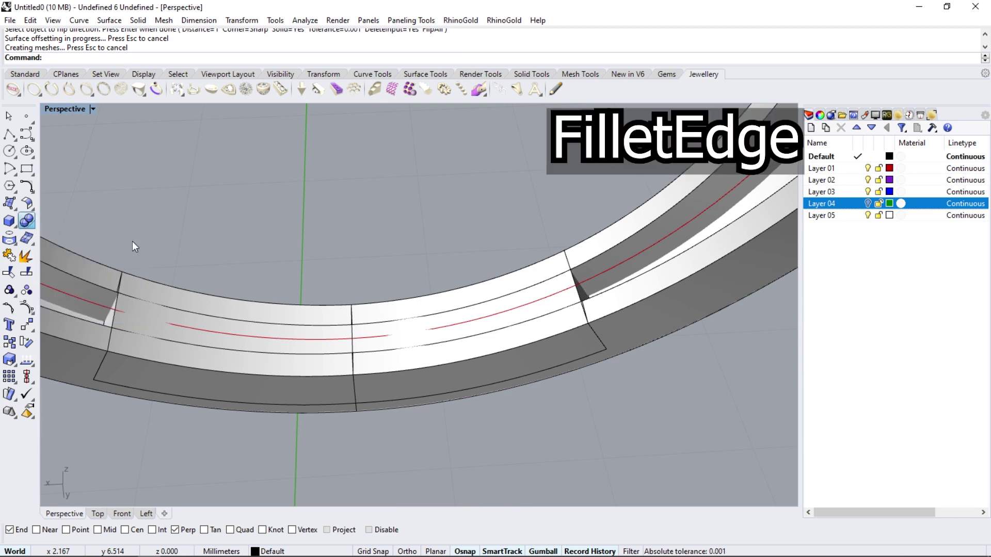
pyautogui.click(580, 300)
pyautogui.click(113, 327)
pyautogui.press('Return')
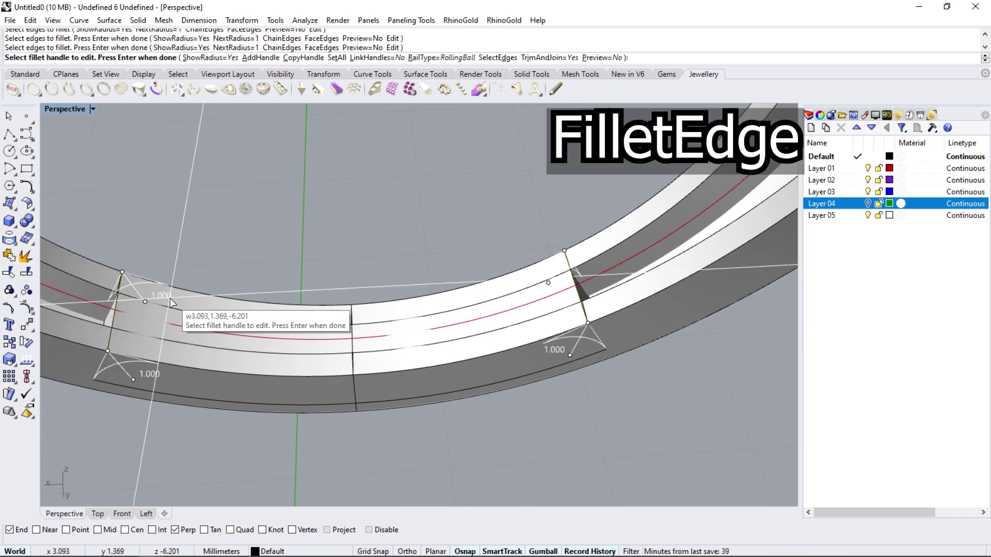
pyautogui.click(337, 58)
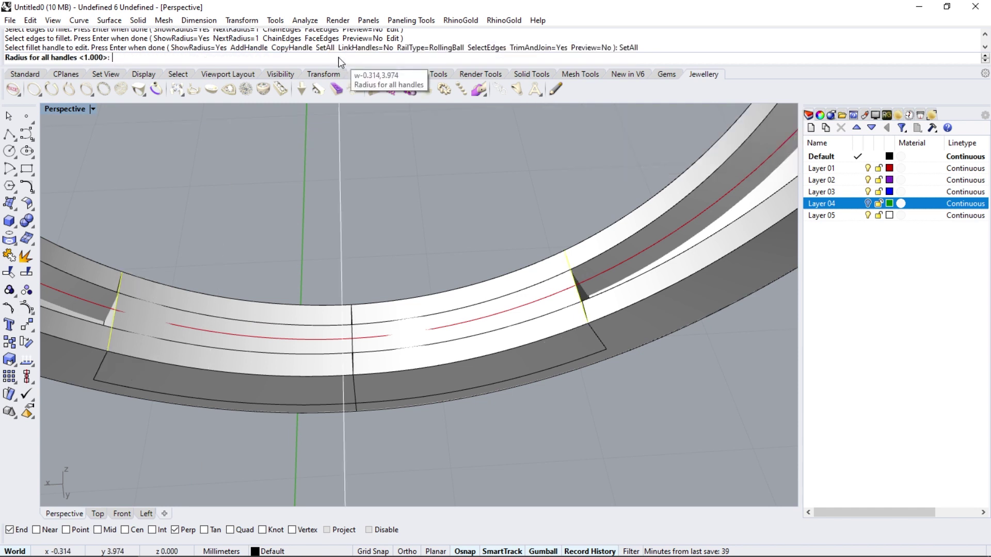
pyautogui.press('Return')
pyautogui.press('Return')
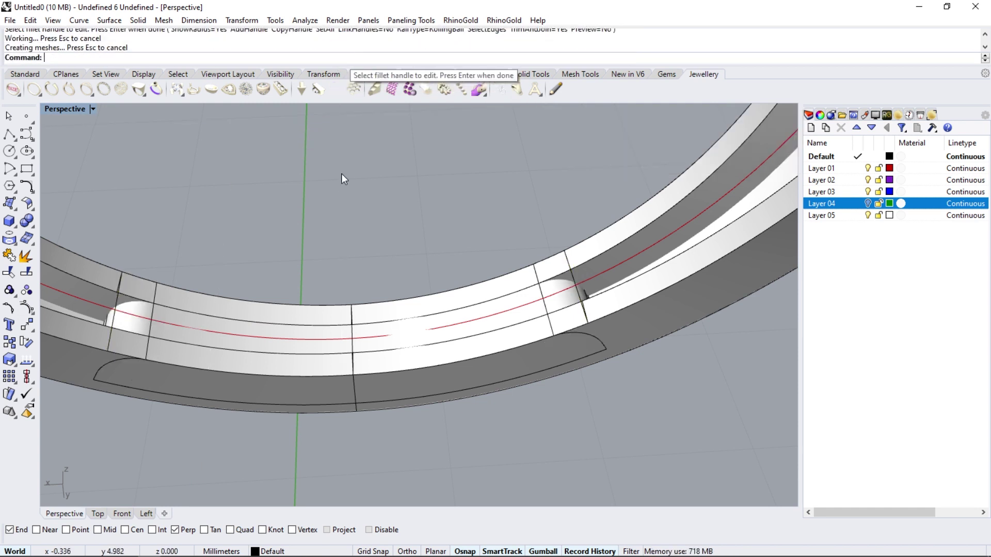
# Step: Select the filleted bottom block and scale it slightly narrower across the band's width
pyautogui.click(541, 305)
pyautogui.click(505, 312)
pyautogui.click(499, 323)
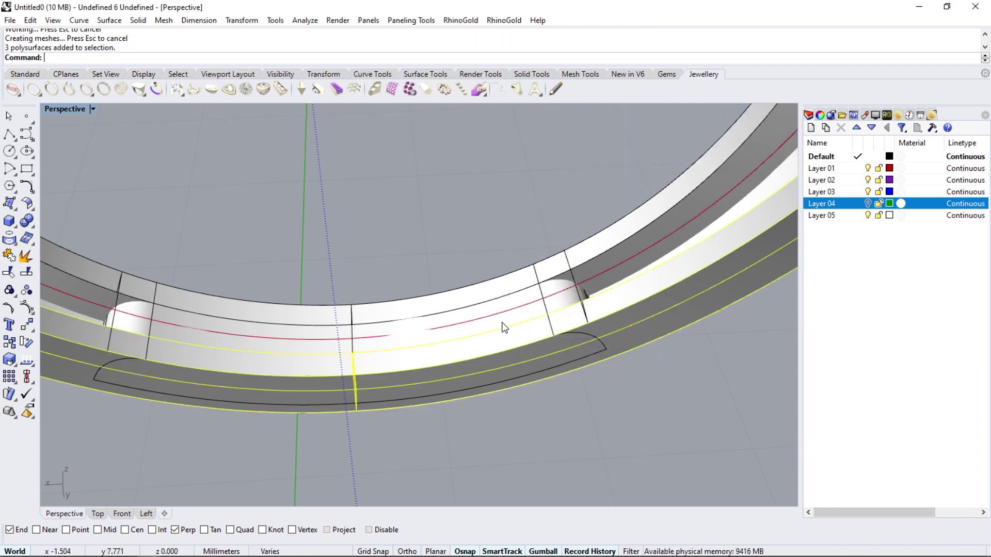
pyautogui.press('Escape')
pyautogui.moveTo(564, 352); pyautogui.dragTo(570, 354, button='right')
pyautogui.click(570, 354)
pyautogui.moveTo(387, 336); pyautogui.dragTo(307, 324, button='right')
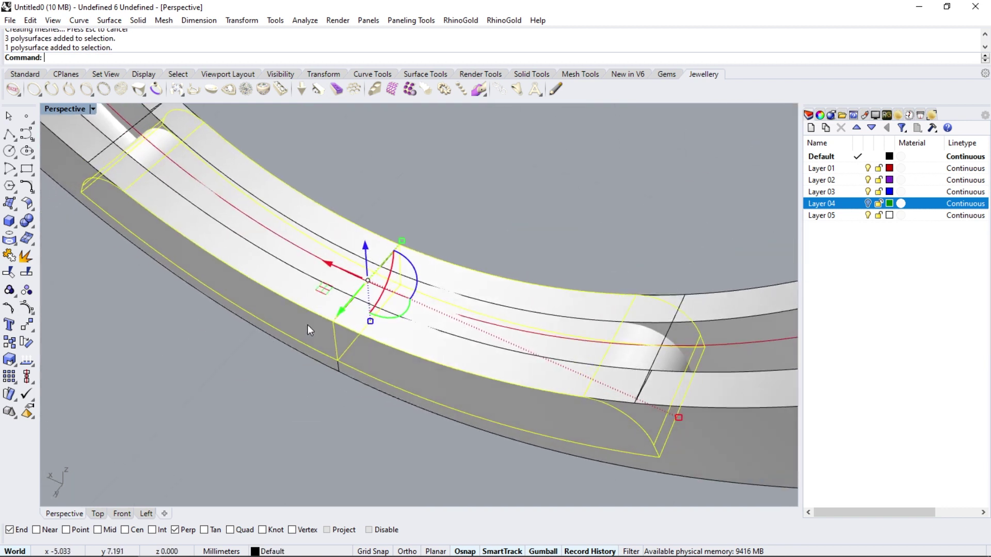
pyautogui.moveTo(399, 245); pyautogui.dragTo(390, 252)
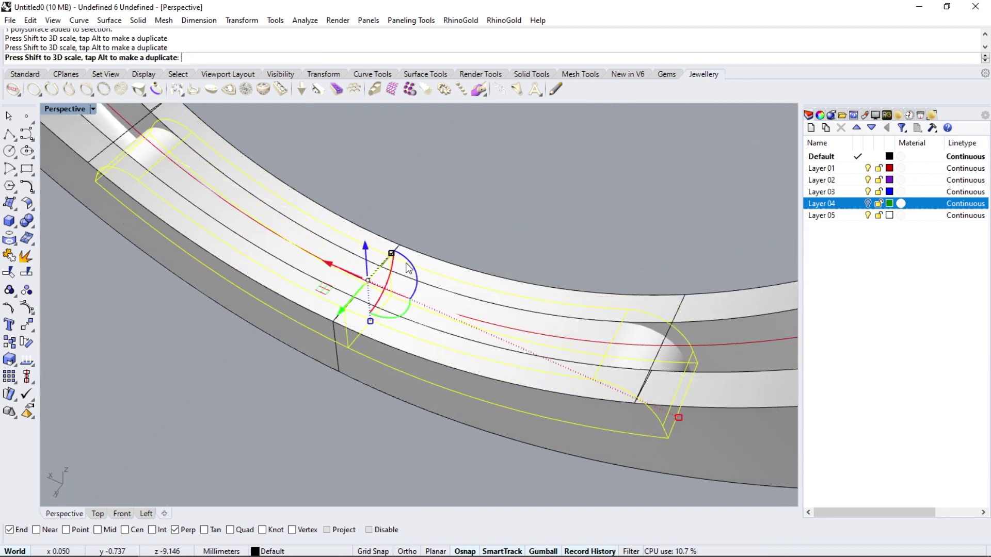
pyautogui.press('Escape')
# Step: Examine the rendered ring from different sides
pyautogui.scroll(-8, 466, 381)
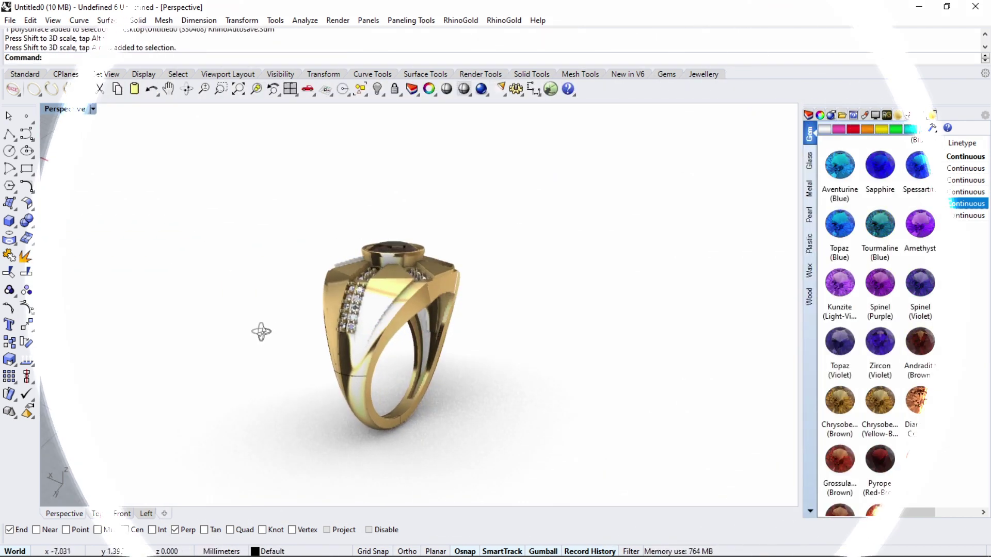
pyautogui.moveTo(261, 332); pyautogui.dragTo(336, 390, button='right')
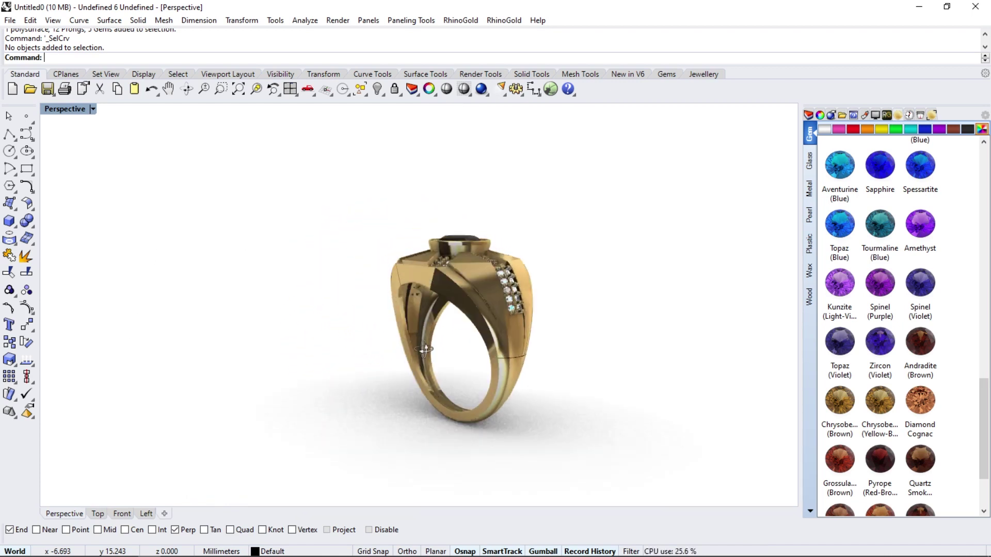